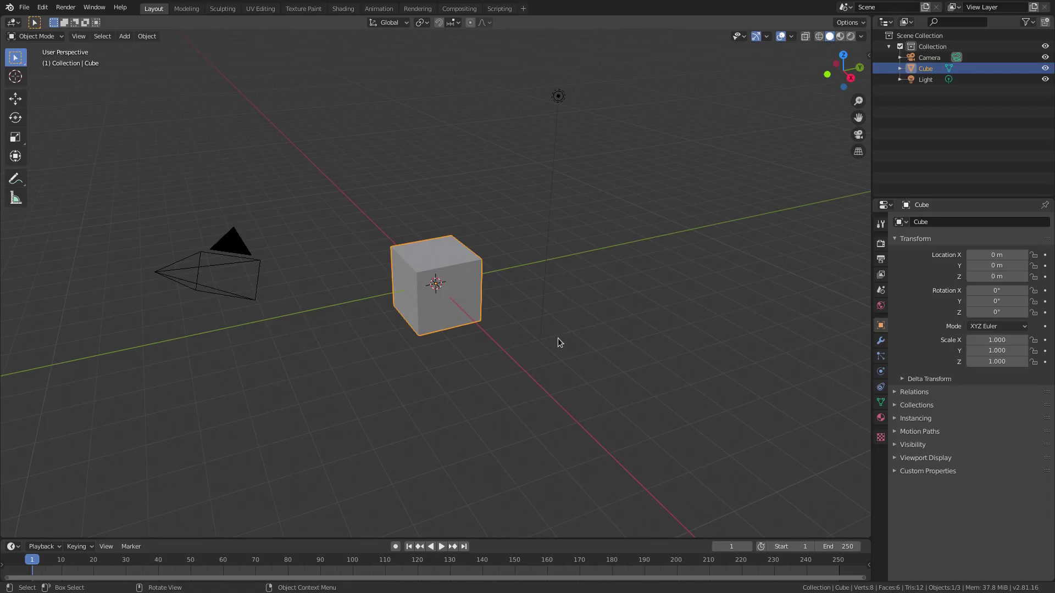
- Delete the default cube and the light from the scene
key("Delete")
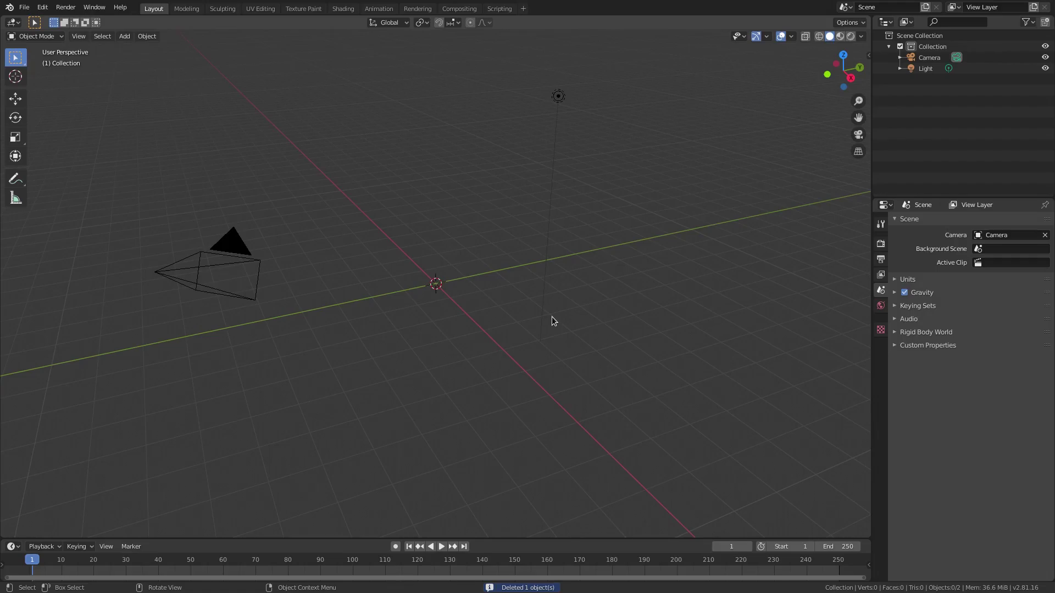
key("b")
left_click_drag(679, 393, 512, 104)
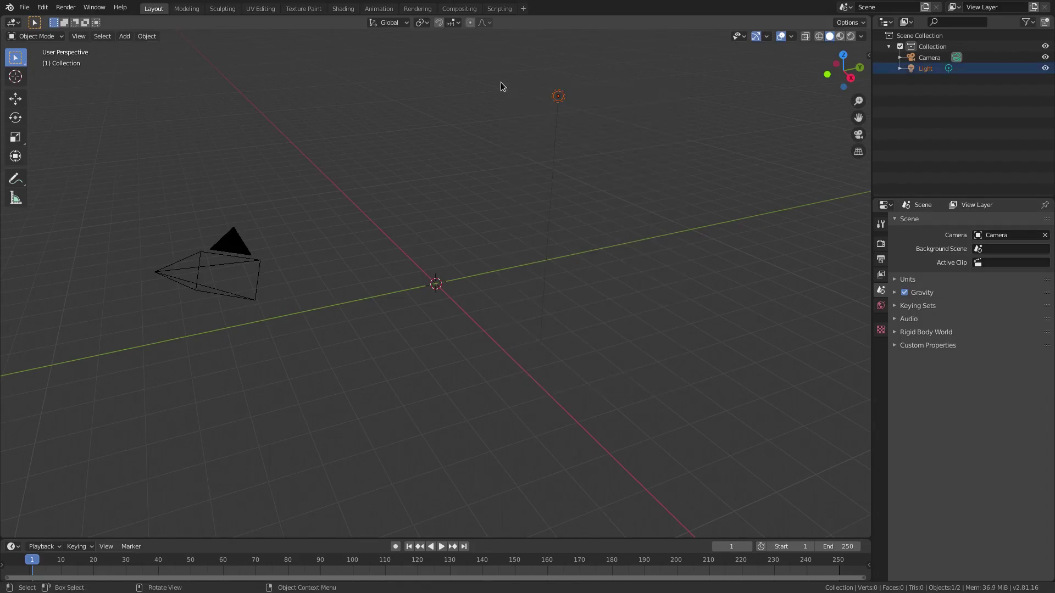
key("Delete")
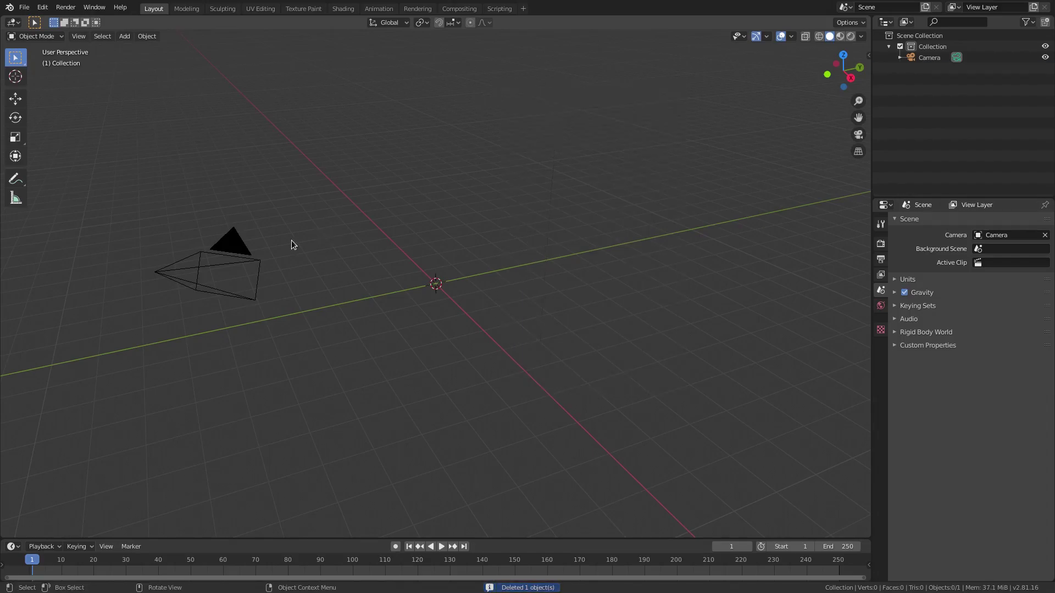
- Clear the camera's location and rotation, and rotate it 90° about the global X axis
left_click(239, 247)
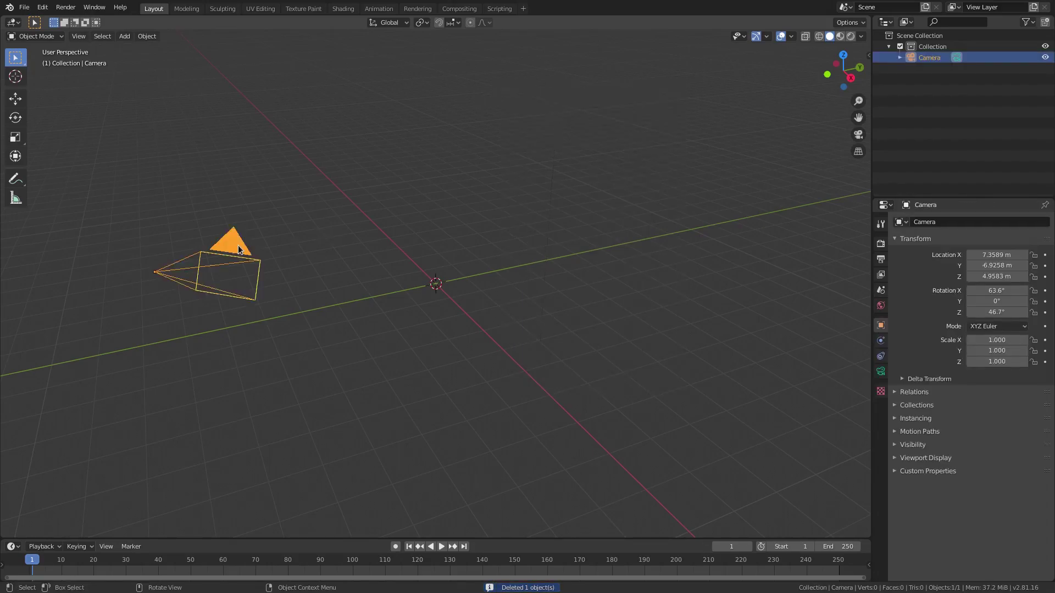
key("alt+g")
key("alt+r")
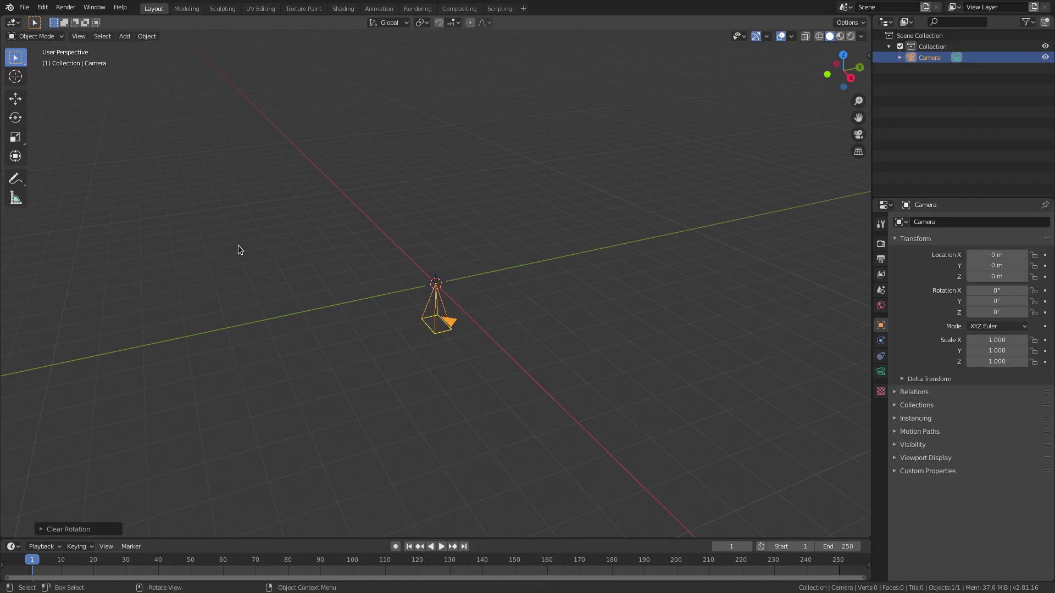
type("rx")
type("90")
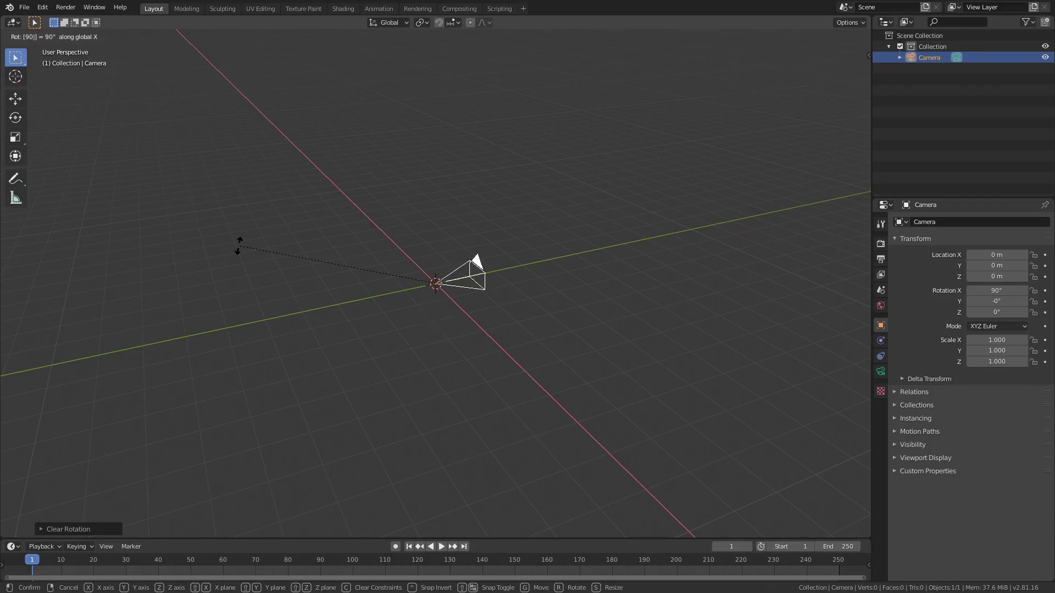
key("Return")
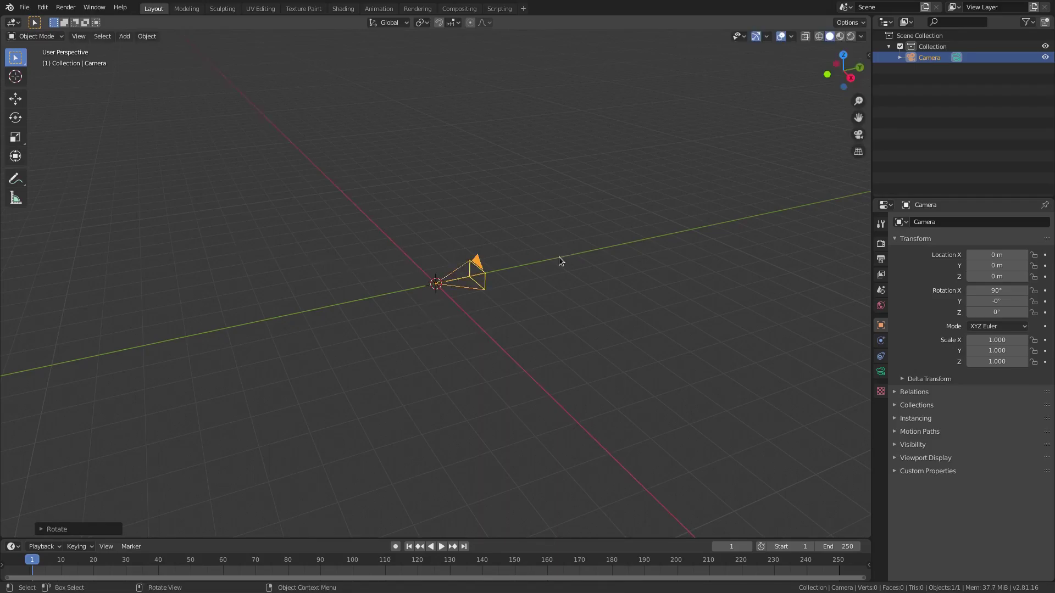
- Move the camera along the global Y axis to about -8.06 m and look through it
key("g")
key("y")
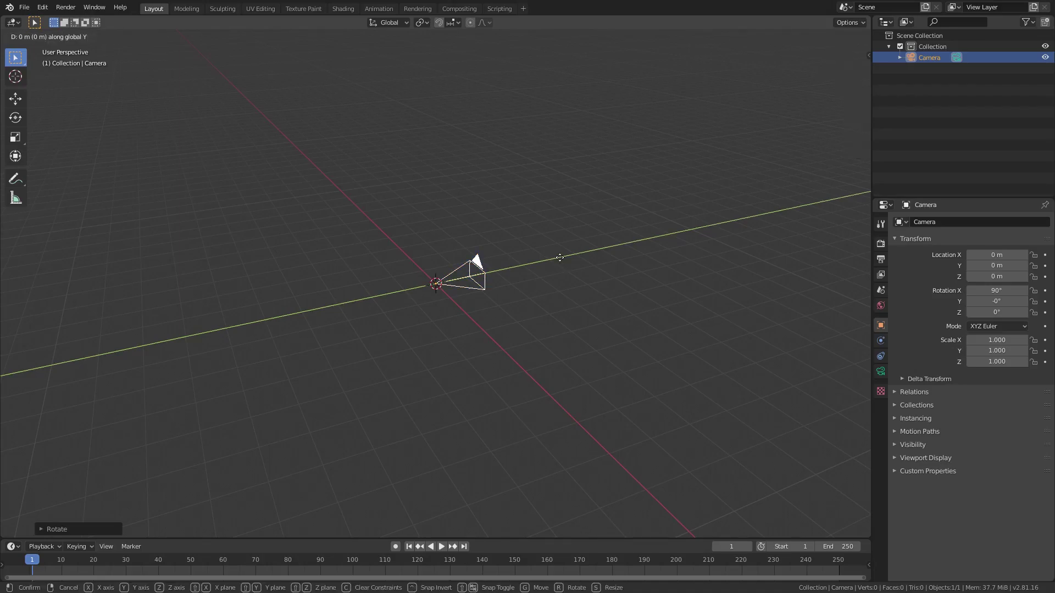
left_click(266, 323)
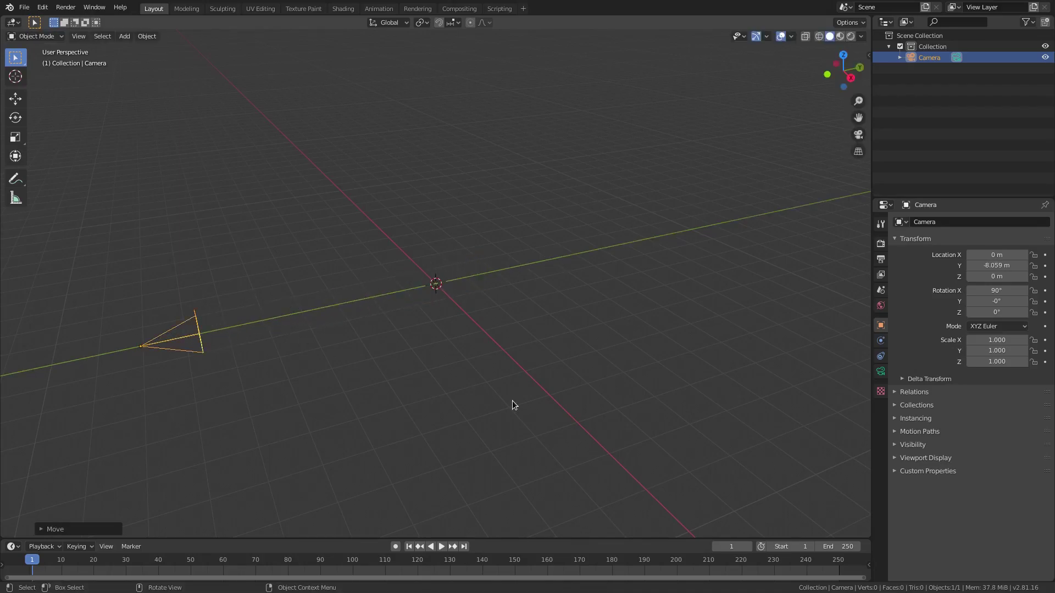
key("KP_0")
- Add a cylinder mesh at the world origin
middle_click_drag(509, 378, 503, 290)
scroll(495, 294, "down", 3)
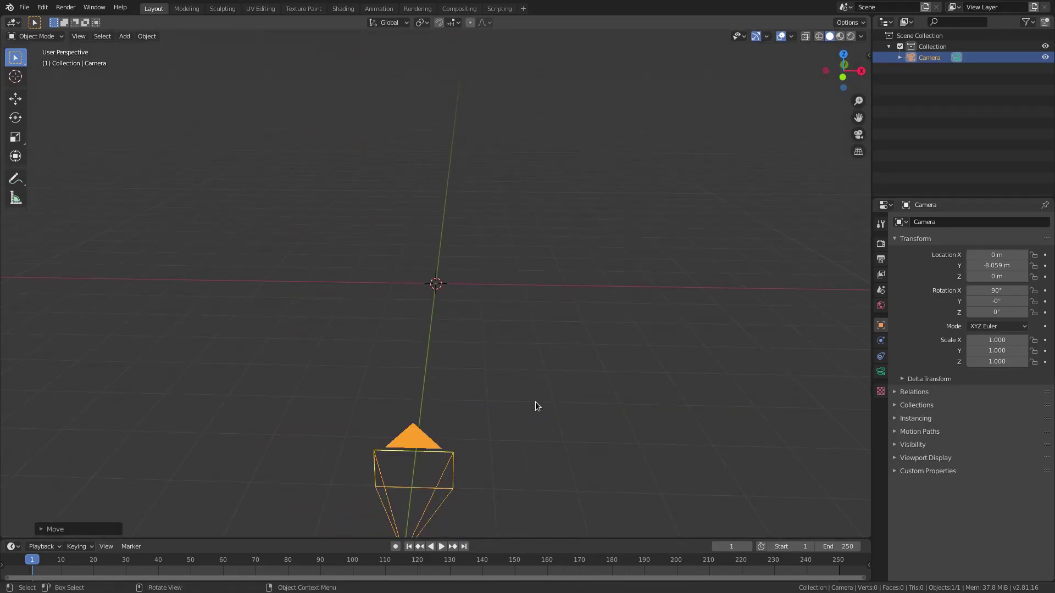
middle_click_drag(536, 405, 513, 408)
key("shift+a")
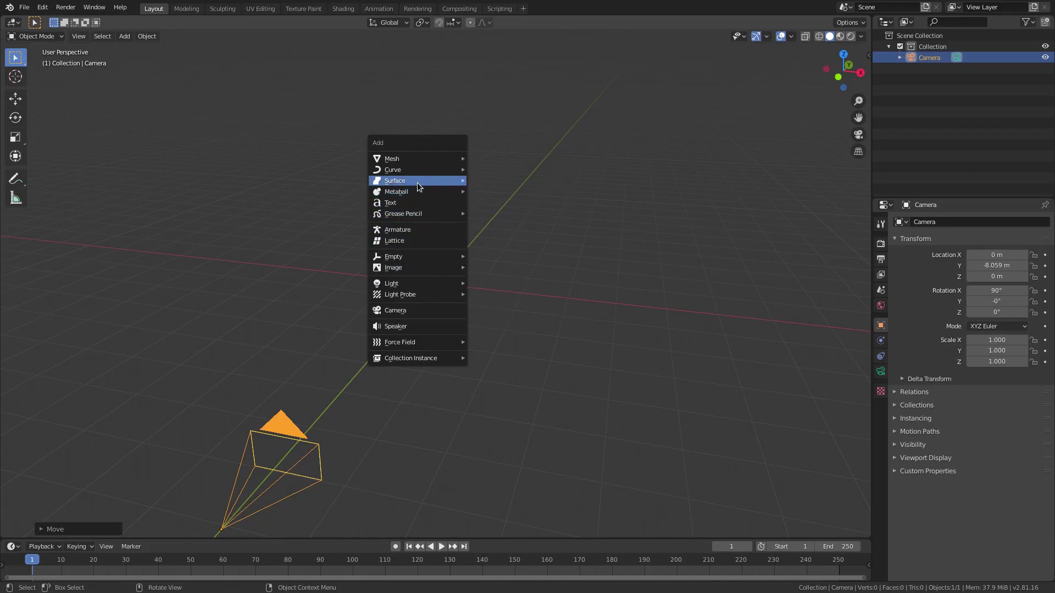
mouse_move(403, 158)
left_click(503, 214)
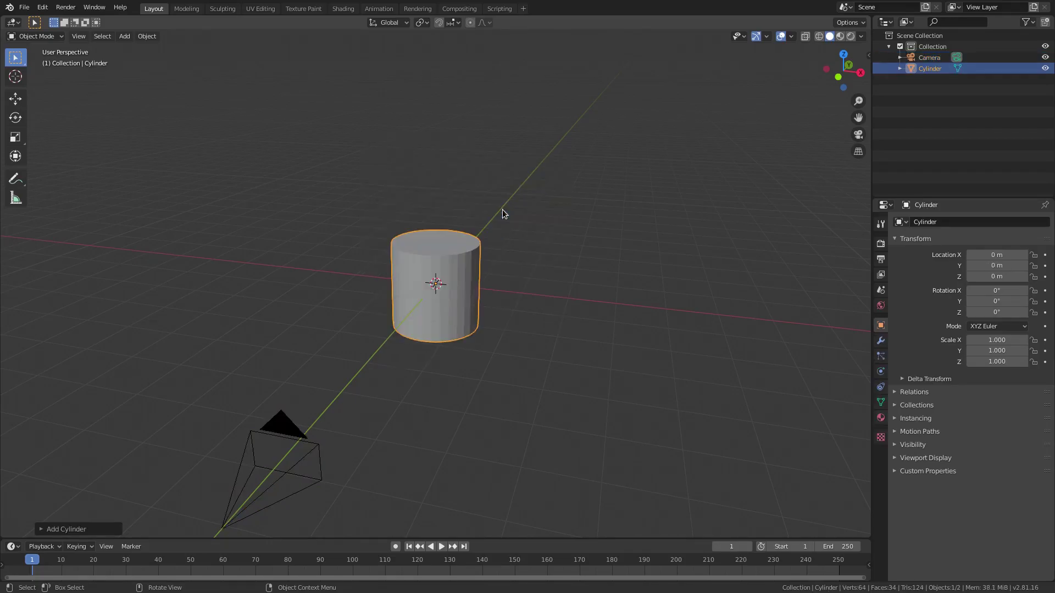
- Scale the cylinder up uniformly to about 1.18 and flatten it along Z to a scale of about 0.94
scroll(513, 251, "up", 4)
middle_click_drag(523, 245, 506, 307)
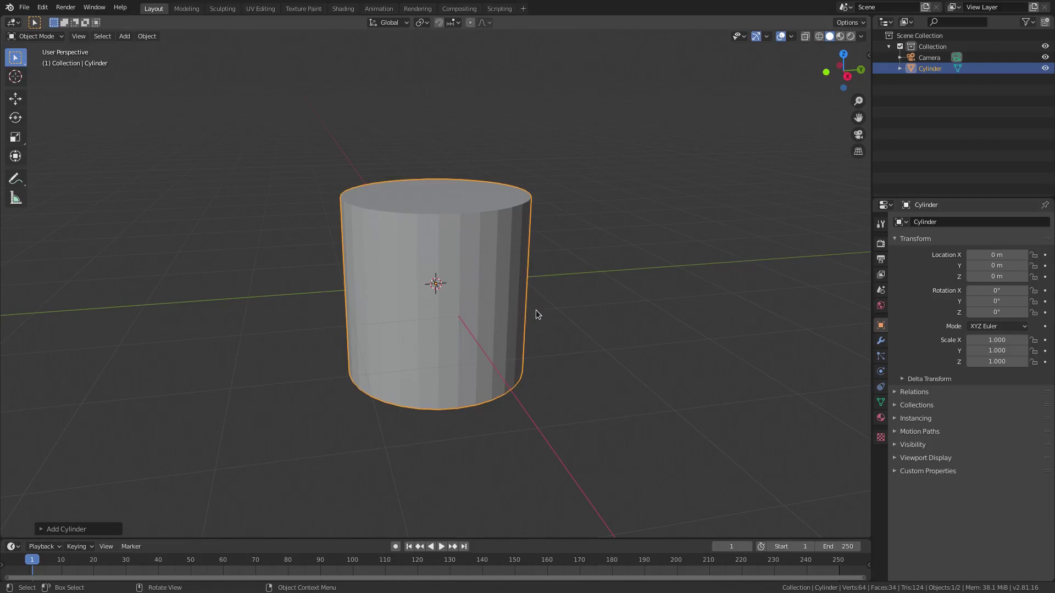
key("s")
left_click(555, 309)
key("s")
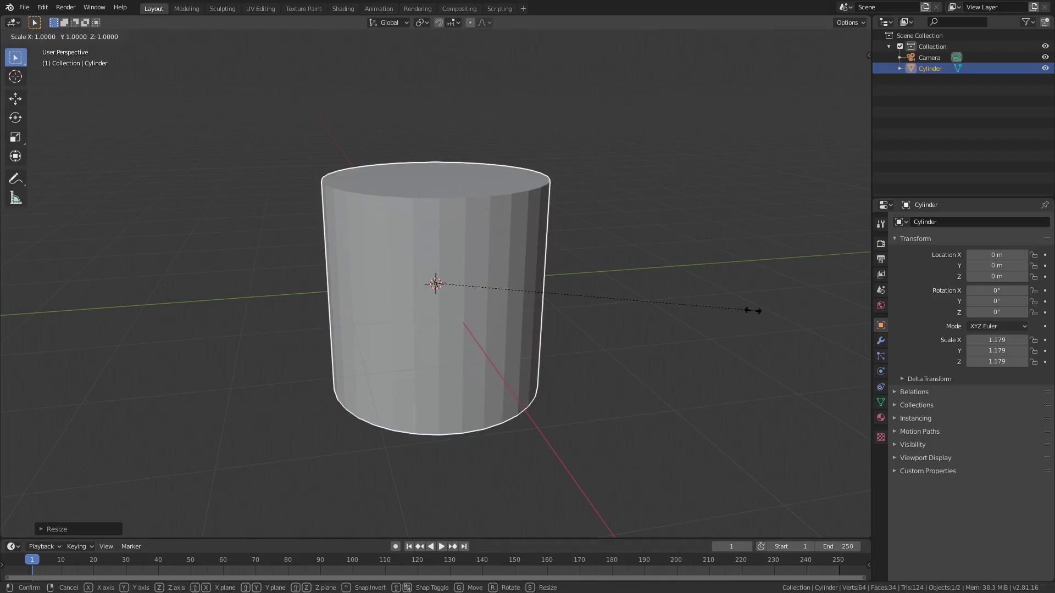
key("z")
left_click(695, 302)
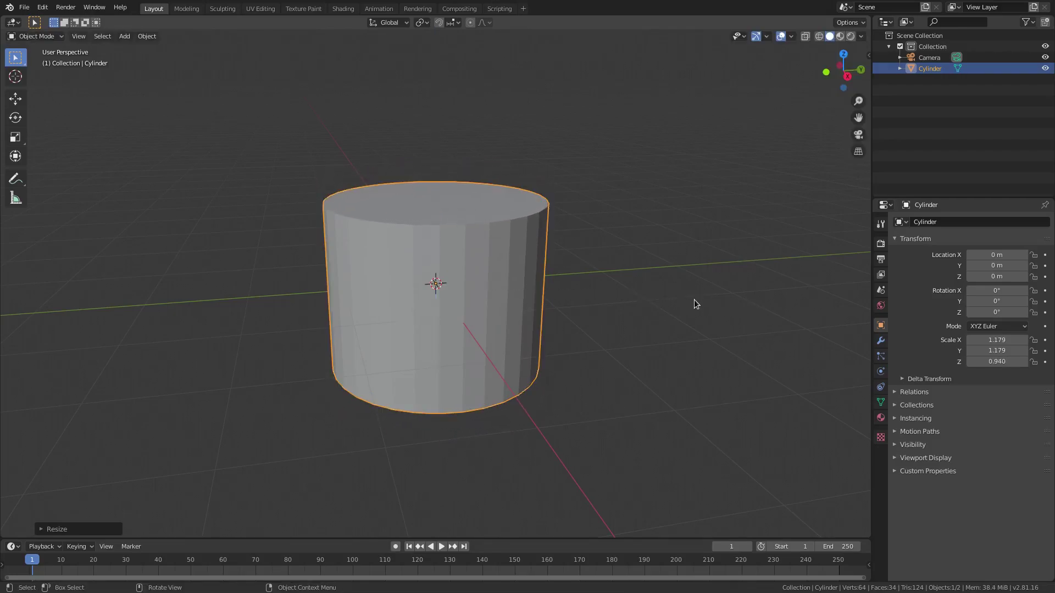
- Add a Subdivision Surface modifier to the cylinder
middle_click_drag(448, 293, 536, 308)
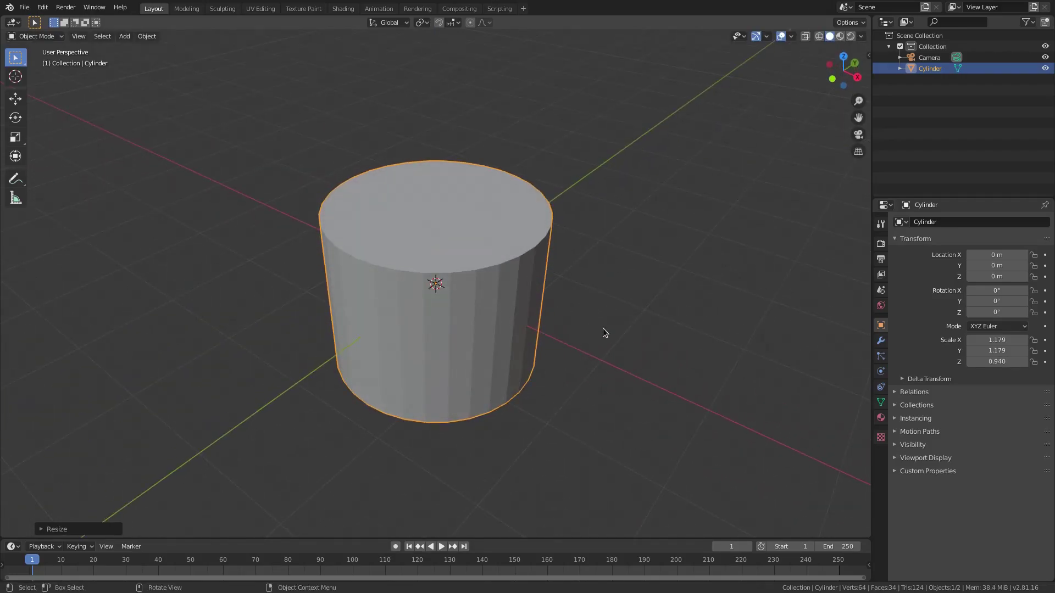
left_click(880, 341)
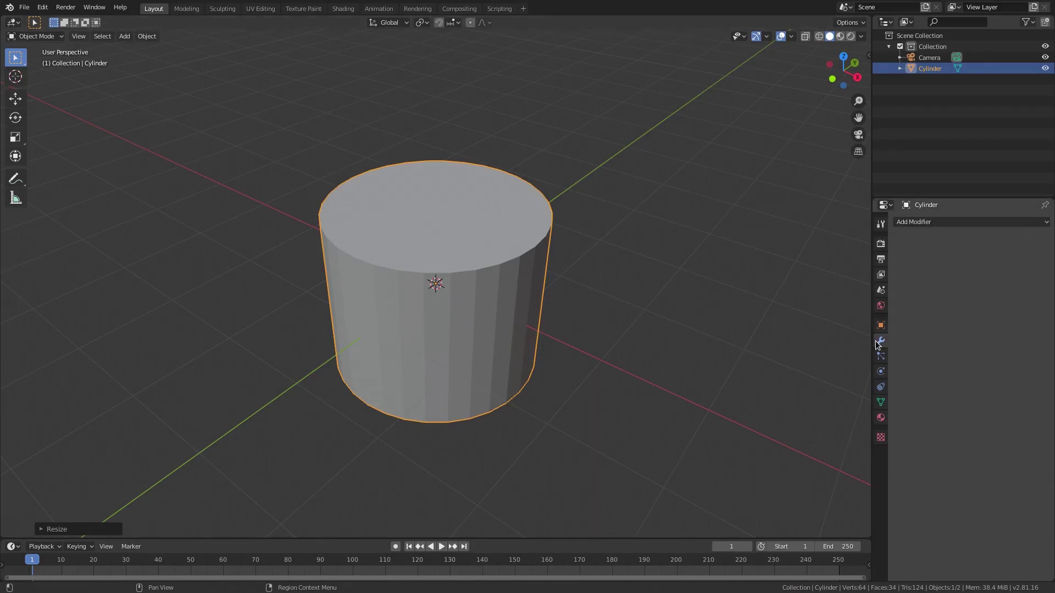
left_click(986, 223)
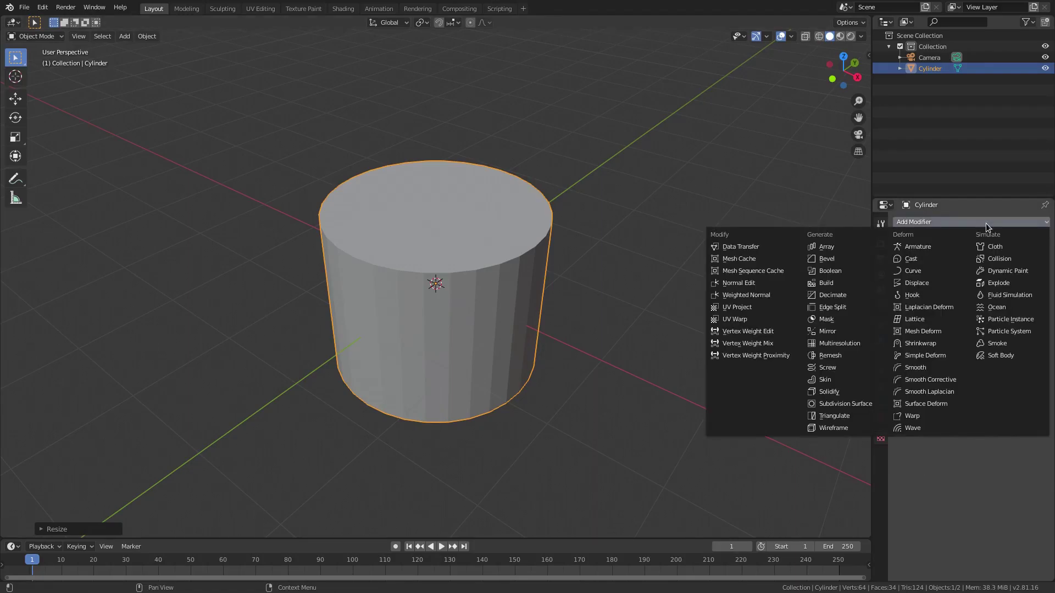
left_click(844, 405)
- In Edit Mode, add a single horizontal loop cut around the middle of the cylinder's side
middle_click_drag(443, 295, 468, 266)
key("Tab")
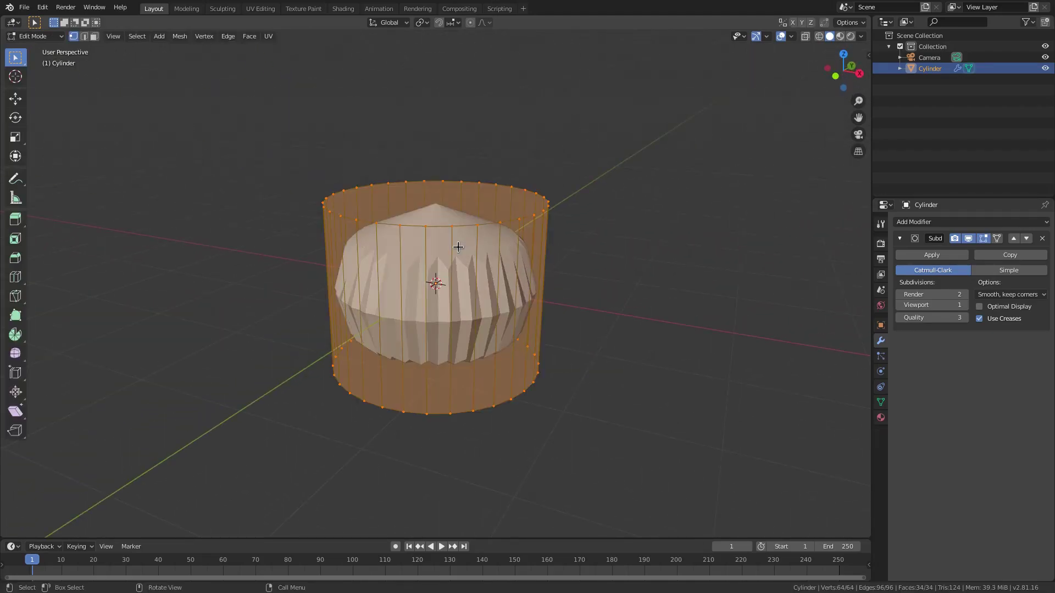
left_click(15, 279)
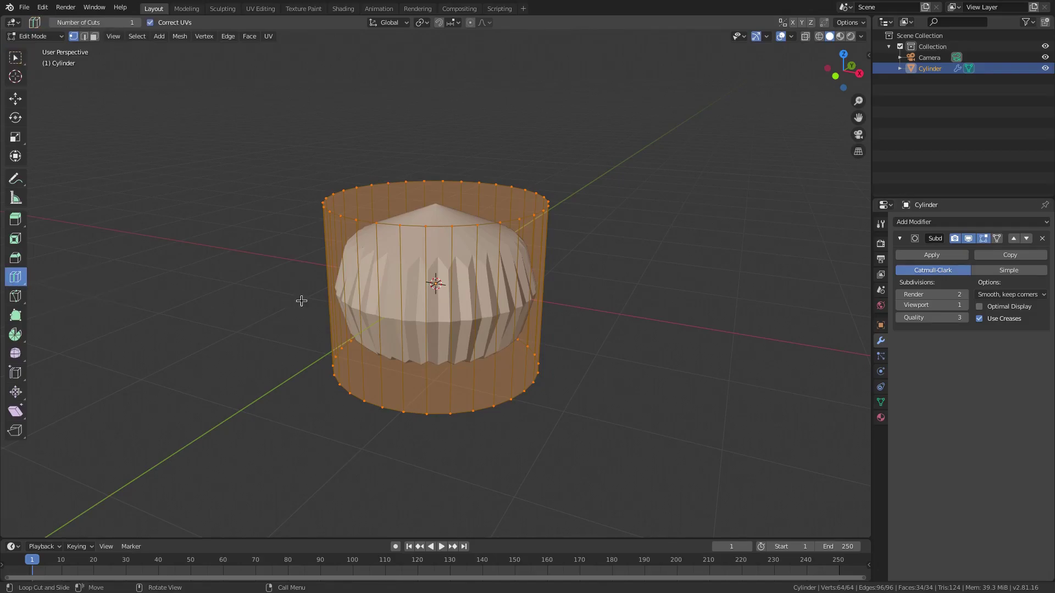
left_click(374, 301)
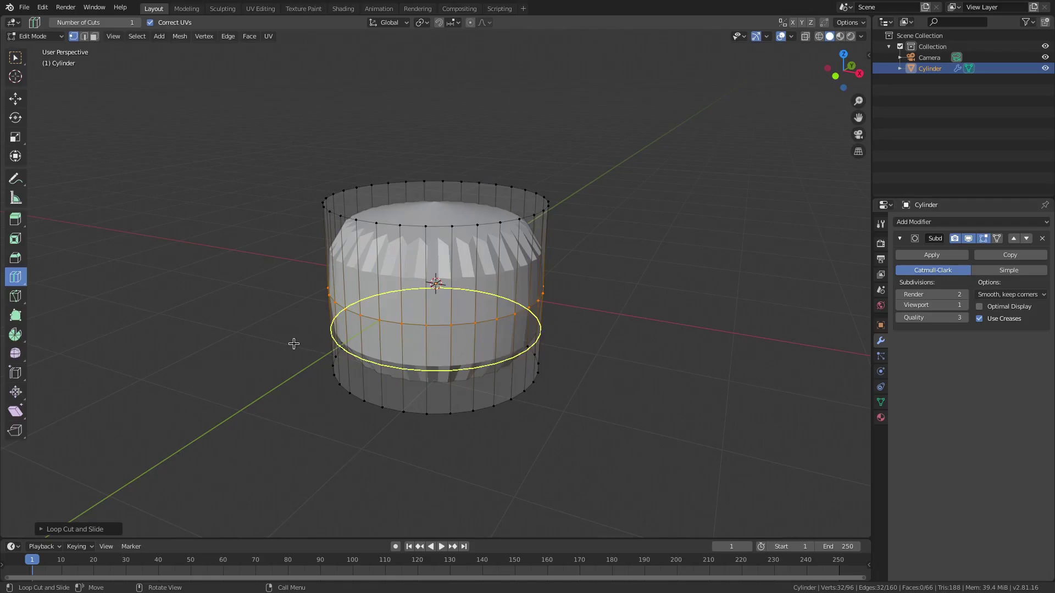
left_click(21, 63)
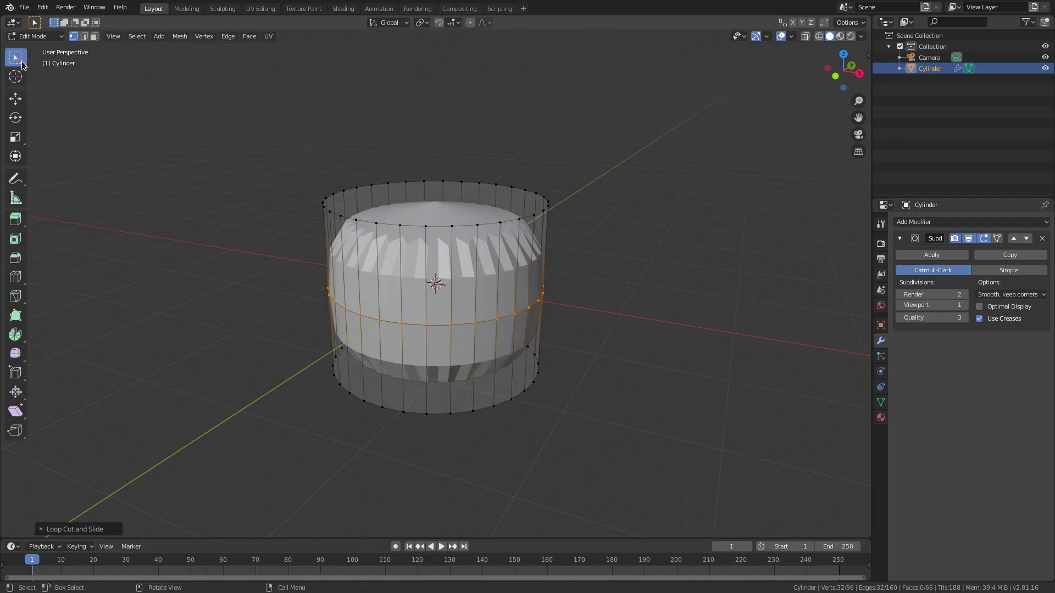
- Bevel the cylinder's top and bottom edge loops with 4 segments and a width of about 0.013 m, and return to Object Mode
left_click(373, 227)
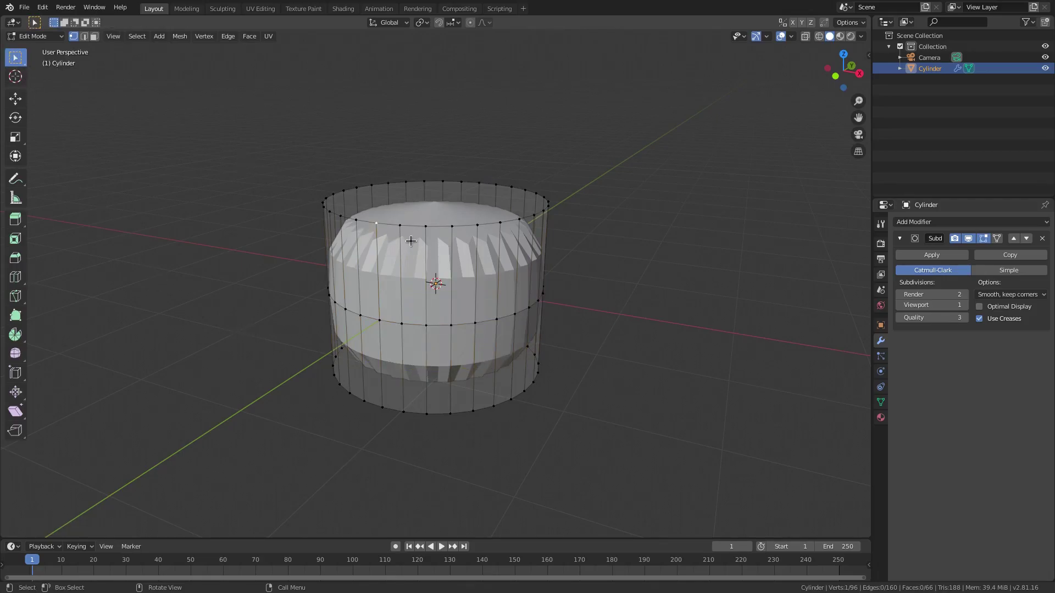
middle_click_drag(411, 241, 412, 242)
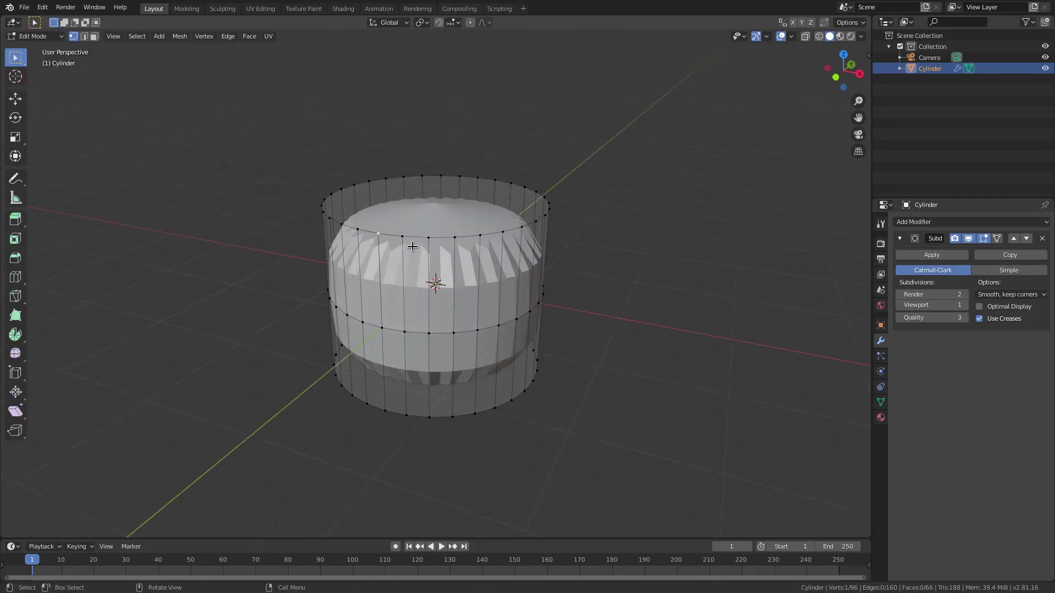
left_click(478, 234, "alt")
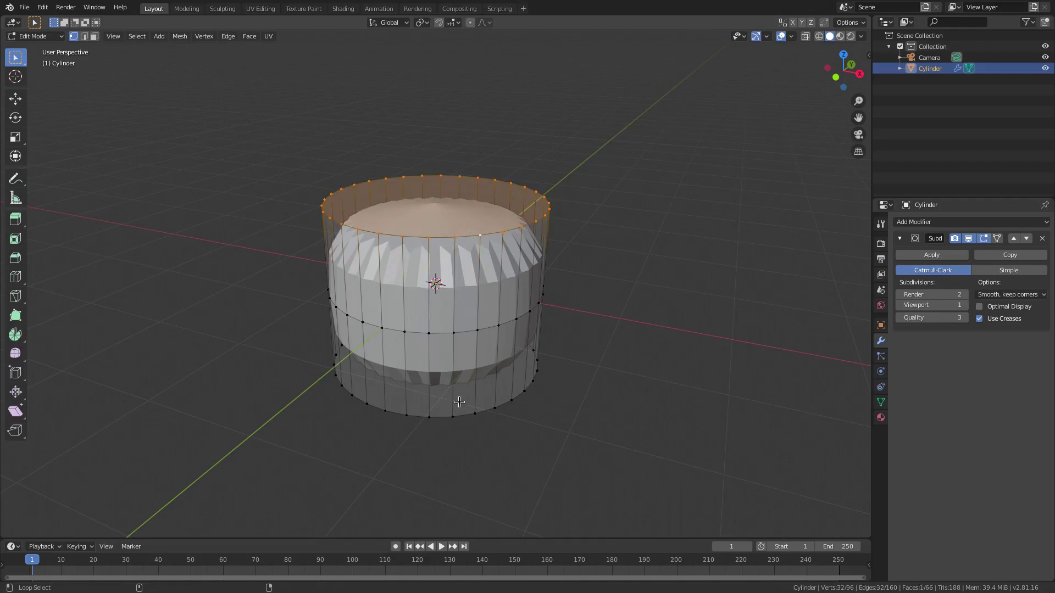
left_click(450, 418, "alt+shift")
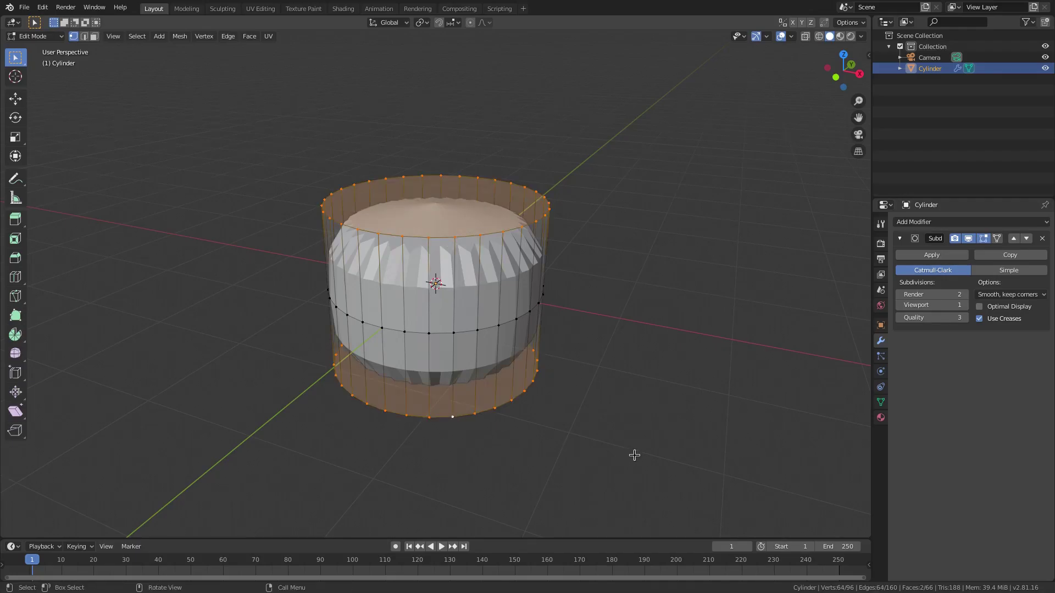
middle_click_drag(633, 455, 513, 466)
key("ctrl+b")
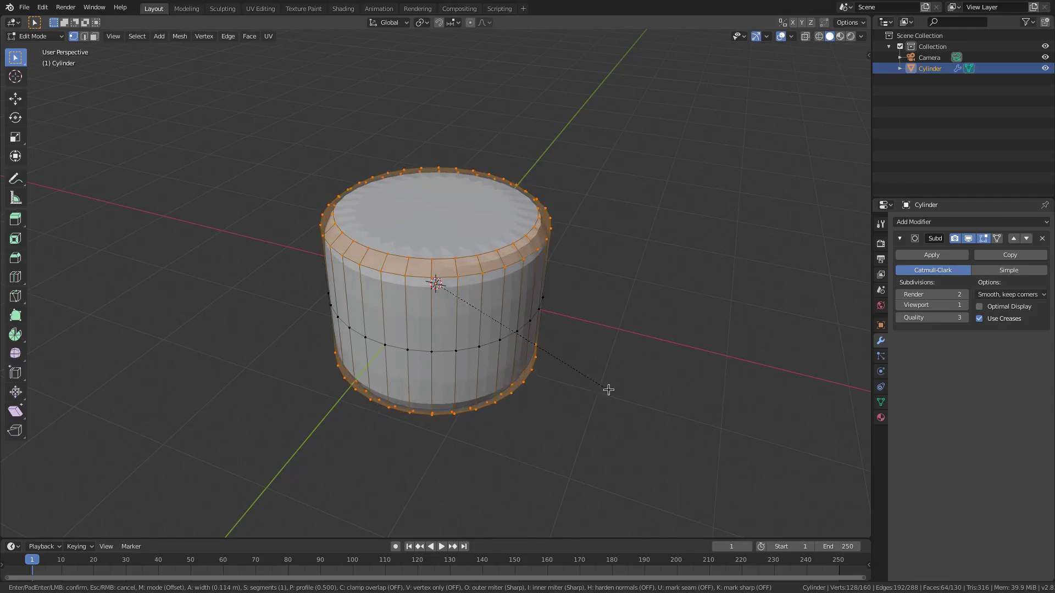
scroll(608, 388, "up", 3)
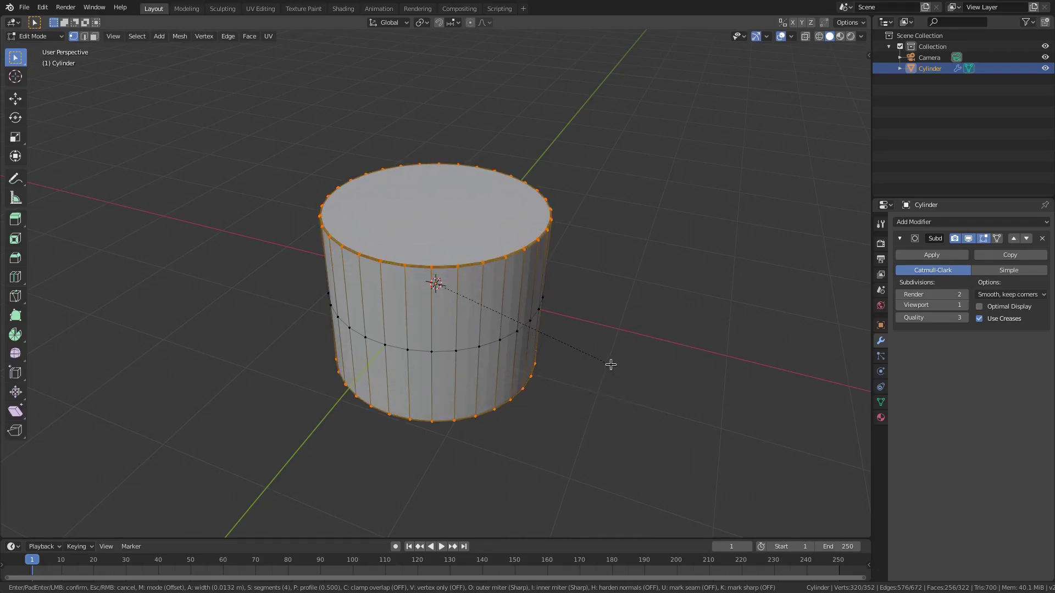
left_click(611, 365)
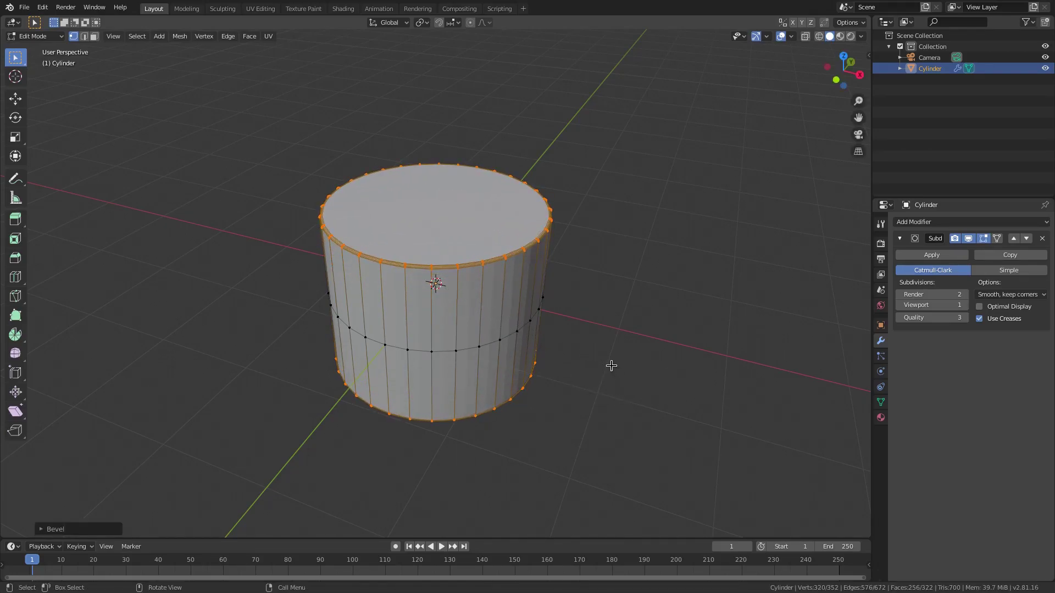
scroll(578, 295, "up", 3)
key("Tab")
- Examine the cylinder's bevelled rim and compare the shape with the Subdivision modifier's viewport display off and on
middle_click_drag(579, 311, 554, 383)
scroll(527, 378, "up", 4)
scroll(527, 378, "down", 4)
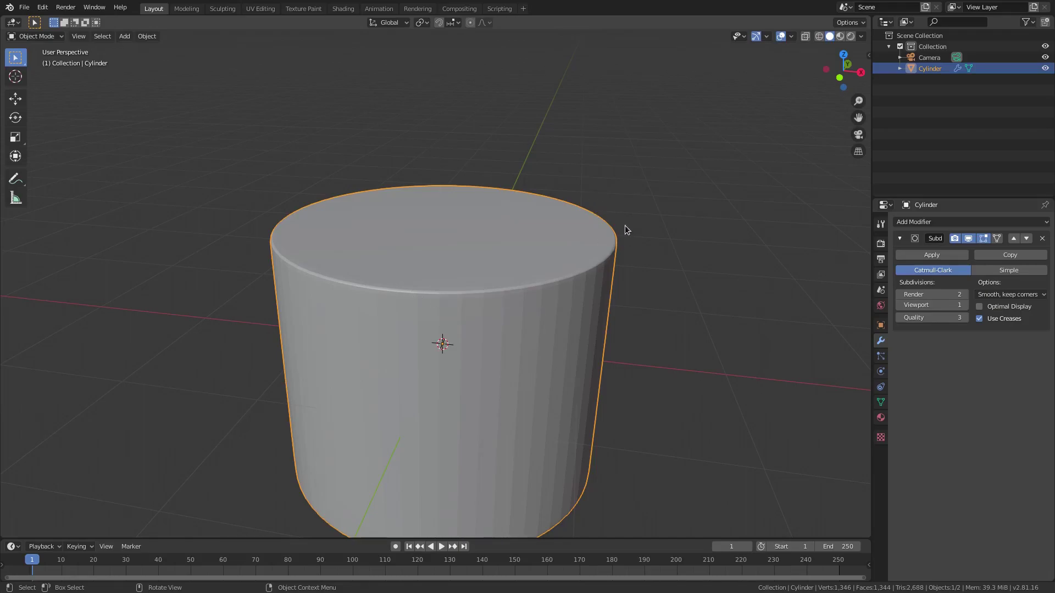
left_click(969, 240)
left_click(969, 240)
- Shade the cylinder smooth and set the Subdivision modifier's viewport level to 2
left_click(144, 36)
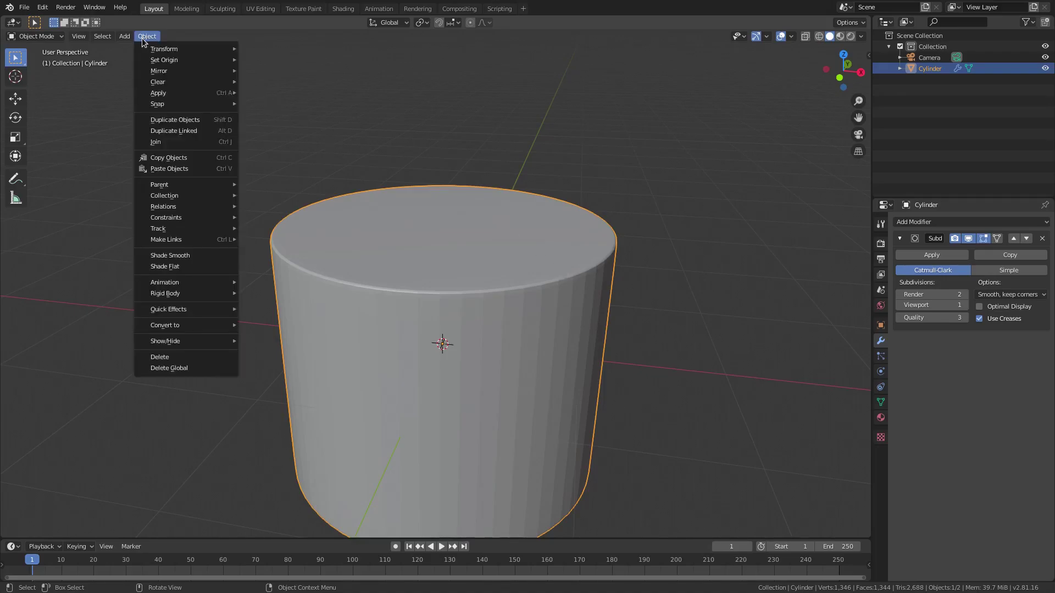
left_click(209, 256)
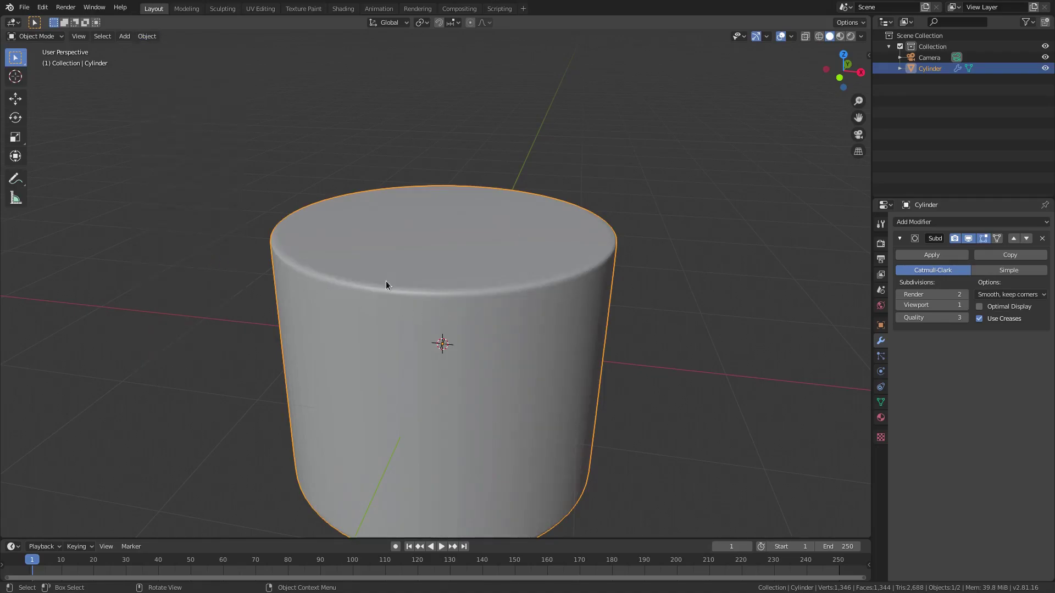
scroll(549, 329, "down", 4)
middle_click_drag(517, 359, 495, 355)
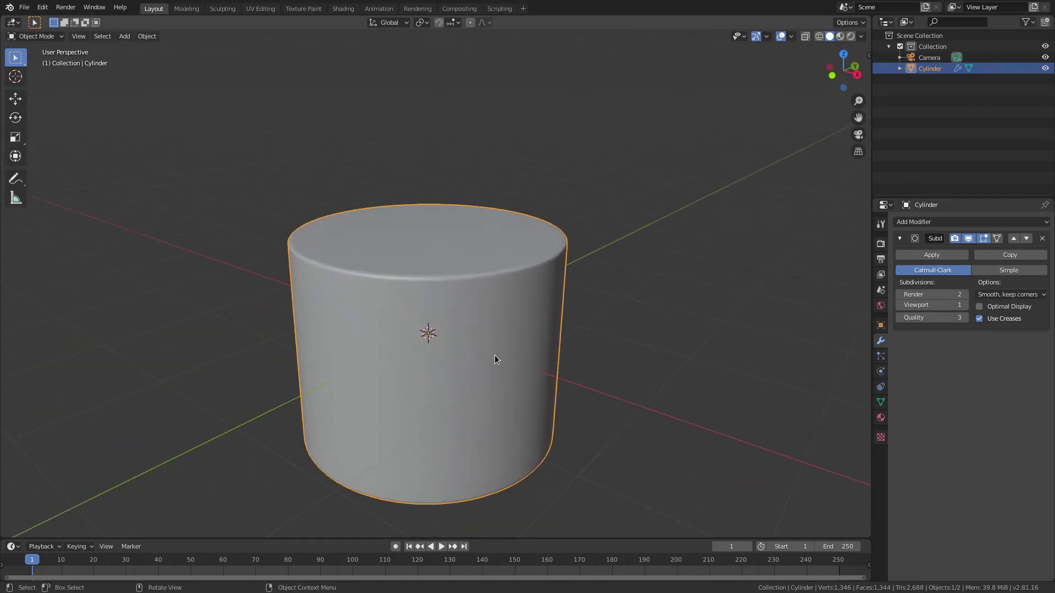
left_click(967, 305)
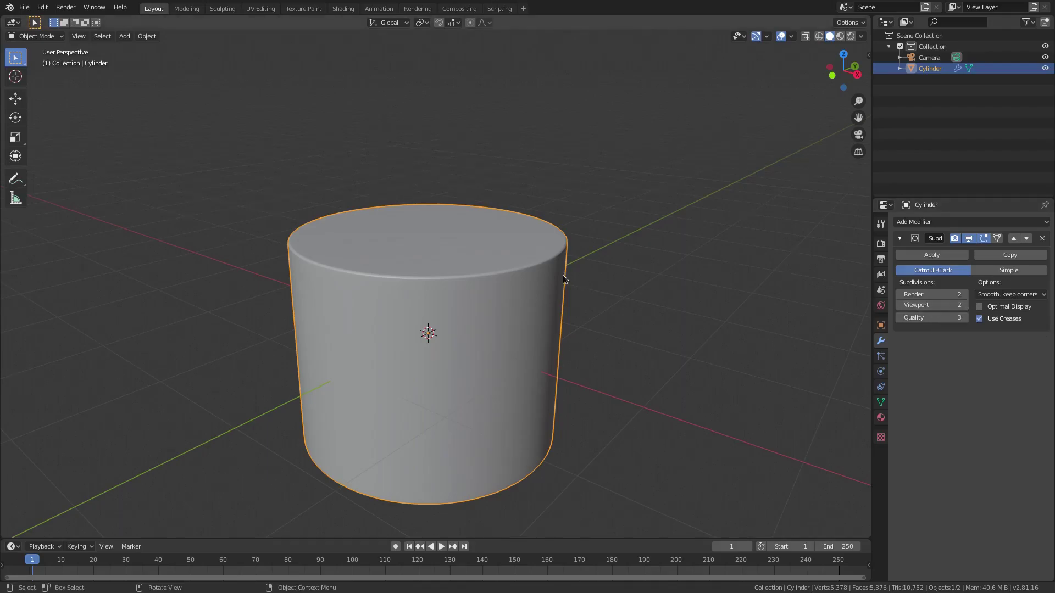
- Add a UV sphere at the scene origin and hide the cylinder
middle_click_drag(563, 276, 568, 287)
key("shift+a")
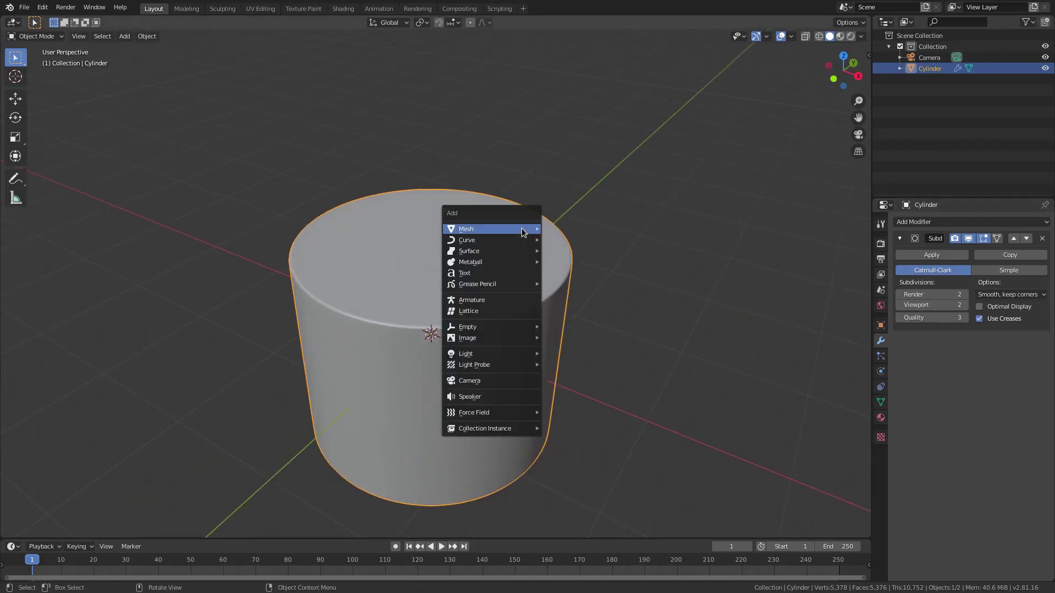
mouse_move(522, 228)
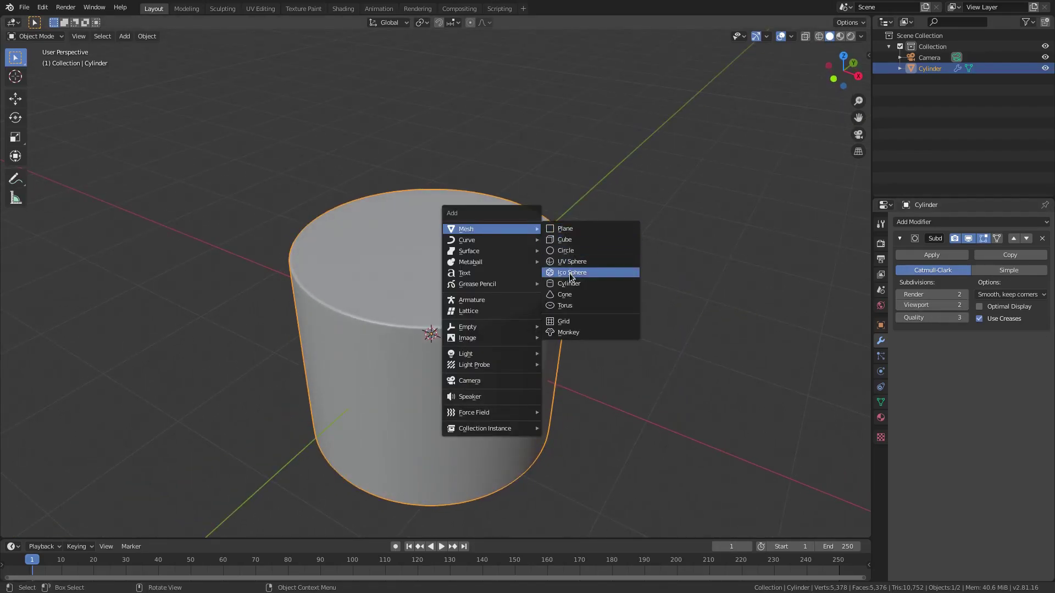
left_click(607, 262)
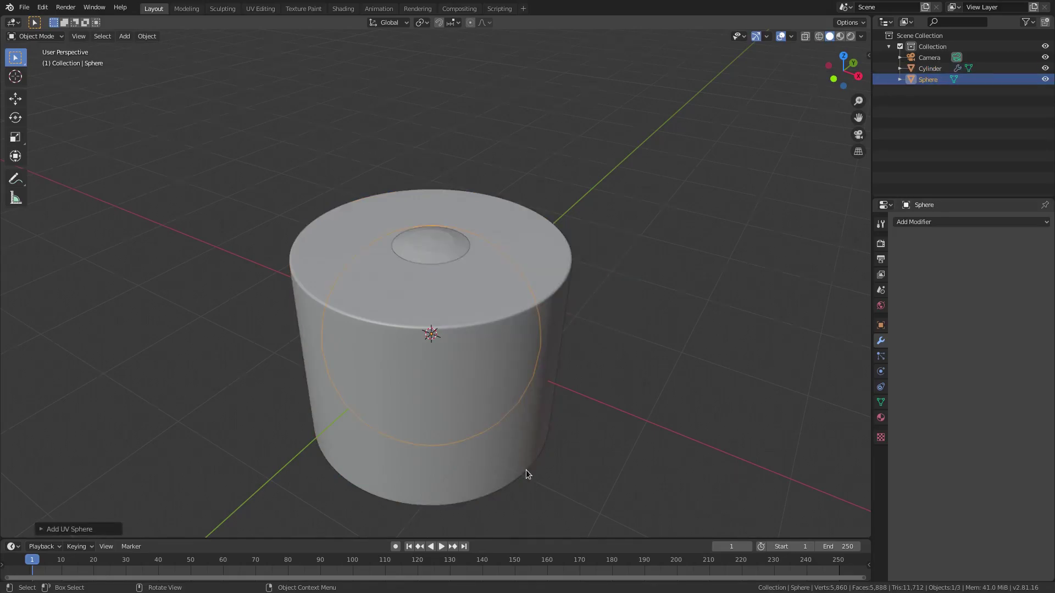
scroll(500, 384, "down", 4)
left_click(453, 281)
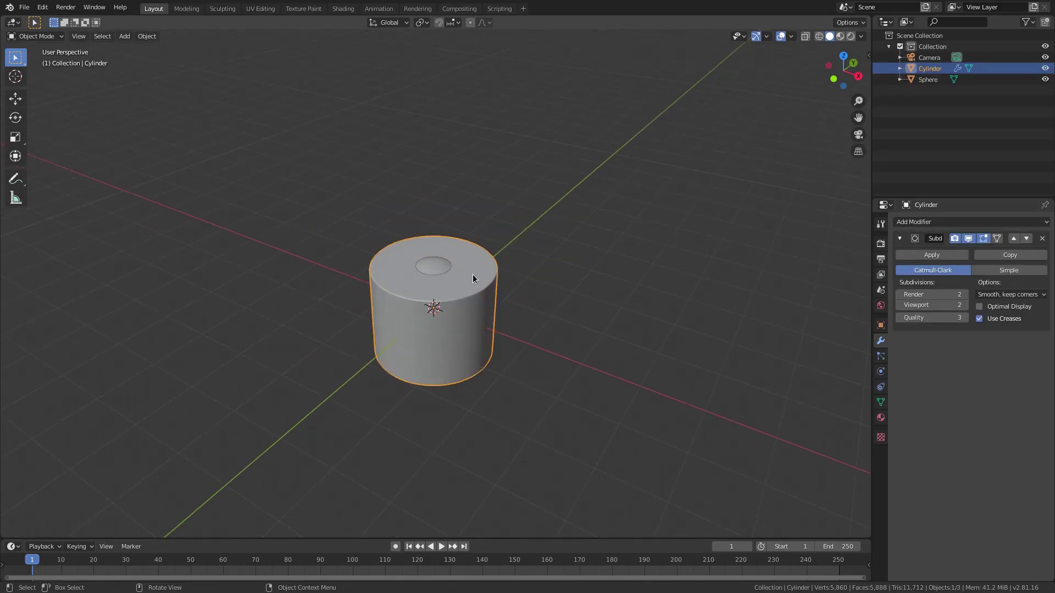
key("h")
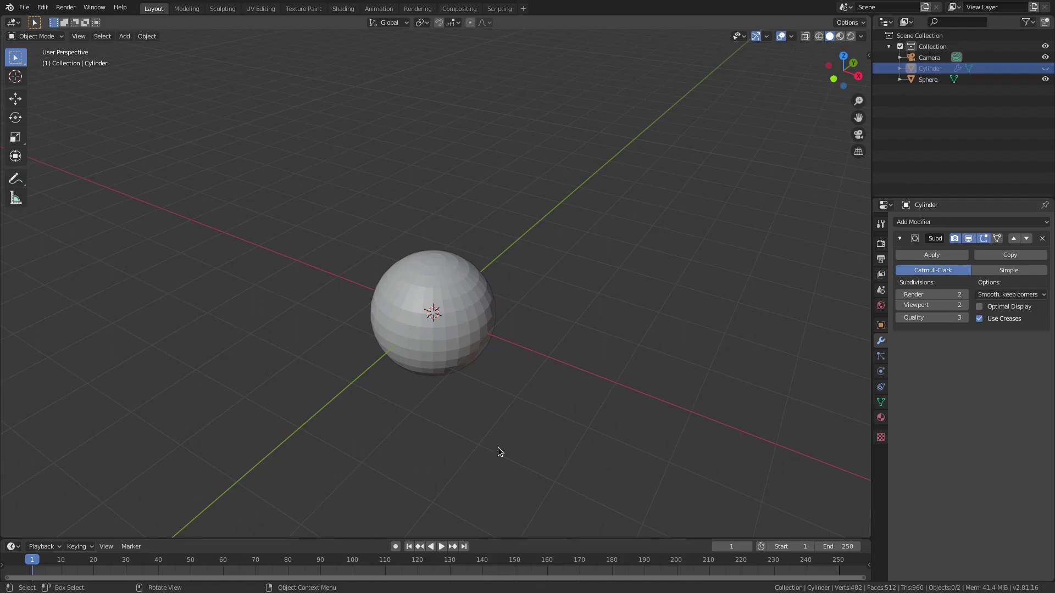
- Open the sphere in Edit Mode, in right orthographic view with X-ray turned on
middle_click_drag(498, 447, 553, 426)
left_click(454, 300)
middle_click_drag(455, 301, 512, 427)
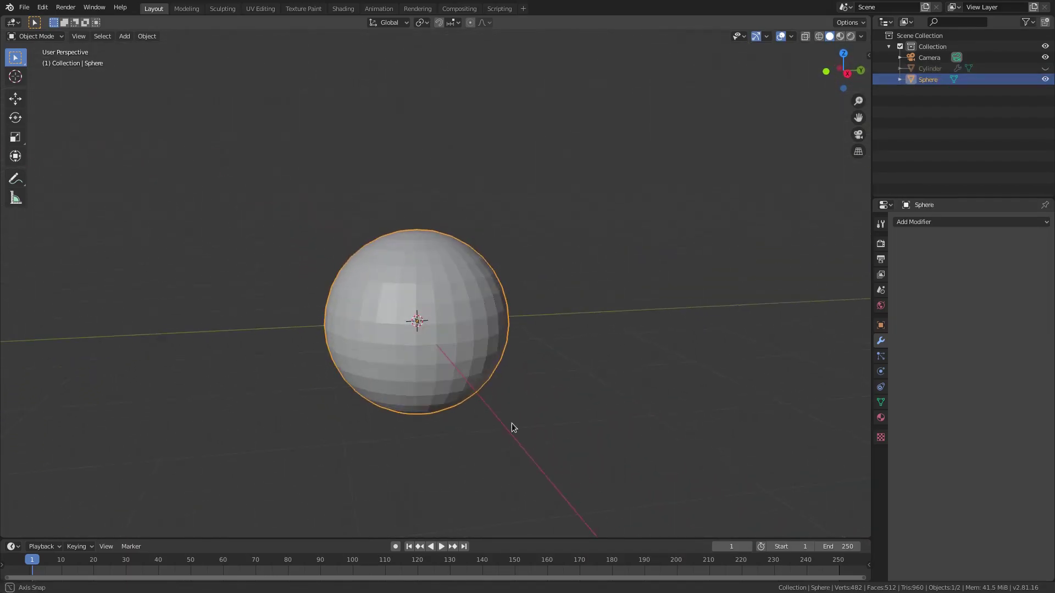
key("Tab")
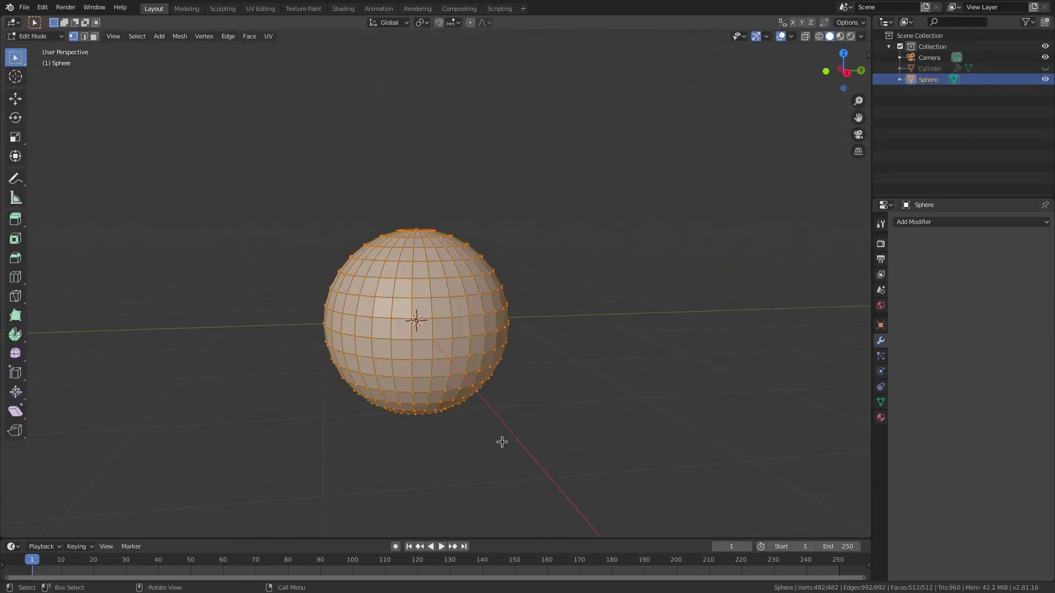
key("KP_1")
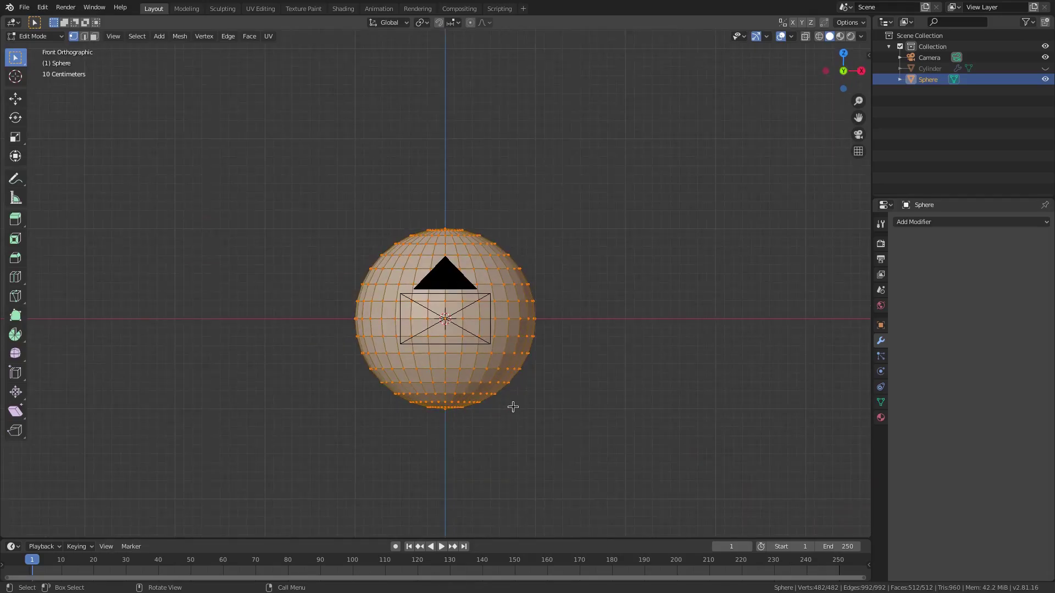
key("KP_3")
scroll(511, 405, "up", 3)
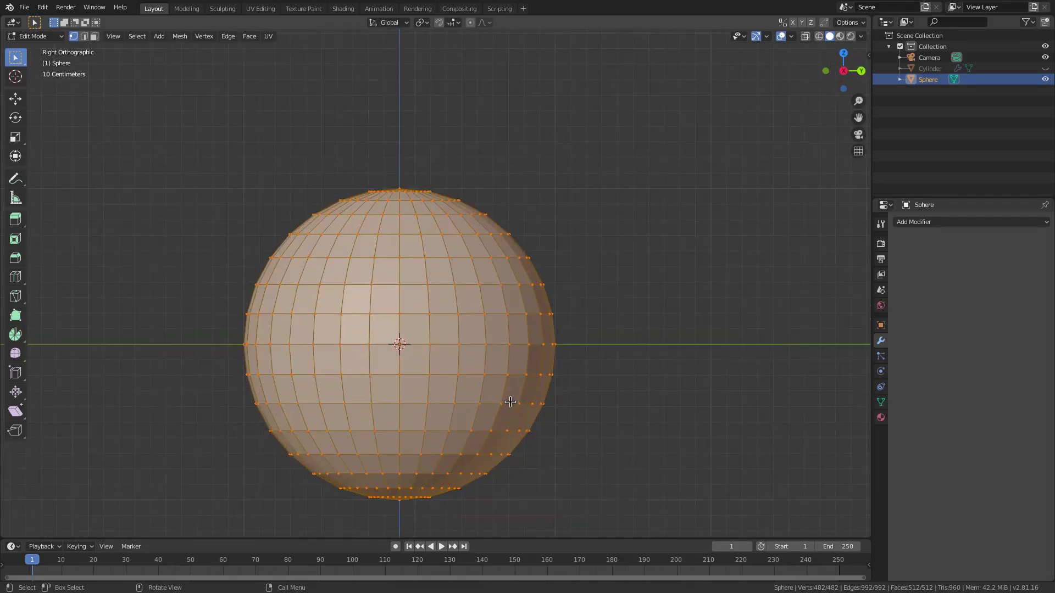
left_click(805, 37)
- Delete all vertices of the sphere below its equator and return to Object Mode
left_click(316, 374)
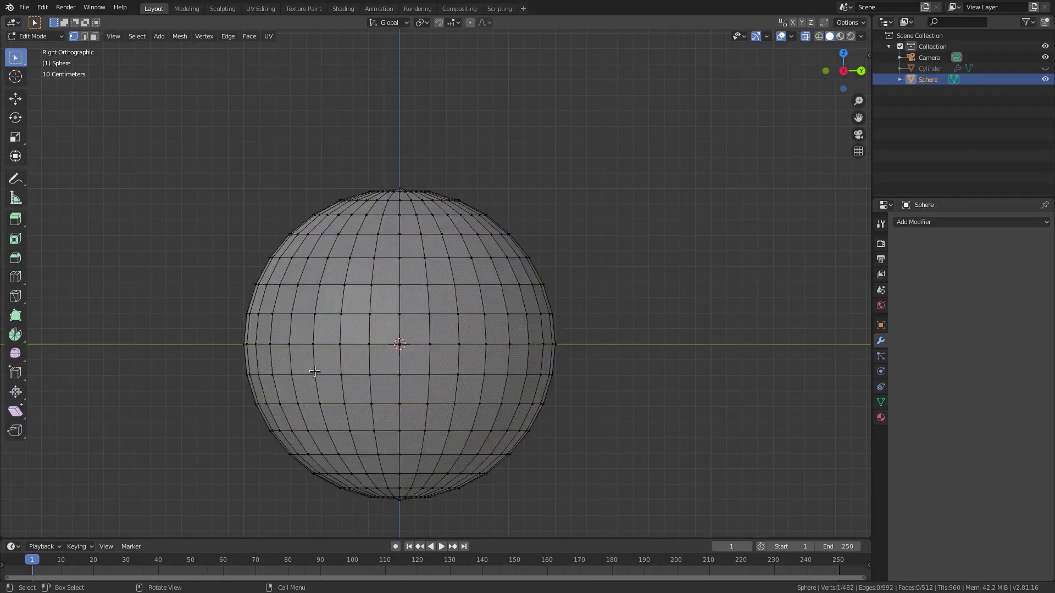
key("a")
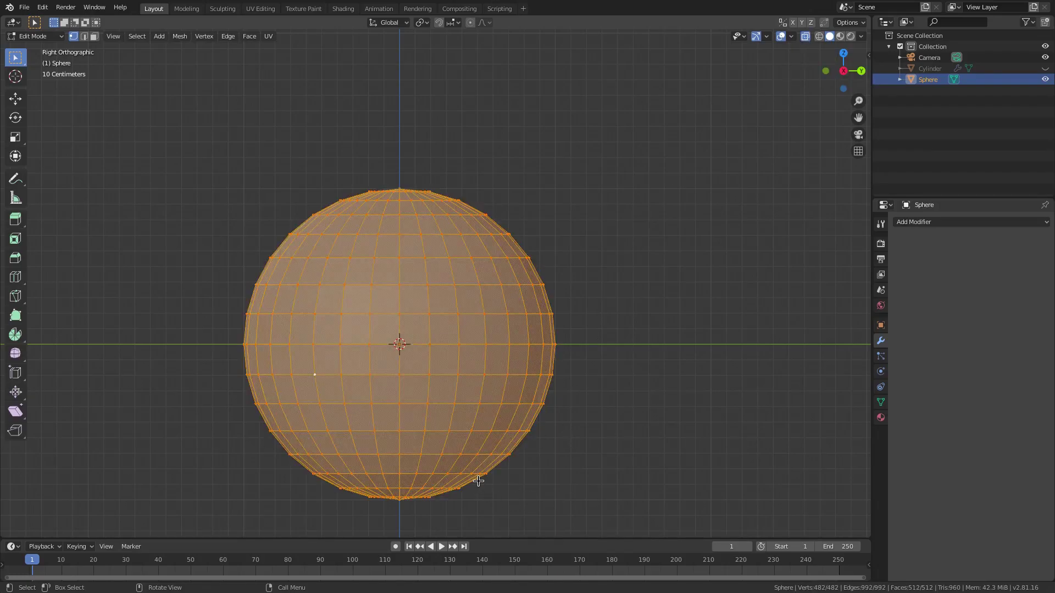
key("alt+a")
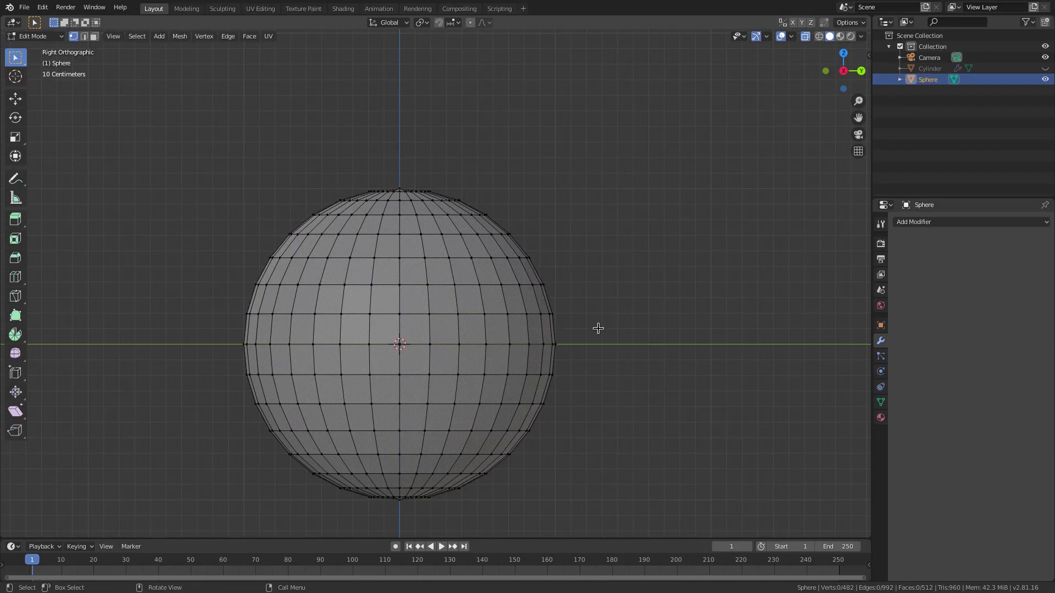
key("b")
left_click_drag(196, 361, 599, 525)
key("x")
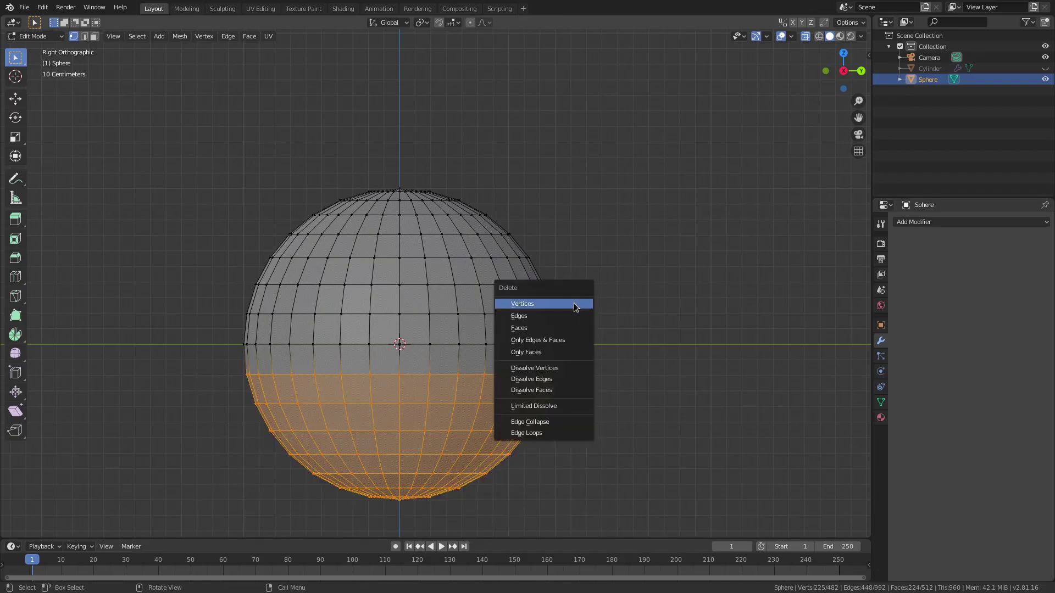
left_click(575, 306)
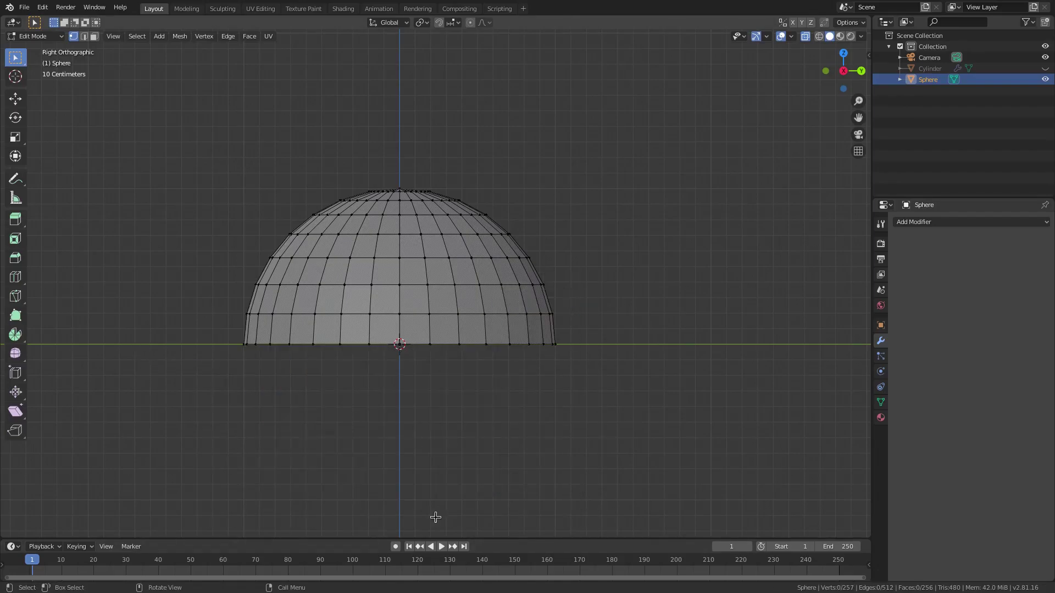
key("Tab")
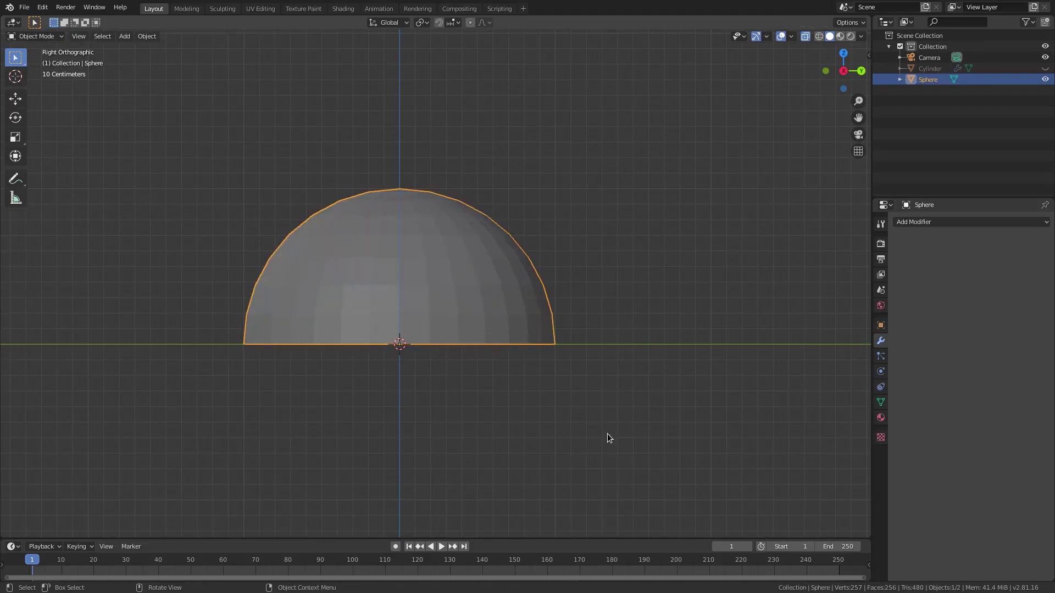
- Flatten the half sphere by scaling it to about 0.38 along the Z axis, and turn X-ray off
key("s")
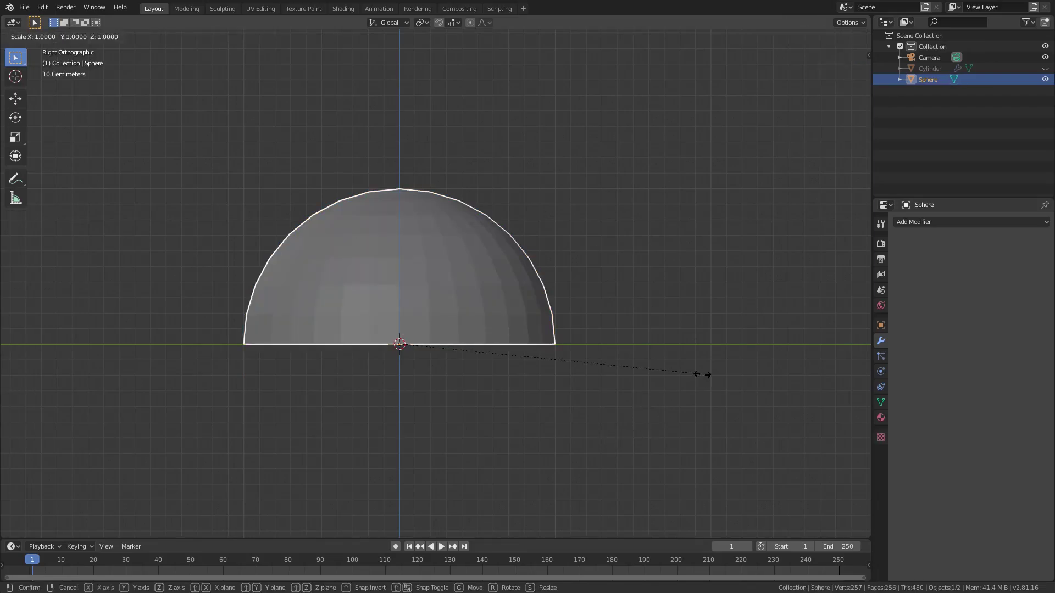
key("z")
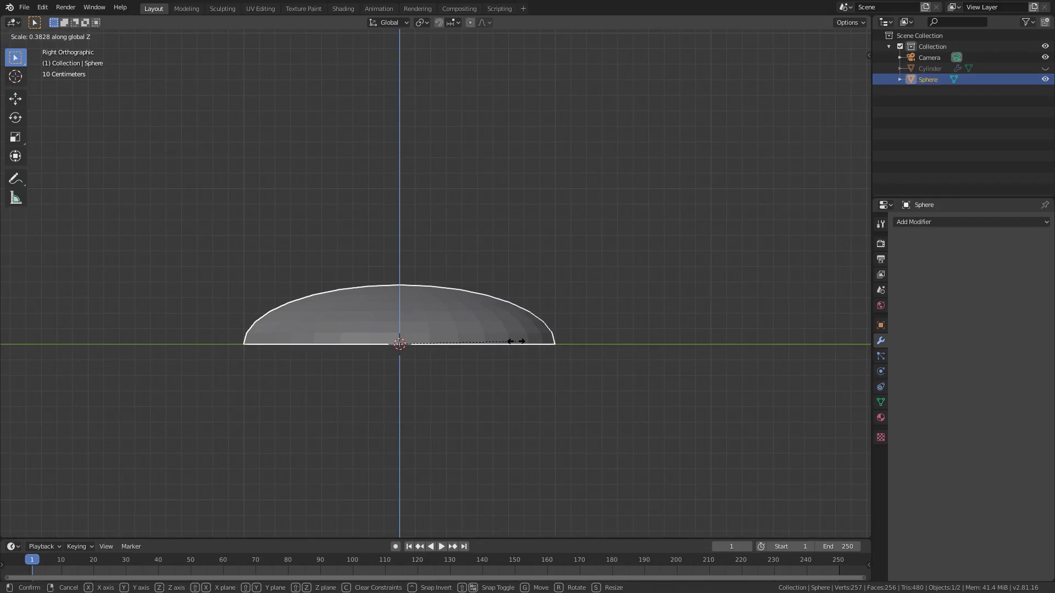
left_click(517, 342)
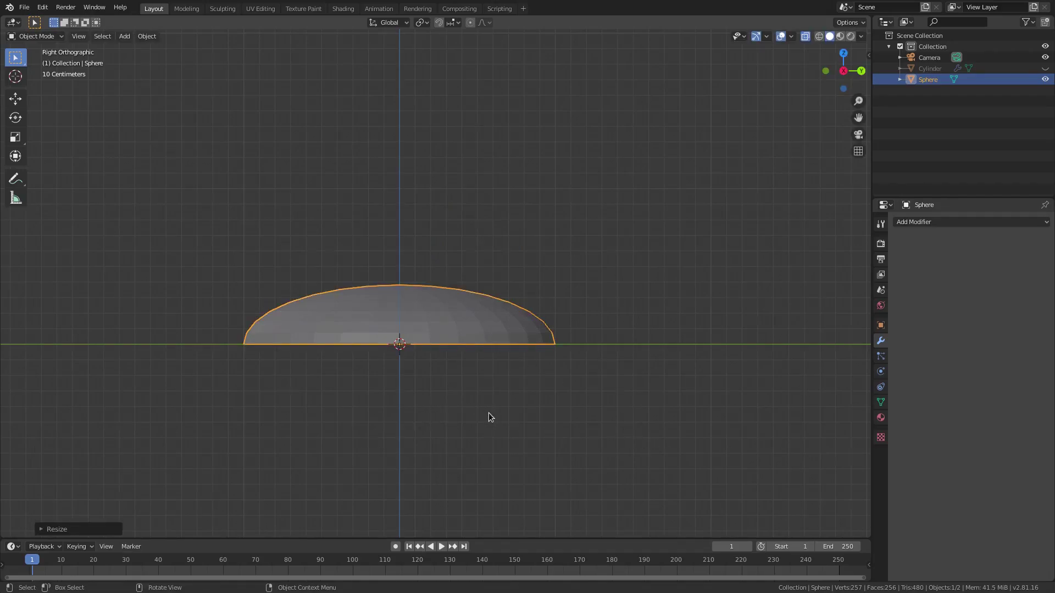
middle_click_drag(489, 413, 682, 461)
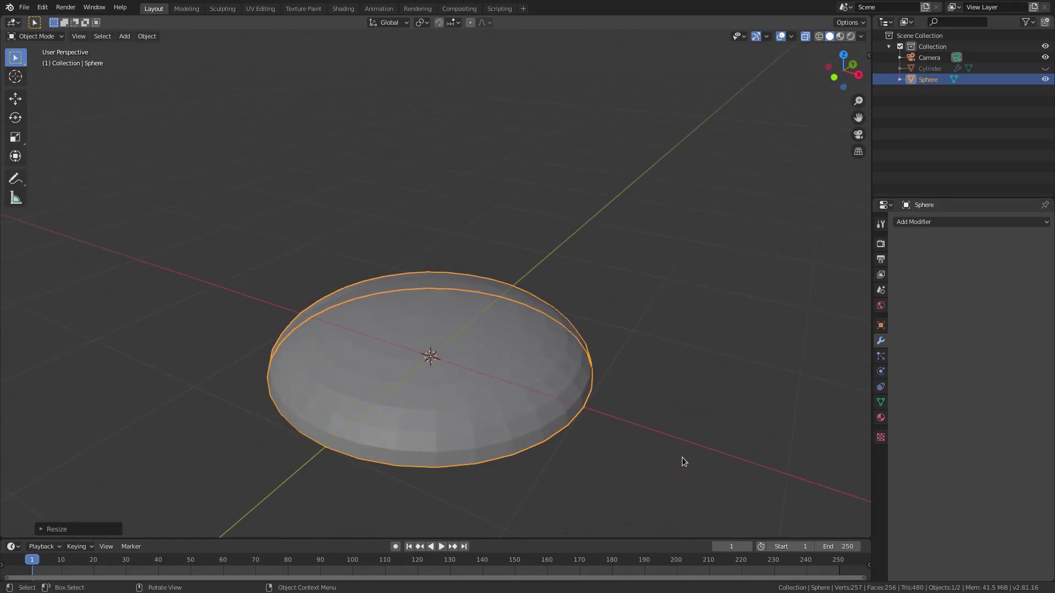
left_click(808, 36)
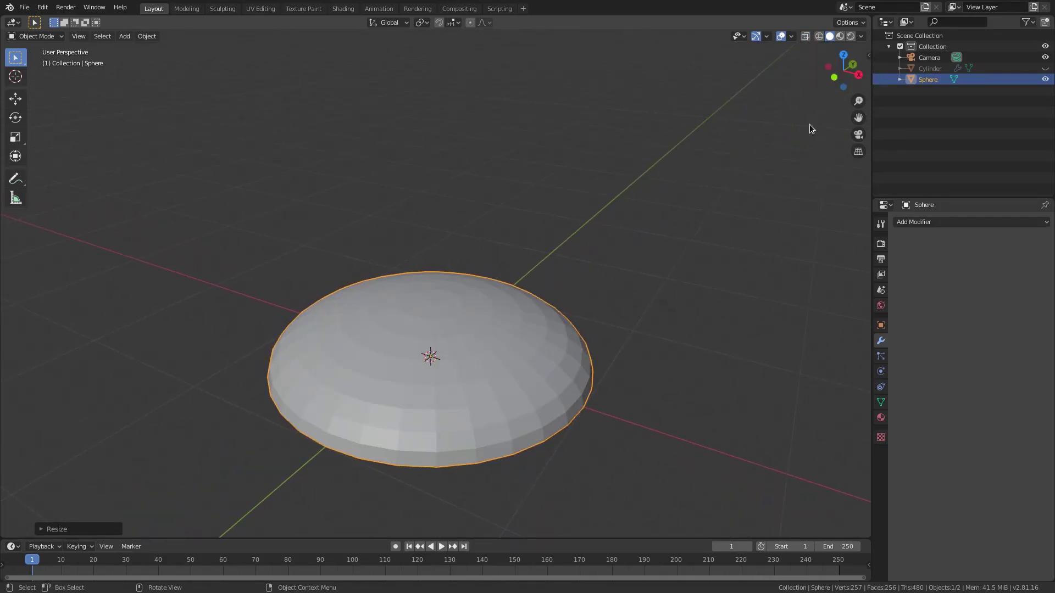
- Add a Subdivision Surface modifier with viewport level 2 to the dome and shade it smooth
left_click(940, 222)
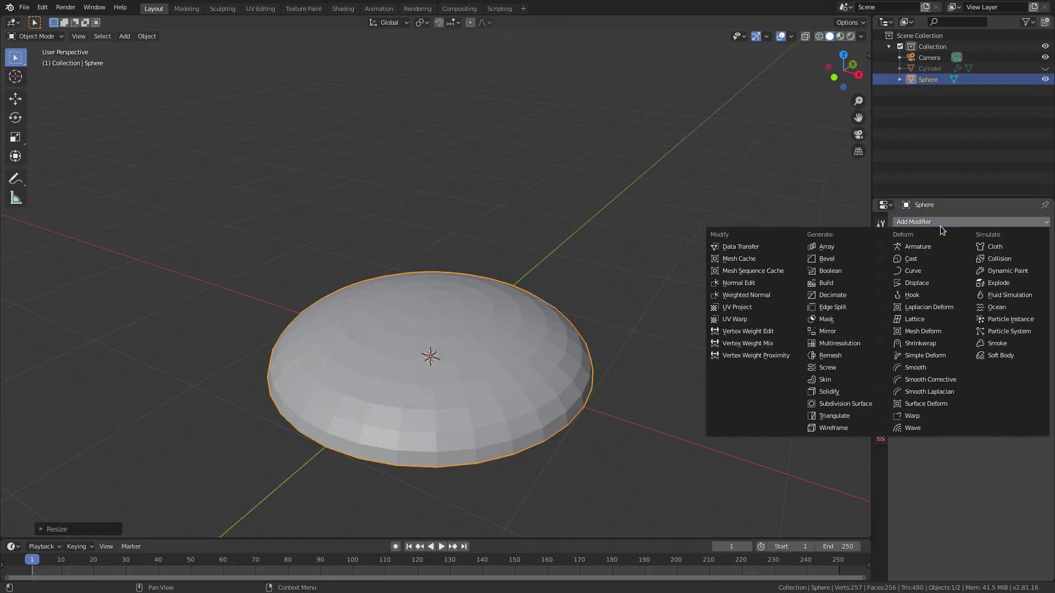
left_click(873, 405)
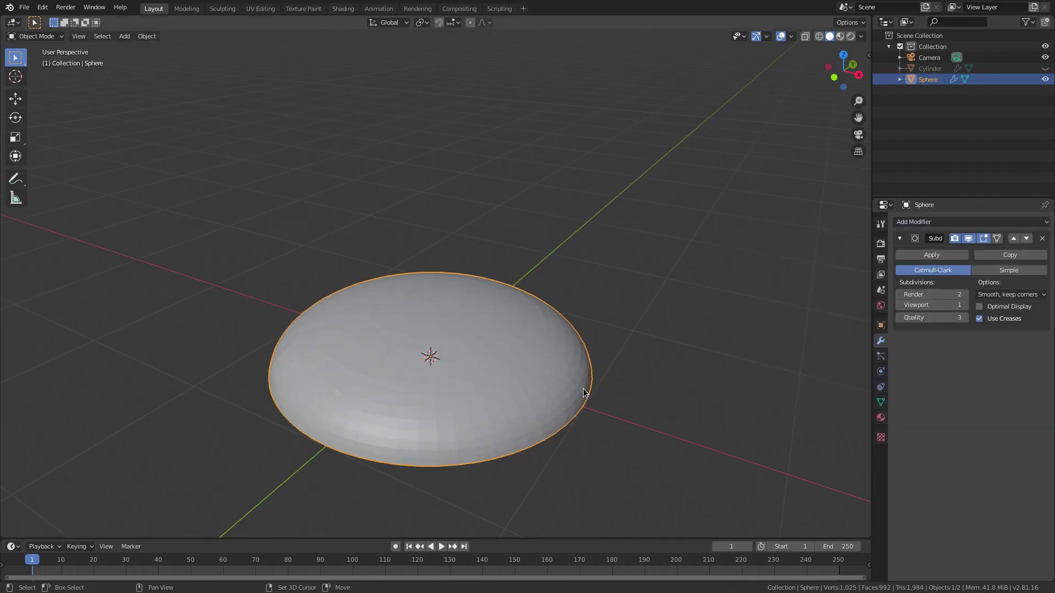
middle_click_drag(582, 388, 610, 378)
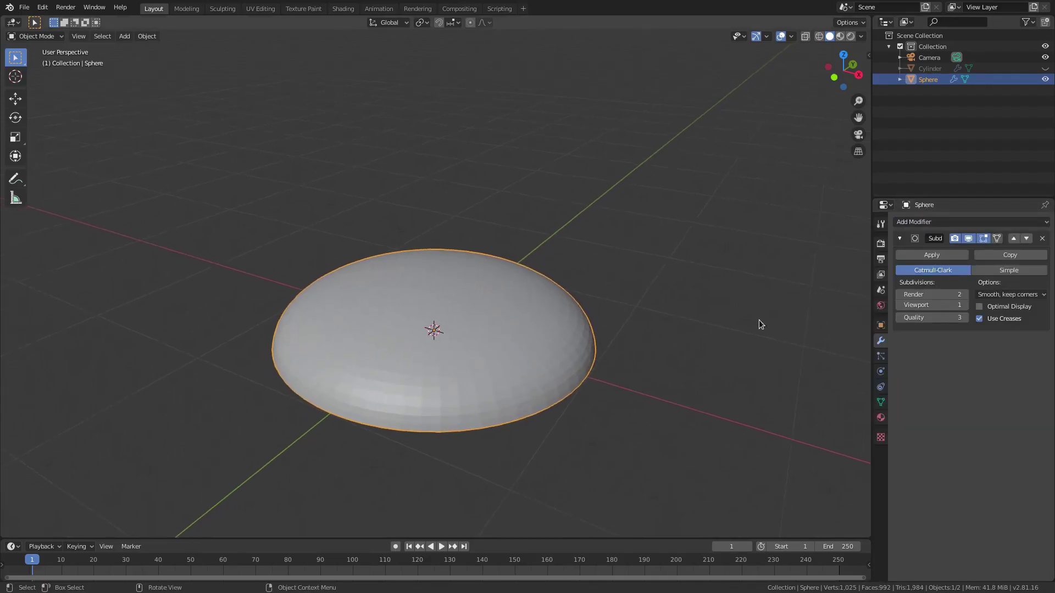
left_click(965, 305)
left_click(151, 39)
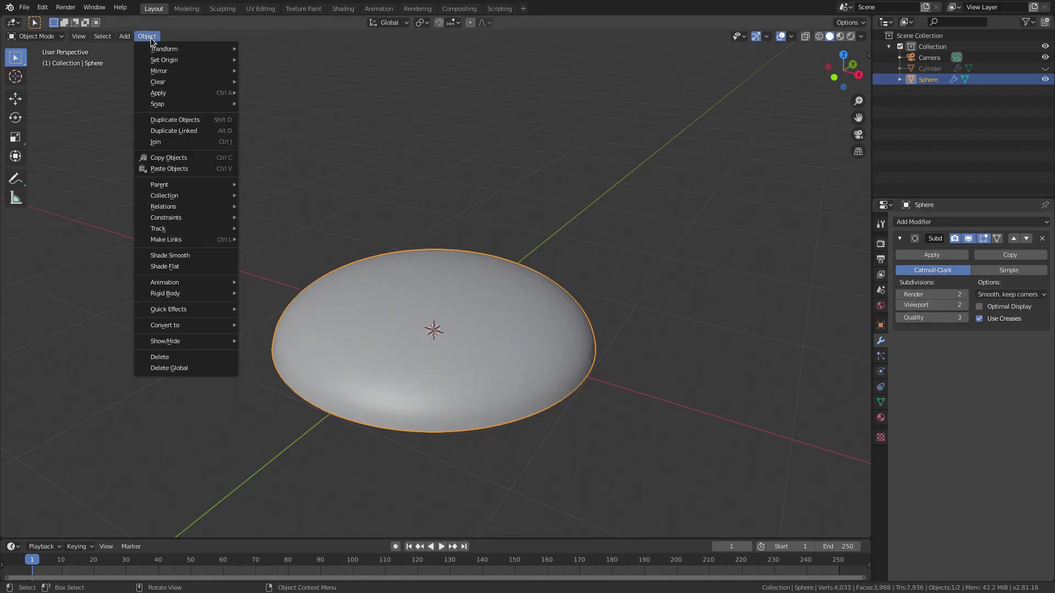
left_click(205, 255)
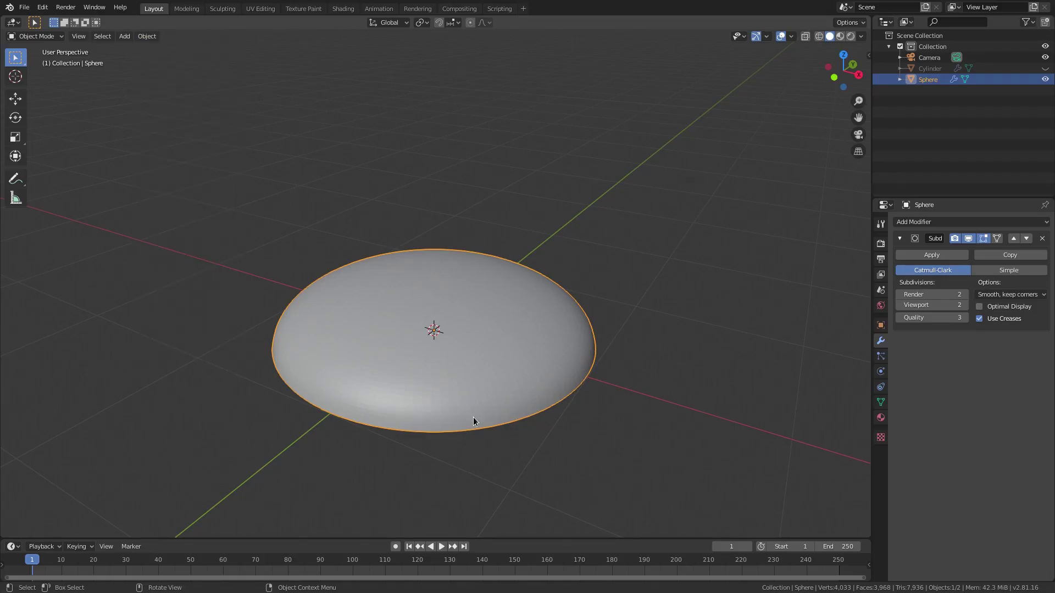
middle_click_drag(473, 417, 301, 142, "ctrl")
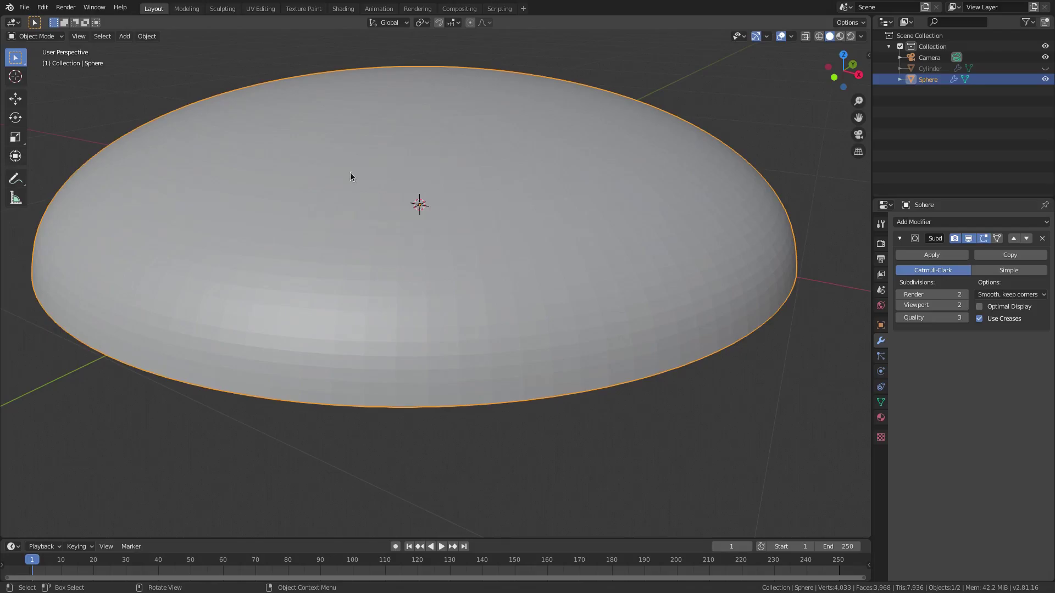
left_click(147, 36)
left_click(179, 253)
- Add a Solidify modifier to the dome and set its thickness to 0.11 m
scroll(605, 401, "down", 5)
scroll(549, 358, "down", 1)
scroll(560, 365, "up", 3)
middle_click_drag(560, 365, 244, 144)
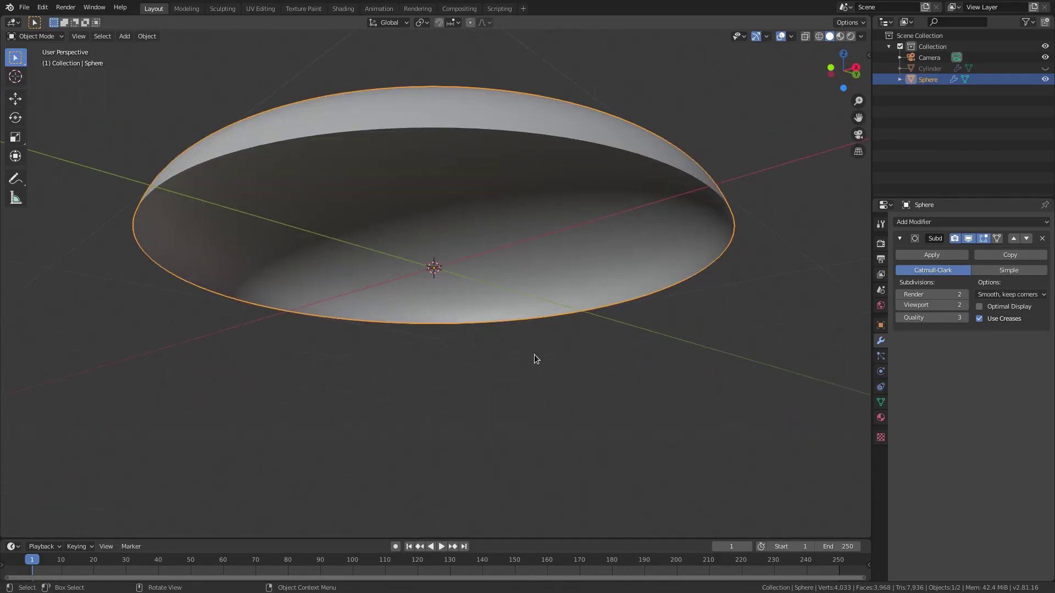
middle_click_drag(534, 355, 740, 396)
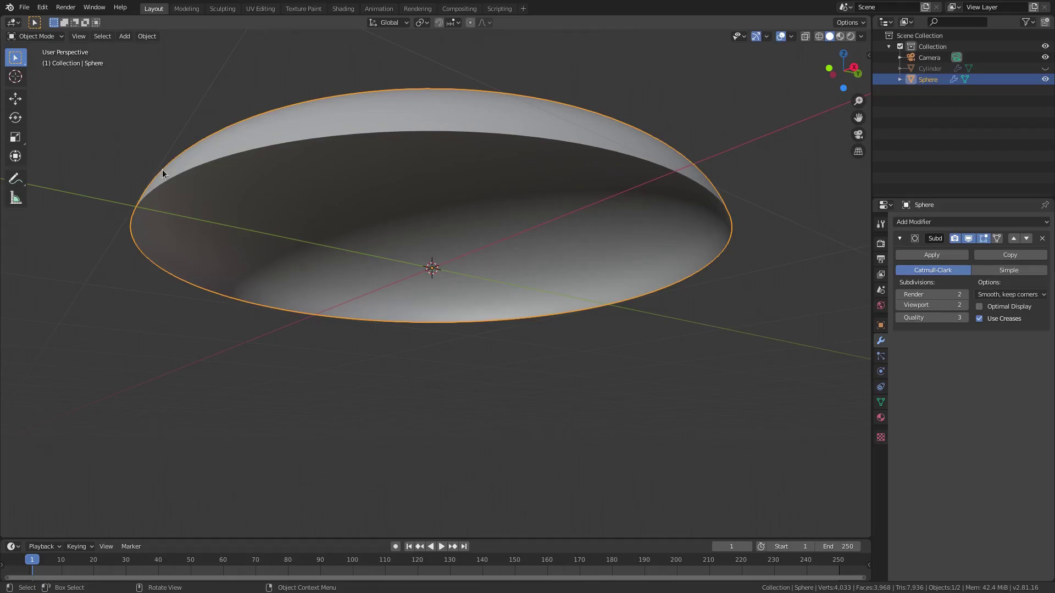
left_click(915, 222)
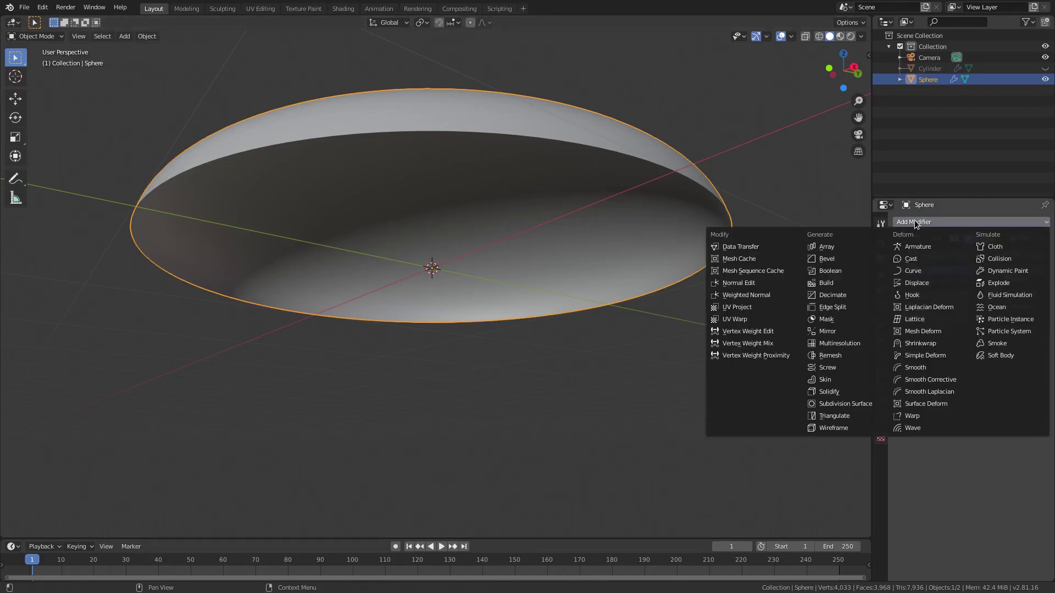
left_click(860, 393)
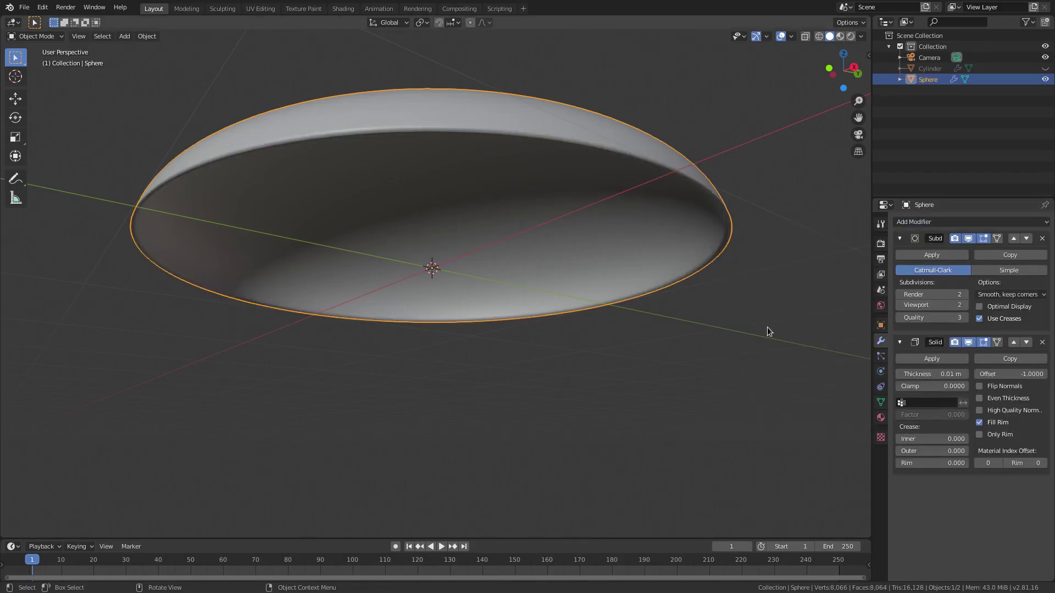
mouse_move(933, 374)
left_mouse_down()
mouse_move(967, 374)
mouse_move(934, 374)
left_mouse_up()
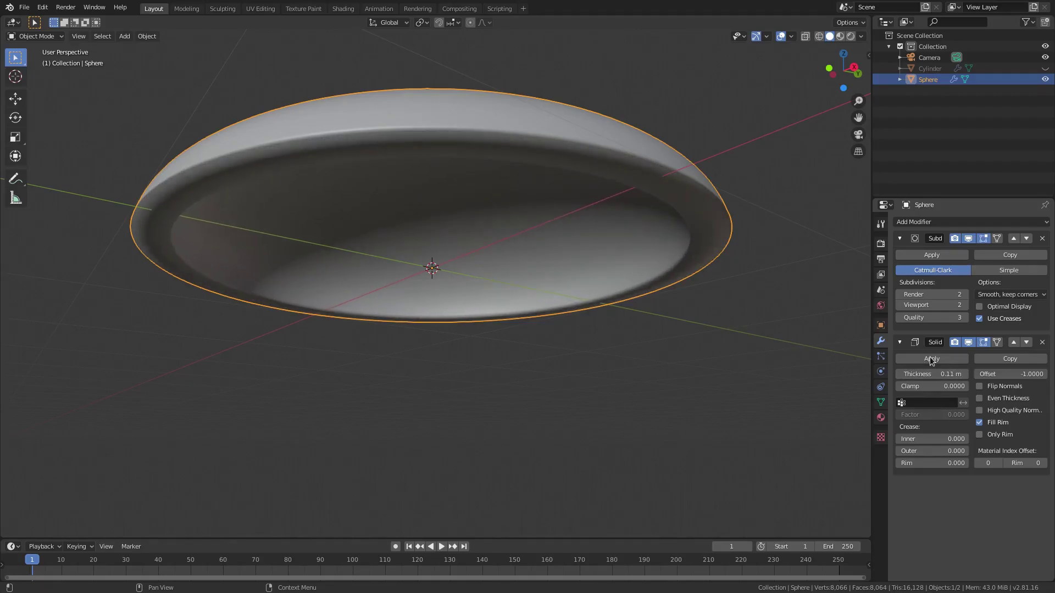
- Turn off the Subdivision modifier's viewport display and set the Solidify thickness to -0.07 m
left_click(968, 238)
middle_click_drag(659, 308, 642, 352)
left_click_drag(927, 374, 912, 373)
middle_click_drag(681, 220, 694, 263)
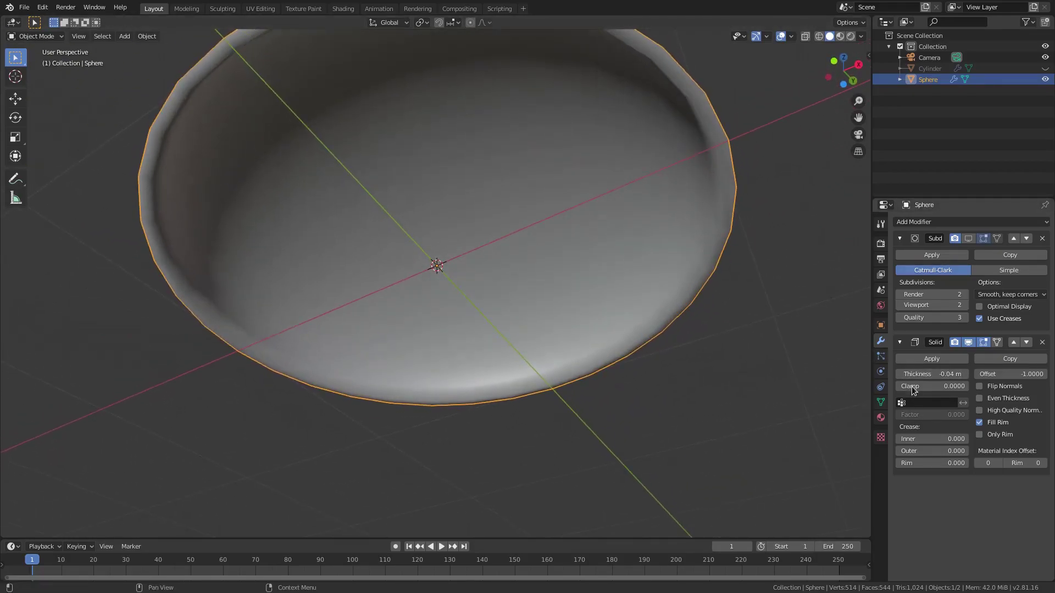
left_click_drag(928, 373, 919, 374)
- Shade the dome flat and set the Solidify thickness to about 0.08 m
left_click(148, 37)
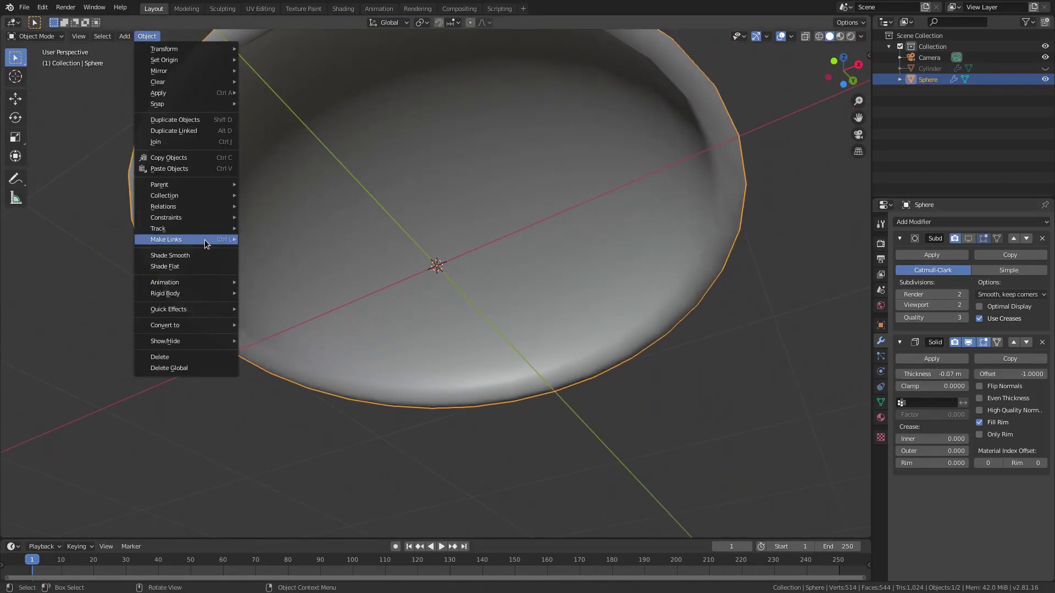
left_click(205, 264)
middle_click_drag(571, 317, 569, 323)
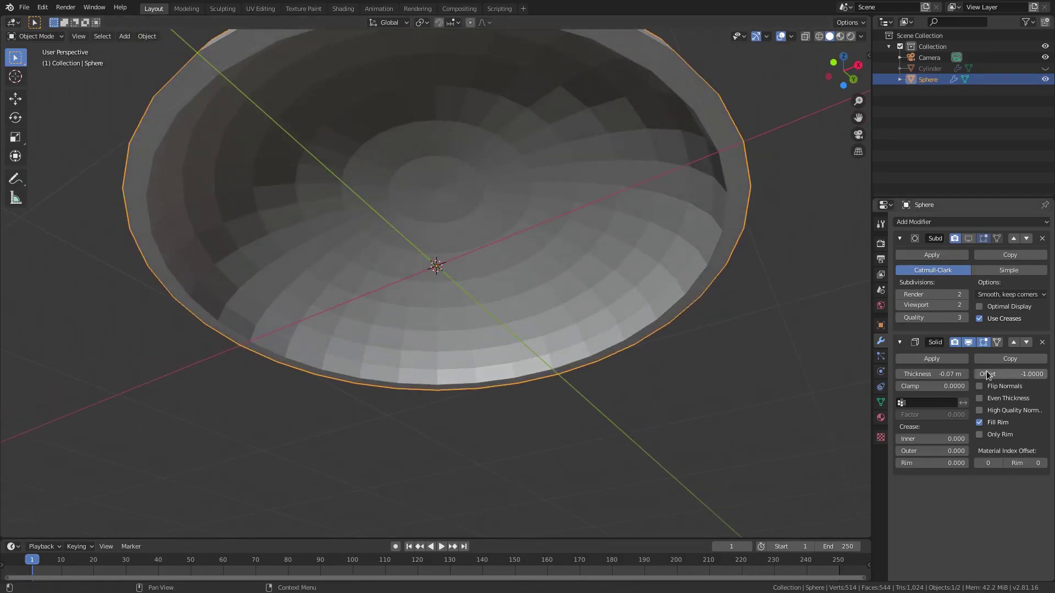
left_click_drag(928, 374, 943, 376)
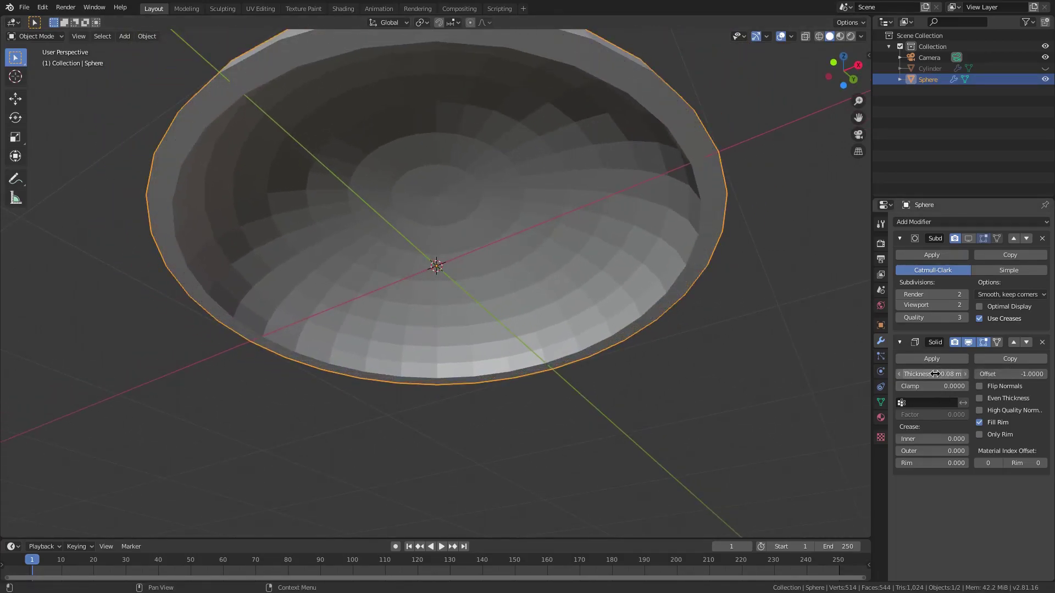
- Shade the dome smooth
left_click(935, 374)
key("Return")
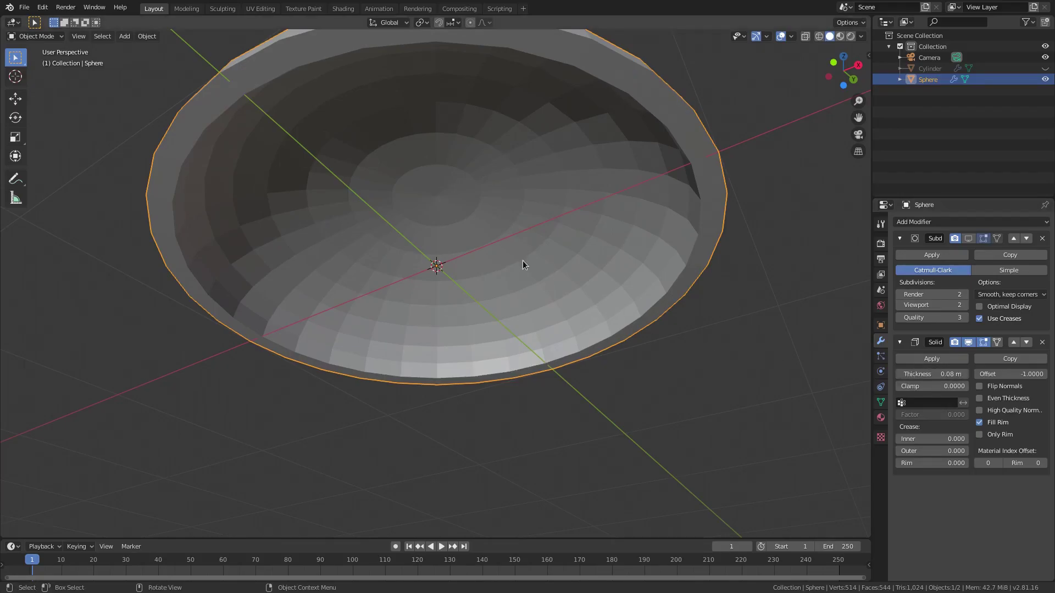
middle_click_drag(522, 260, 516, 181)
left_click(147, 36)
left_click(170, 256)
middle_click_drag(572, 285, 573, 287)
- Set the dome's Solidify thickness to 0.02 m
left_click(937, 374)
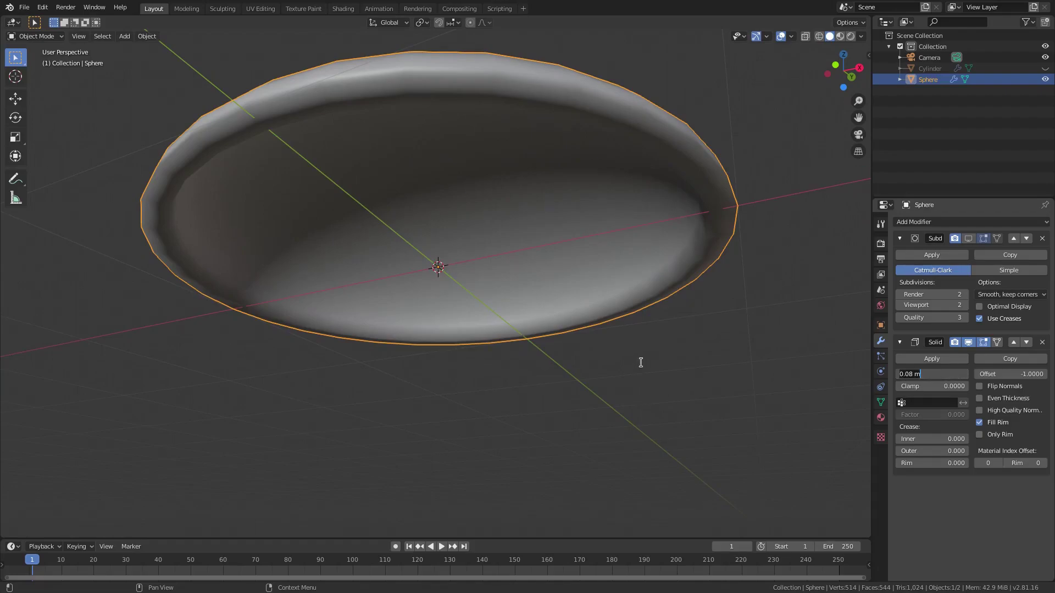
key("Left")
key("Left")
key("BackSpace")
key("Return")
middle_click_drag(753, 396, 702, 376)
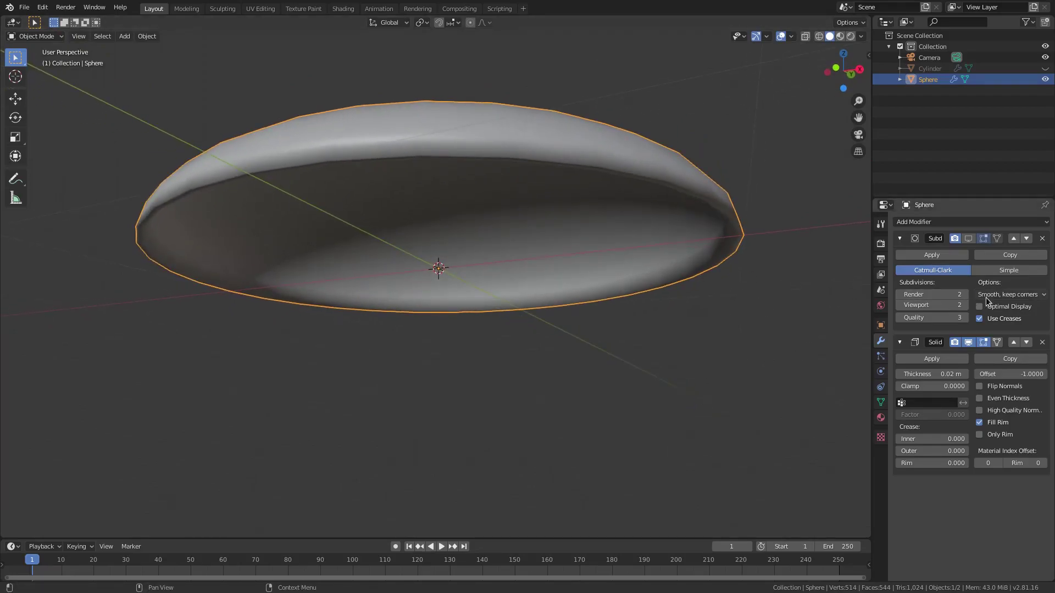
- Try render and viewport levels of 3 on the dome's Subdivision modifier, with Solidify placed above it in the stack
left_click(965, 295)
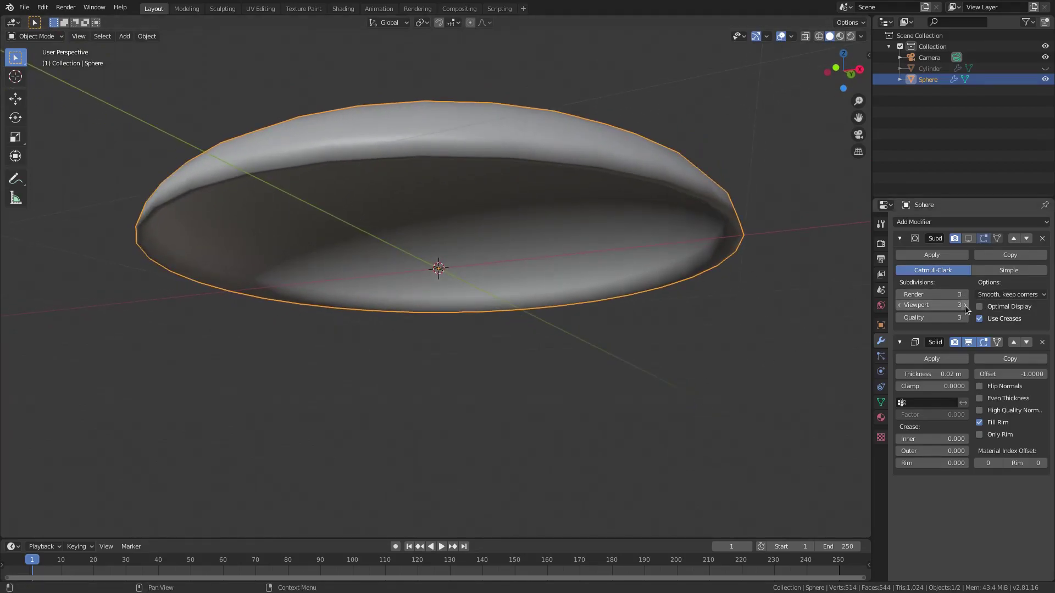
middle_click_drag(759, 378, 753, 332)
left_click(1014, 343)
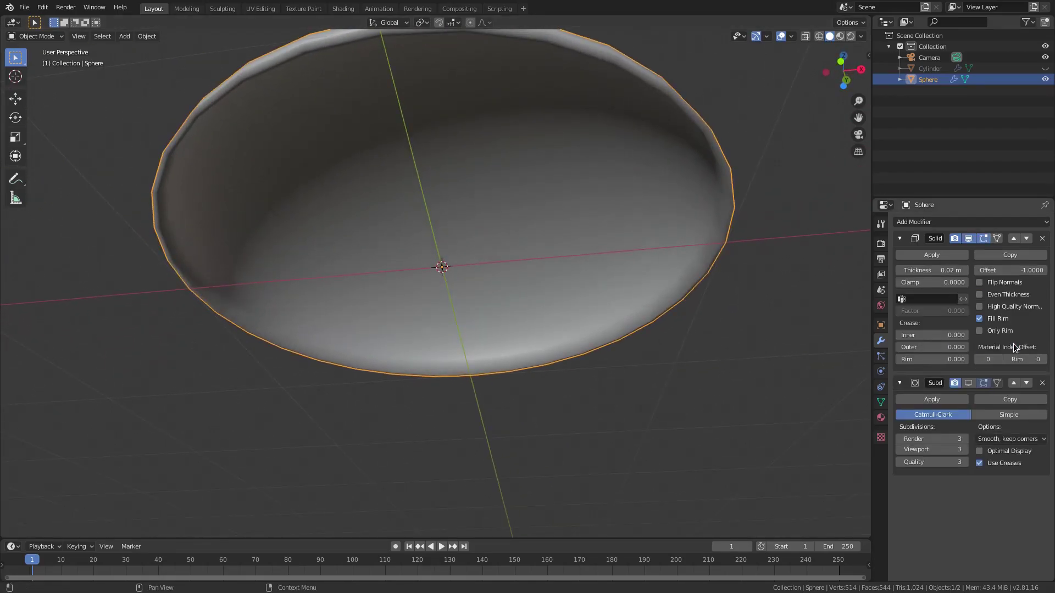
left_click(1027, 239)
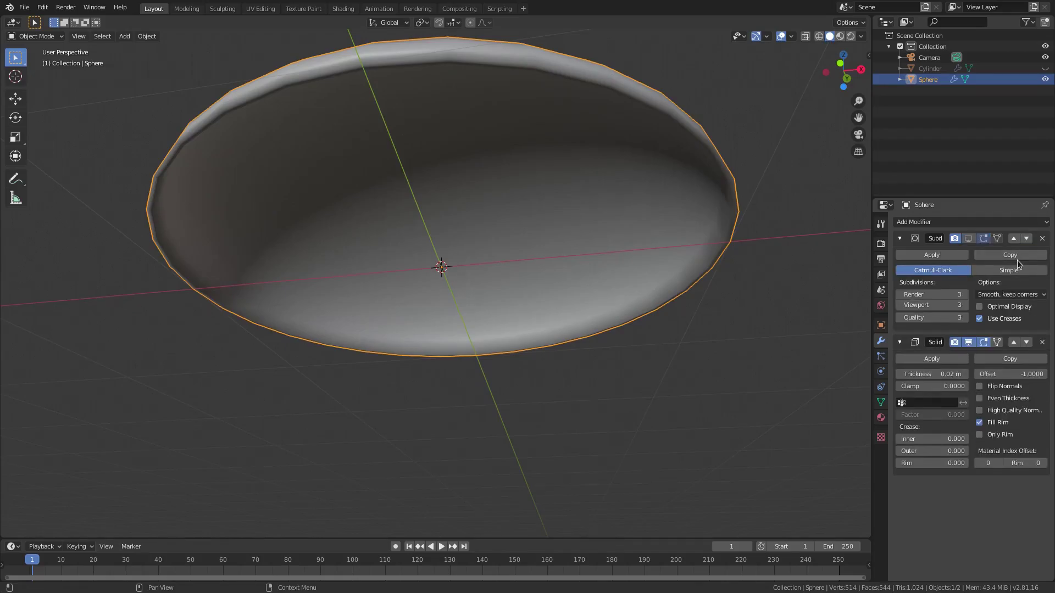
- Enable the Subdivision modifier's viewport display and set its render and viewport levels to 2
left_click(898, 305)
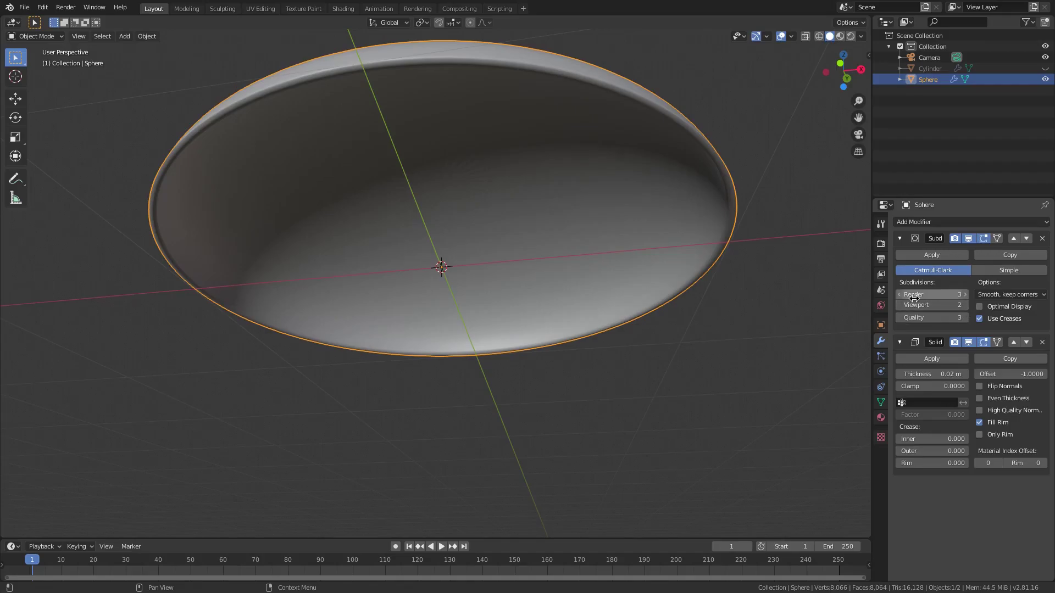
left_click(967, 238)
left_click(968, 238)
- Unhide the cylinder and raise the dome about 1.1 m along Z to just above it
middle_click_drag(686, 258, 632, 321)
scroll(633, 368, "down", 3)
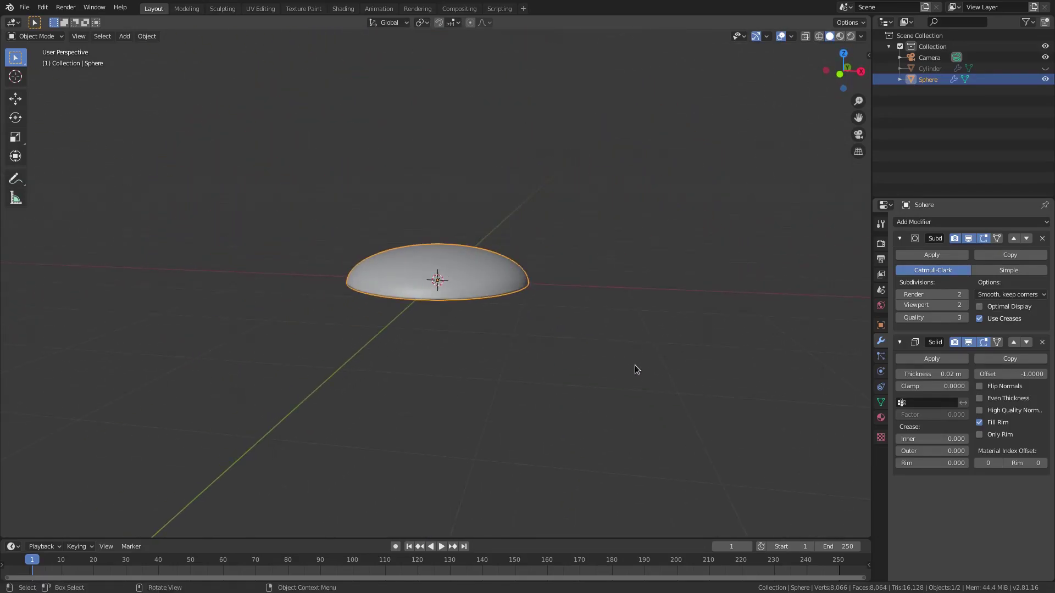
key("alt+h")
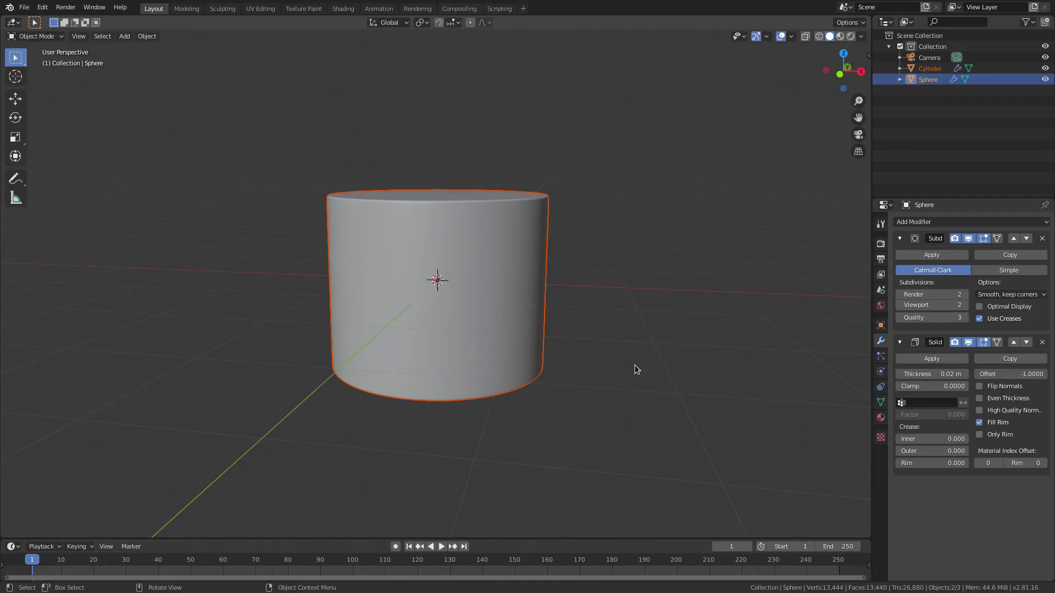
left_click(496, 300)
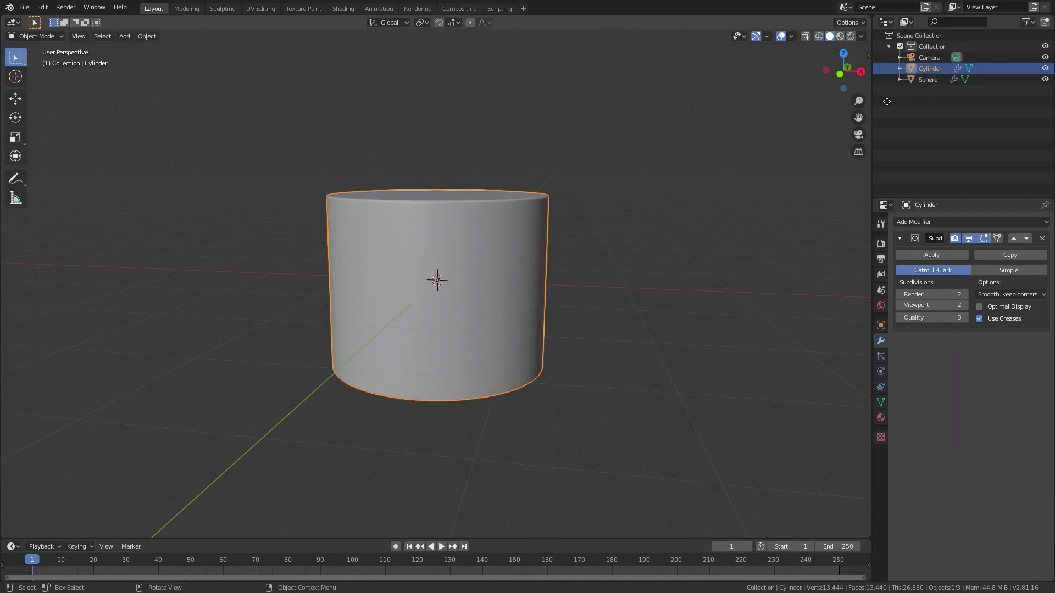
left_click(934, 79)
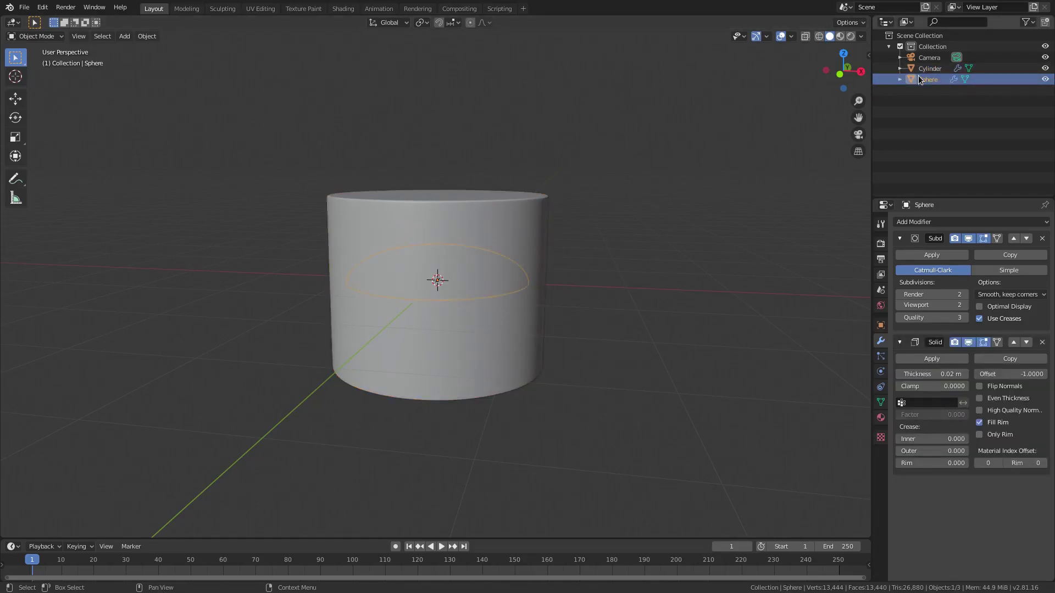
key("g")
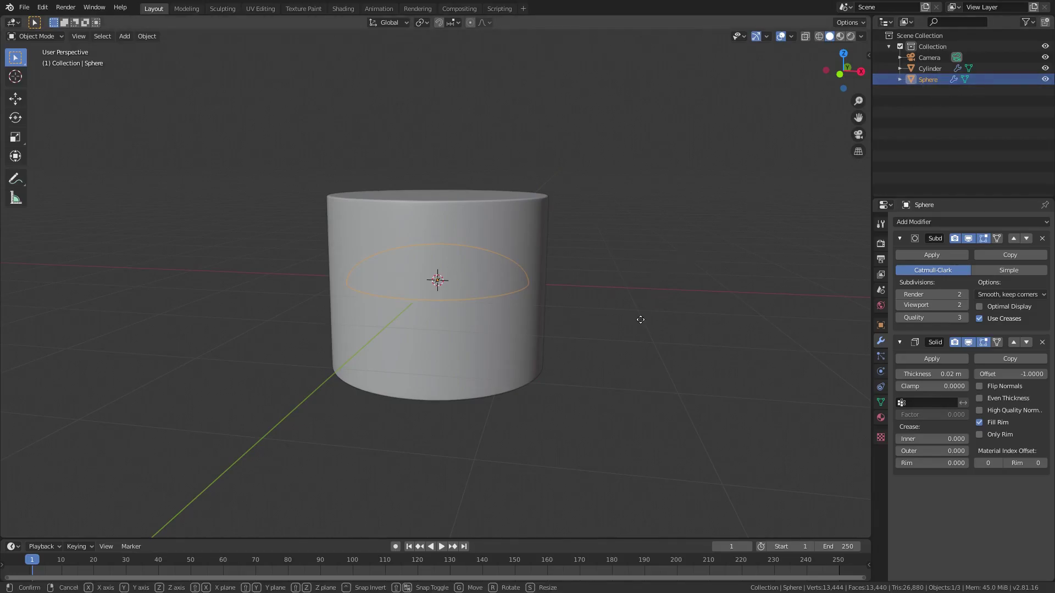
key("z")
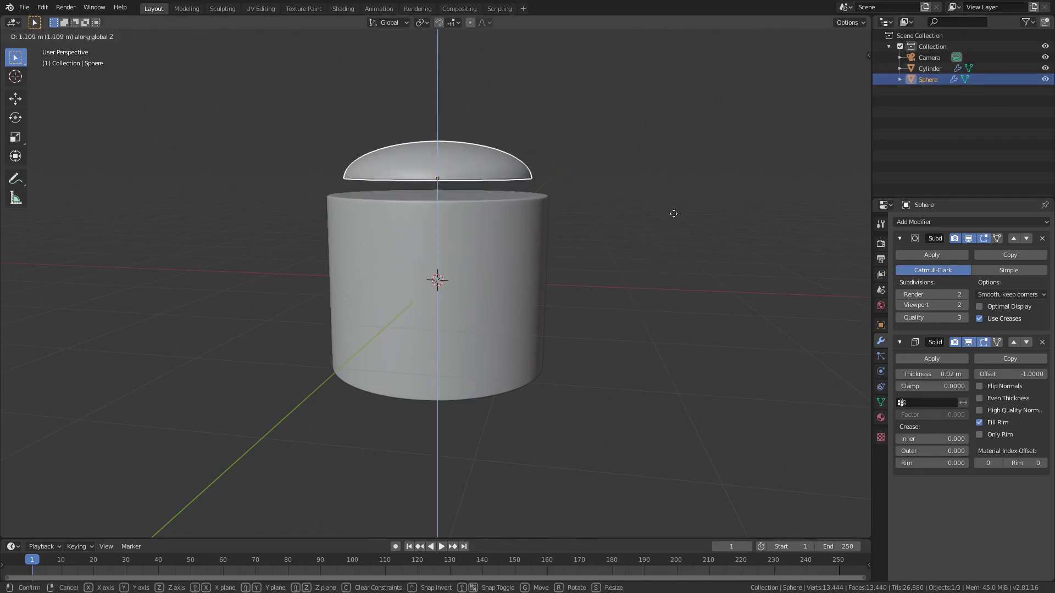
left_click(672, 215)
- Scale the dome up slightly and adjust its height along Z so it sits on the cylinder's top
scroll(555, 239, "up", 3)
middle_click_drag(552, 269, 641, 255)
key("s")
left_click(641, 240)
key("g")
key("z")
left_click(641, 237)
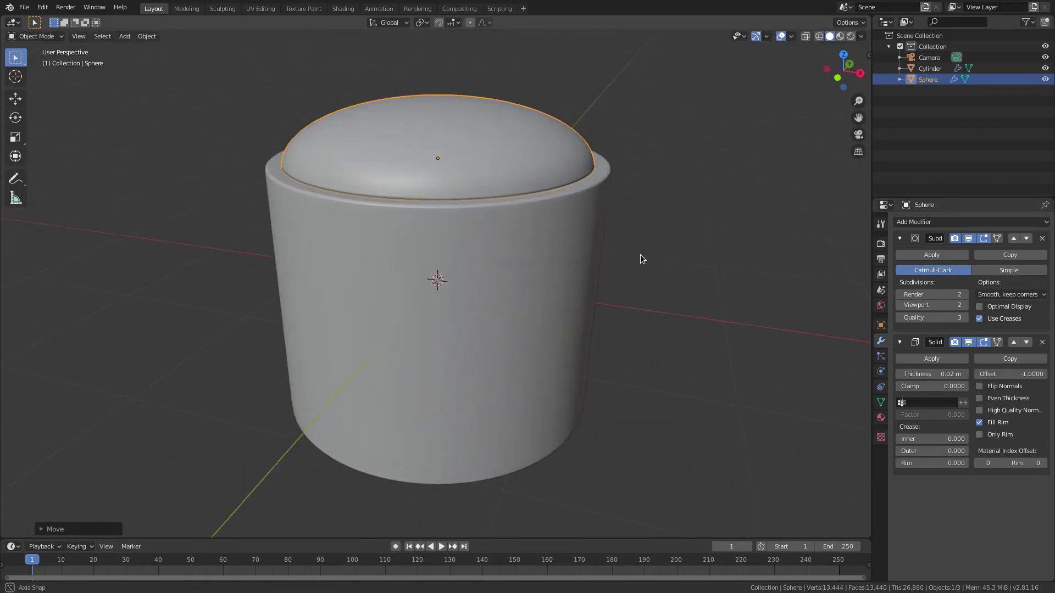
- Enlarge the dome until it nearly fills the cylinder's rim and nudge it upward along Z
key("s")
left_click(656, 258)
key("g")
key("z")
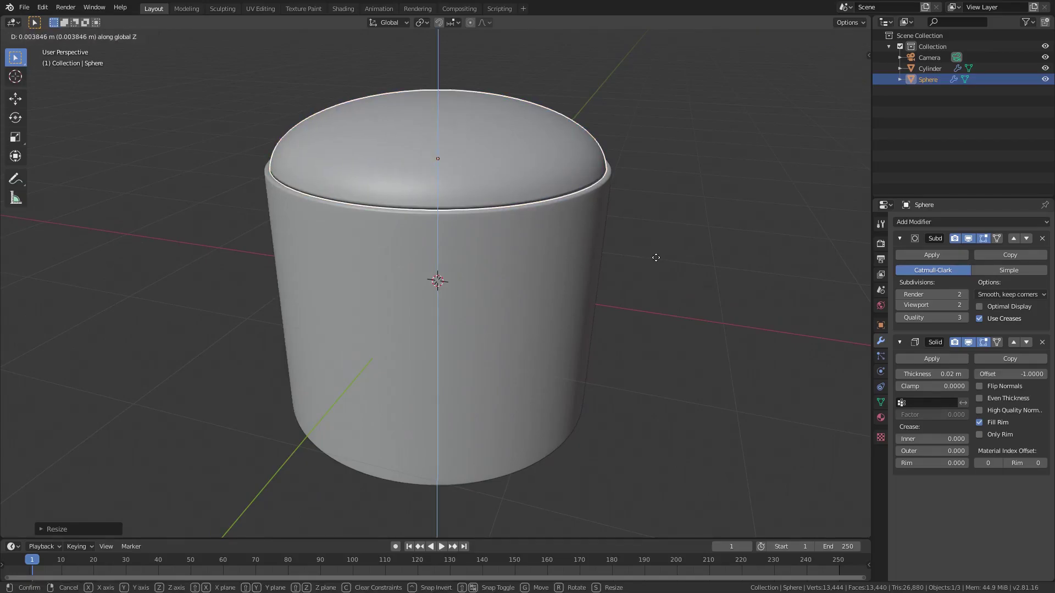
left_click(654, 229)
- Fine-tune the dome's scale and vertical position so its edge meets the cylinder's rim closely
scroll(651, 239, "up", 3)
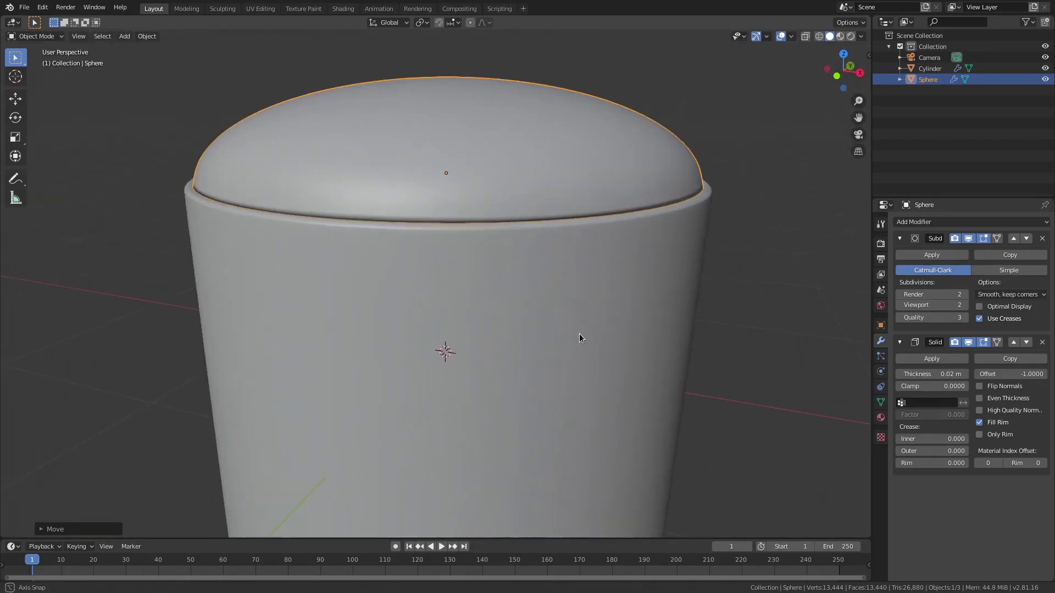
key("s")
left_click(740, 247)
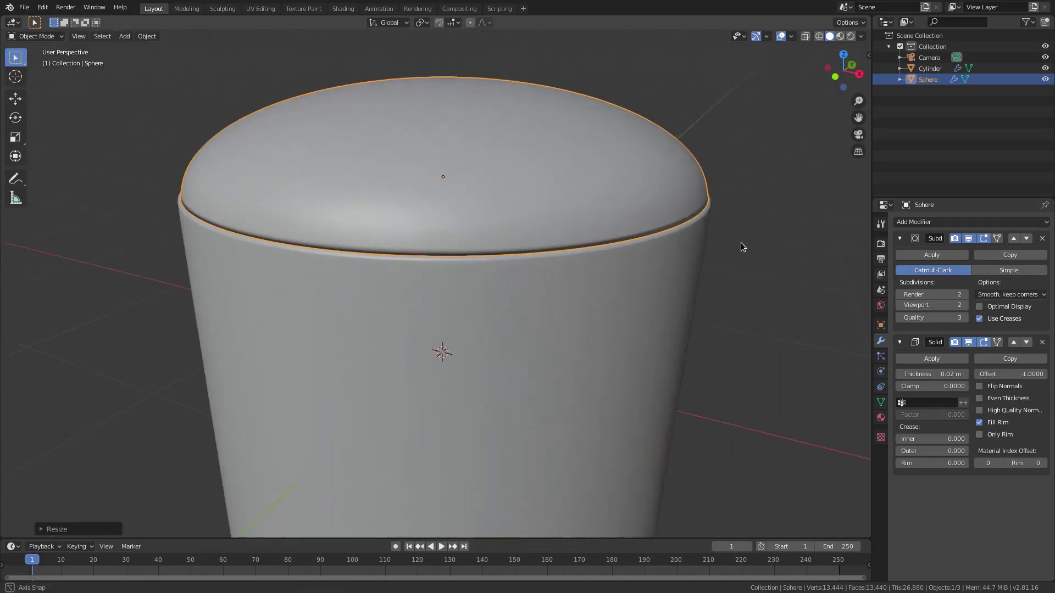
middle_click_drag(741, 247, 740, 232)
key("s")
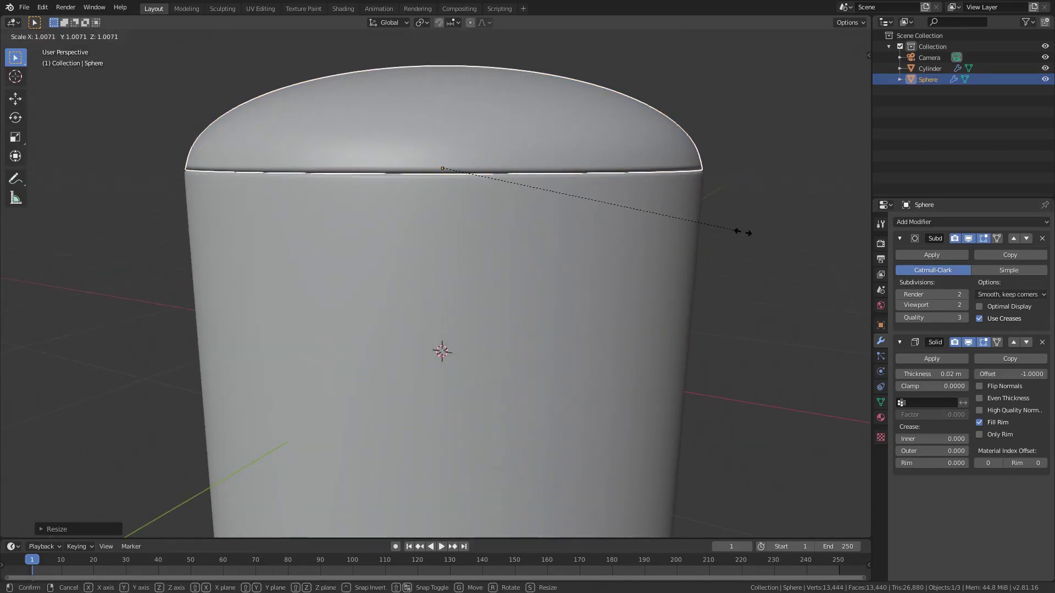
left_click(738, 232)
middle_click_drag(739, 236, 740, 251)
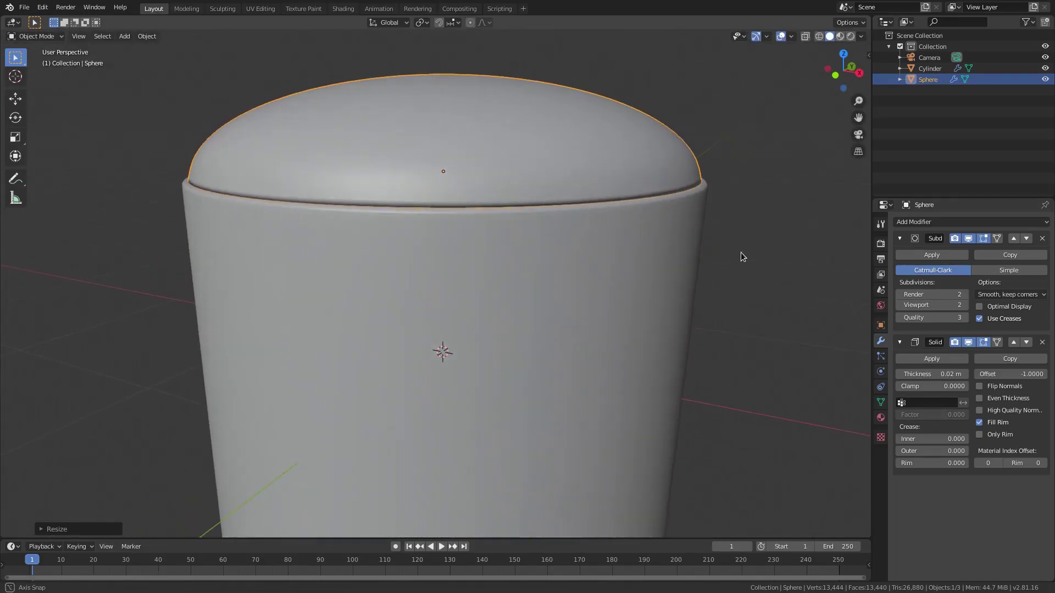
key("g")
key("z")
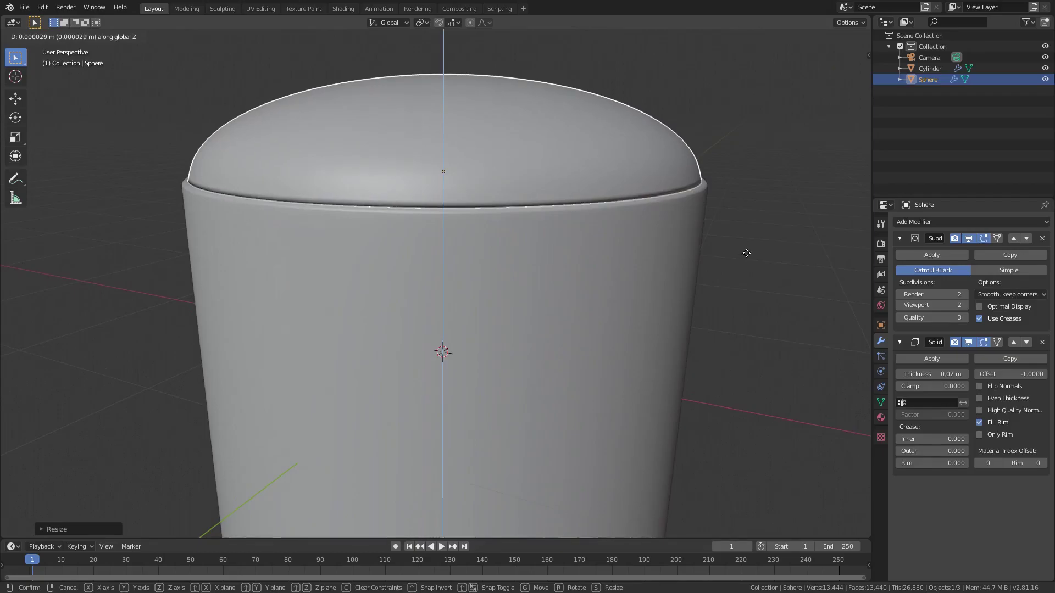
left_click(746, 253)
- Switch the viewport to rendered shading, add a point light and place it above and to the side of the dome
middle_click_drag(662, 306, 681, 291)
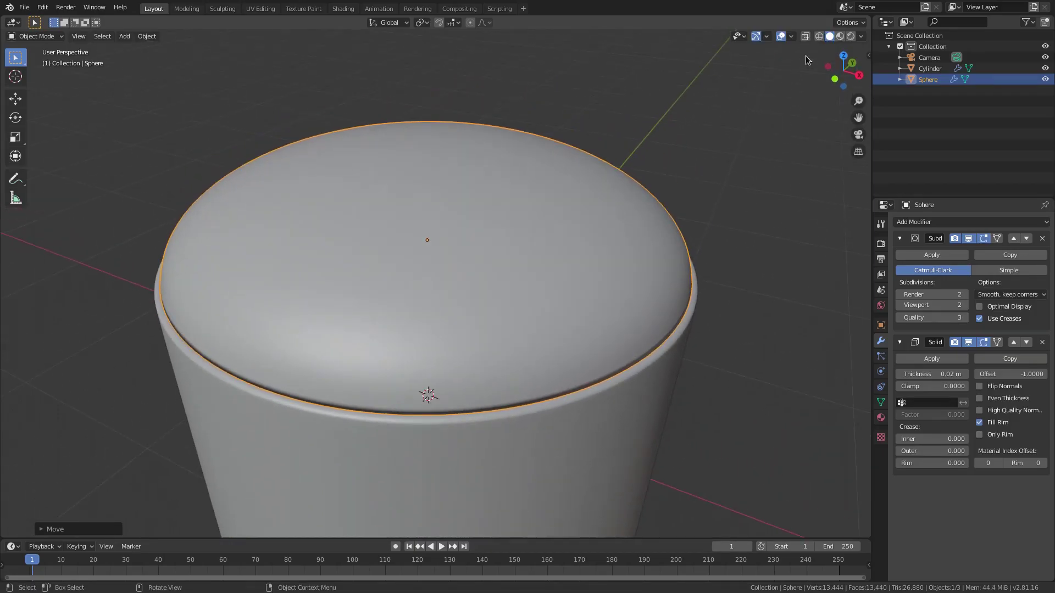
left_click(851, 36)
middle_click_drag(583, 258, 526, 288)
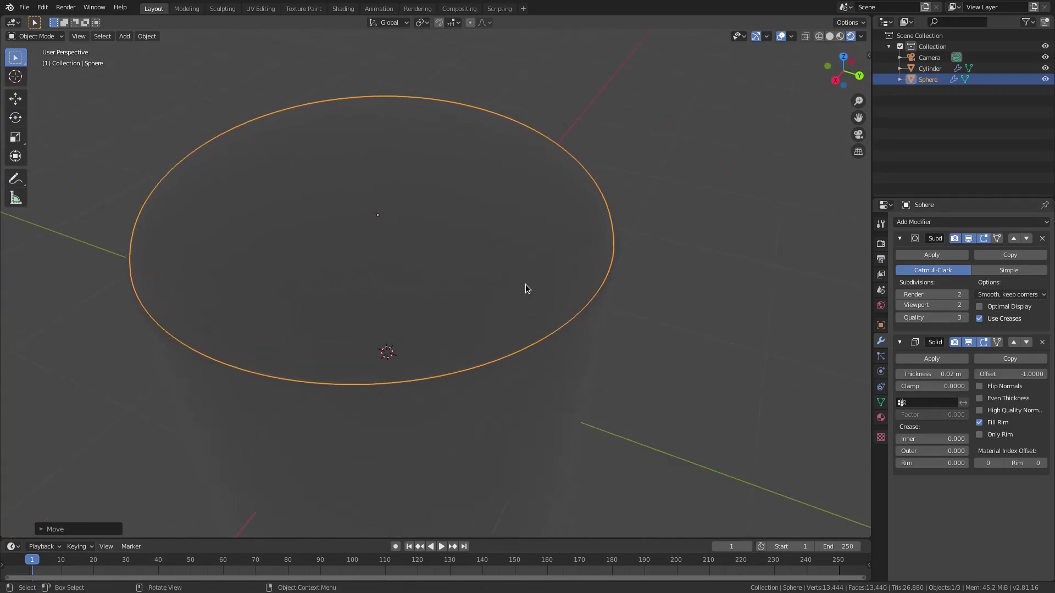
scroll(526, 289, "down", 8)
middle_click_drag(501, 348, 539, 325)
key("shift+a")
mouse_move(511, 299)
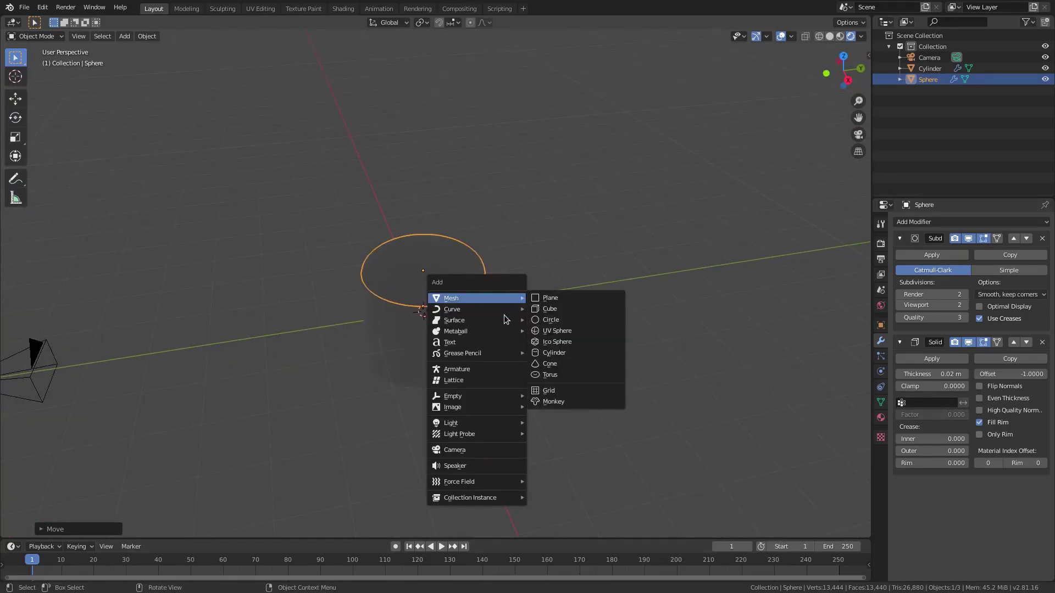
left_click(543, 421)
middle_click_drag(544, 422, 427, 367)
key("g")
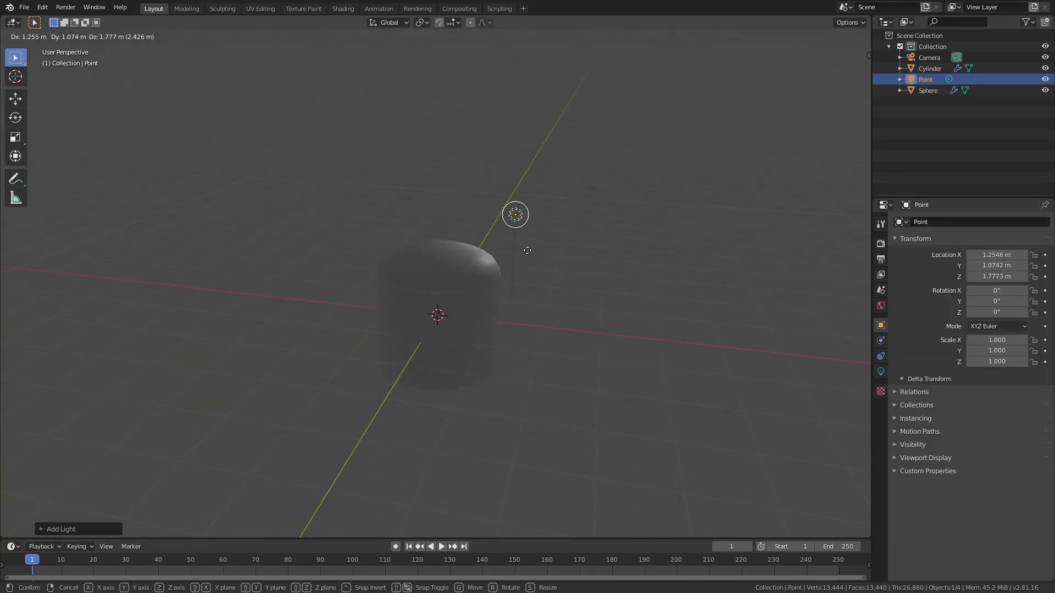
left_click(553, 273)
- Delete the camera from the scene
middle_click_drag(553, 273, 365, 226)
left_click(155, 235)
key("Delete")
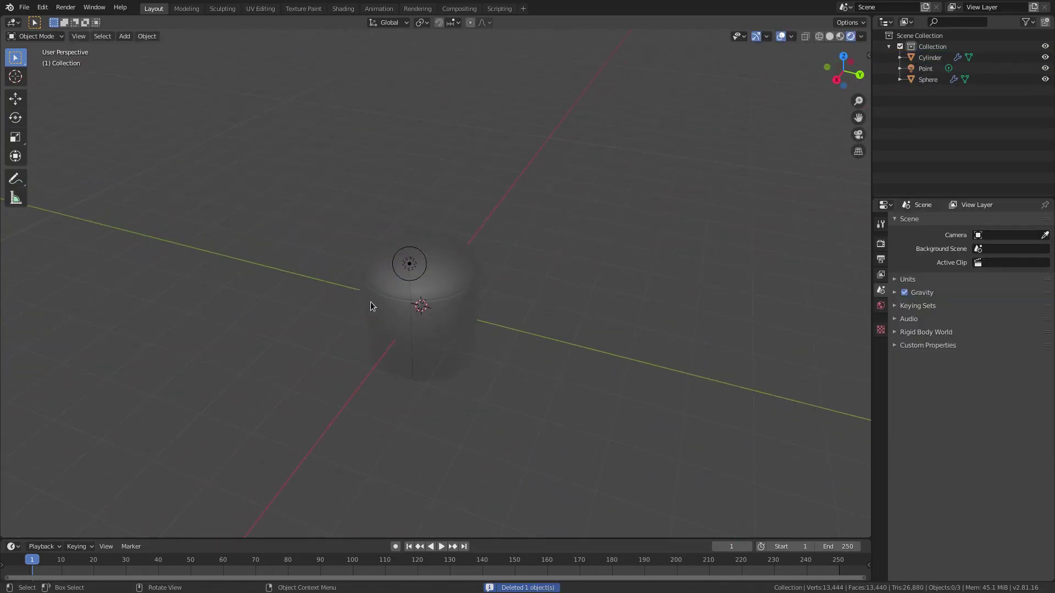
- Assign the existing material named Material to the cylinder and set its base color to black
middle_click_drag(370, 304, 503, 341)
scroll(525, 273, "up", 4)
left_click(492, 307)
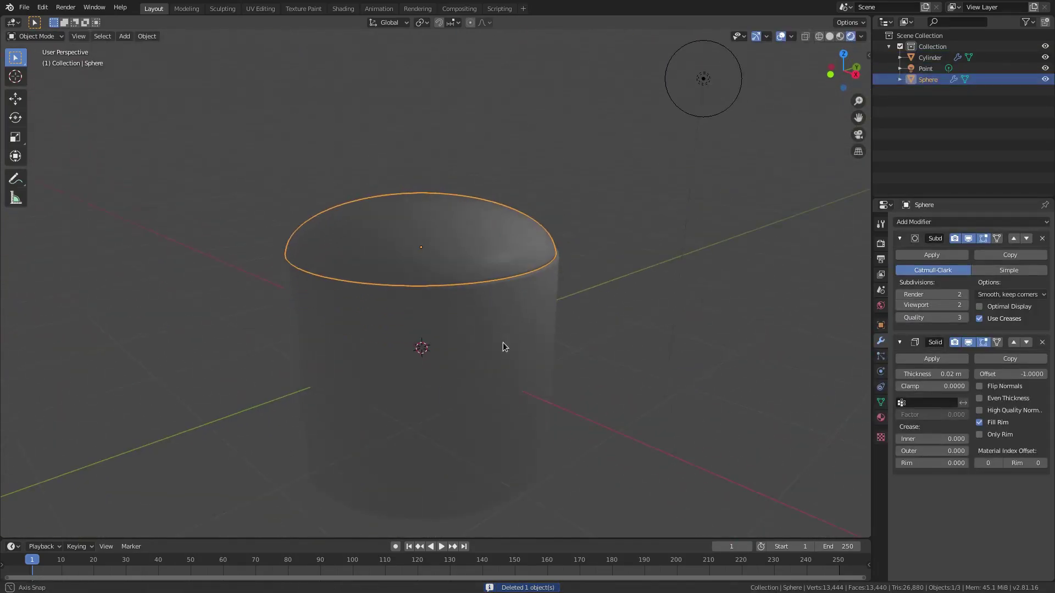
left_click(508, 379)
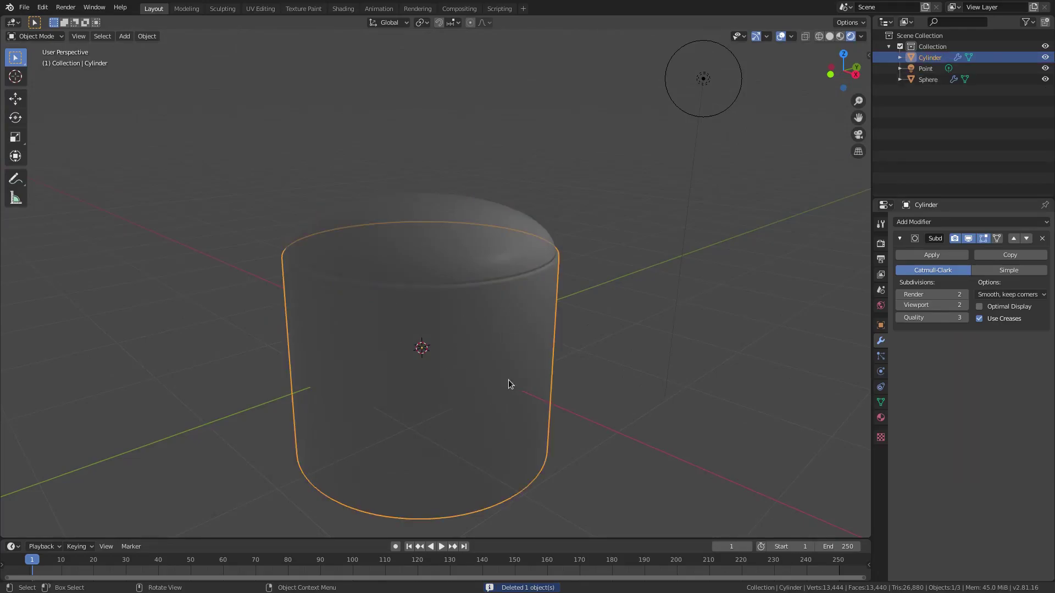
left_click(881, 418)
left_click(900, 268)
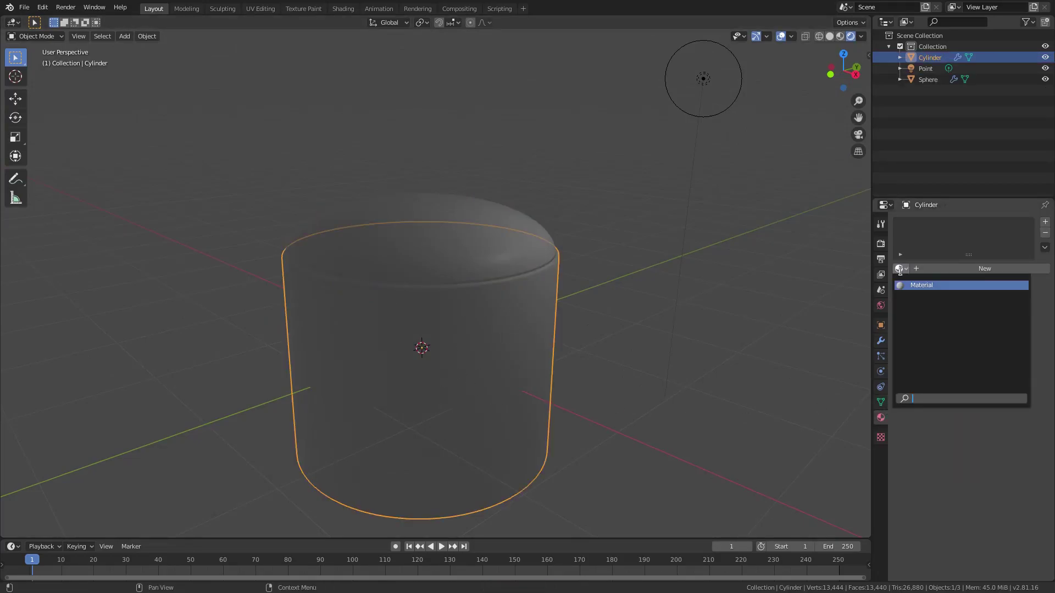
left_click(932, 286)
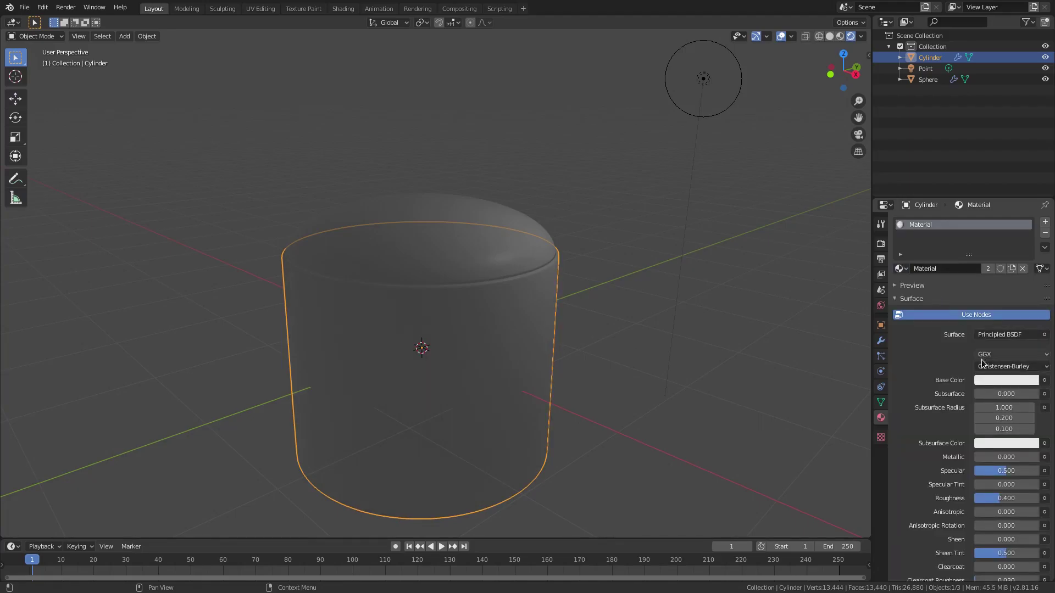
left_click(1006, 380)
left_click(1031, 302)
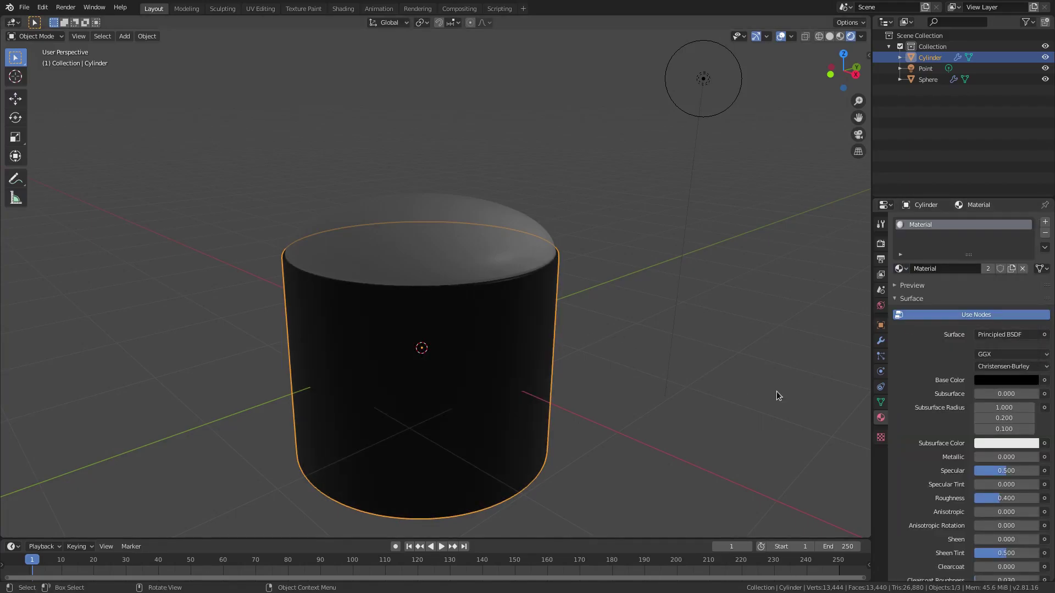
- Set the cylinder material's specular to 1.000 and roughness to about 0.092
middle_click_drag(776, 392, 824, 401)
mouse_move(1006, 471)
left_mouse_down()
mouse_move(1038, 471)
mouse_move(986, 498)
left_mouse_up()
middle_click_drag(546, 394, 526, 342)
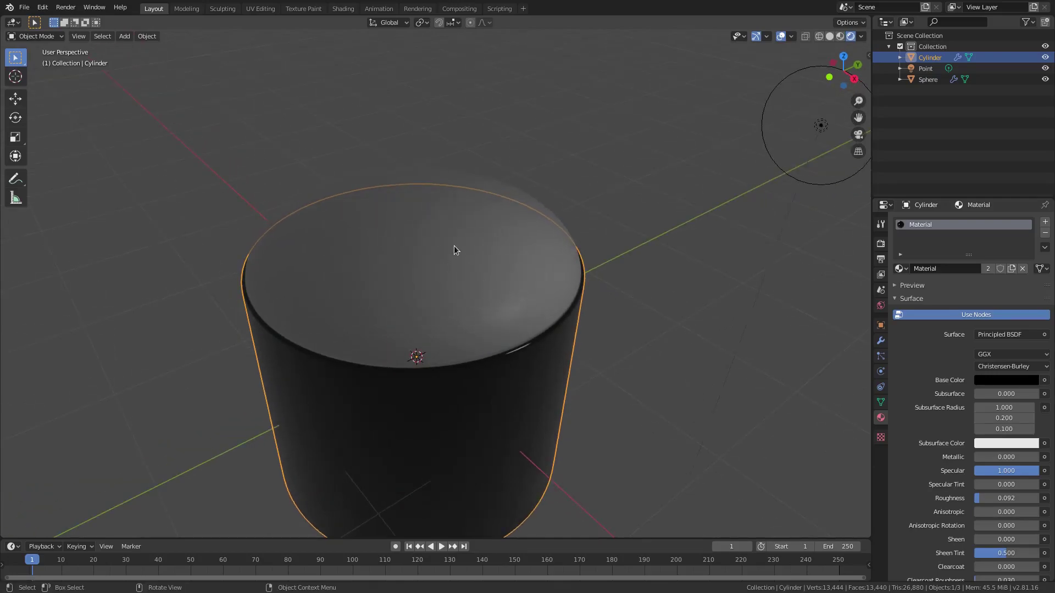
- Rename the dome object to "lens" and the cylinder object to "lens body"
left_click(477, 240)
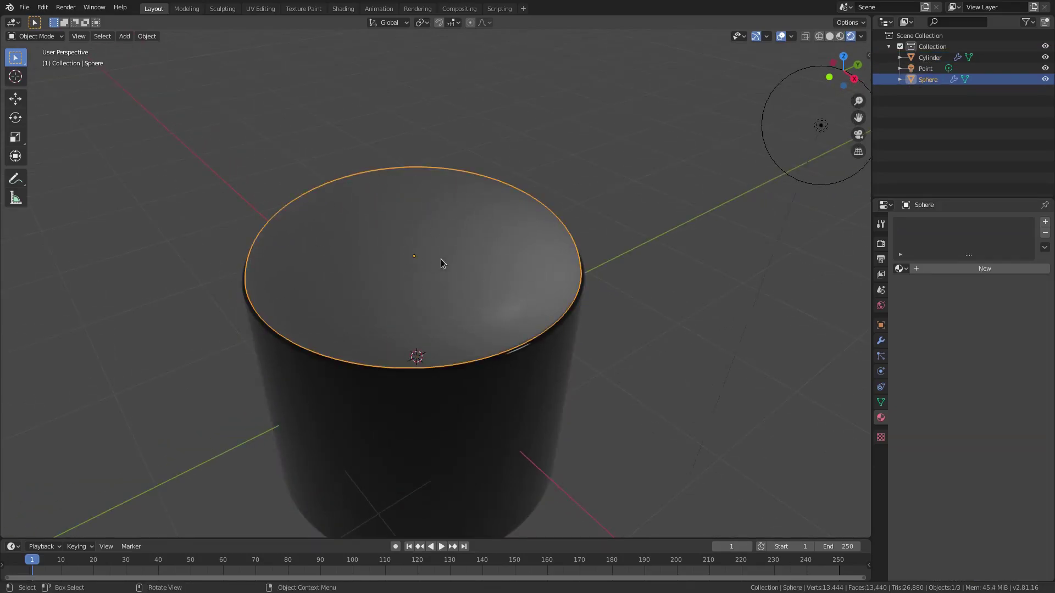
middle_click_drag(451, 280, 460, 276)
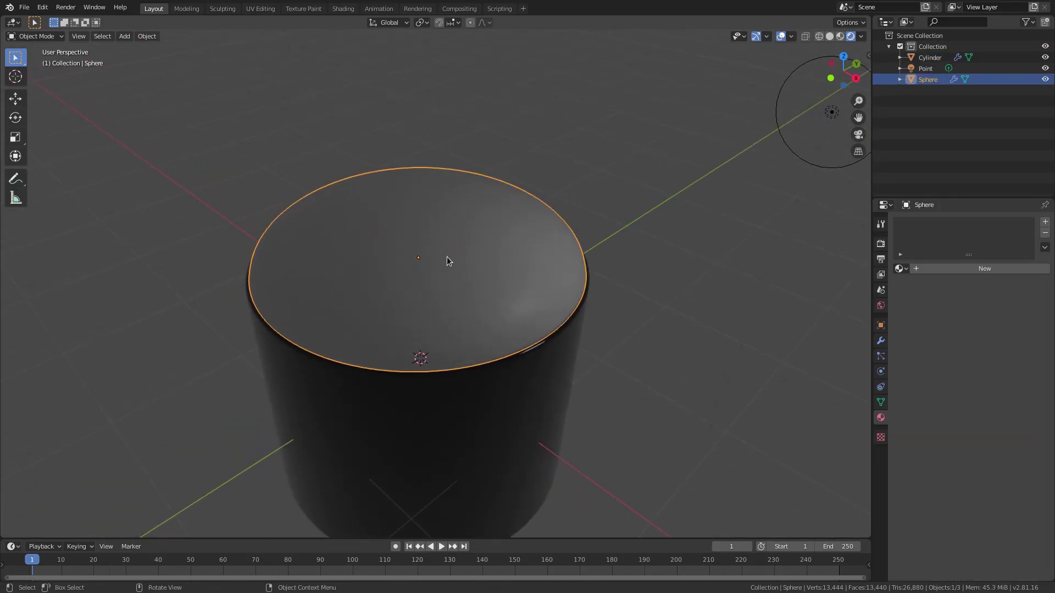
double_click(933, 79)
type("lens")
key("Return")
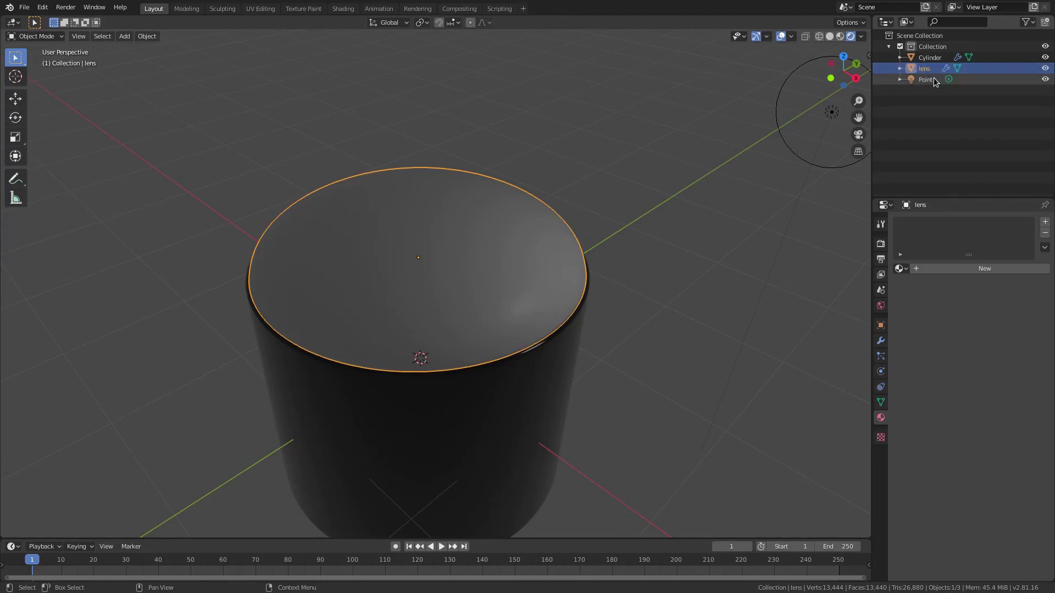
double_click(934, 58)
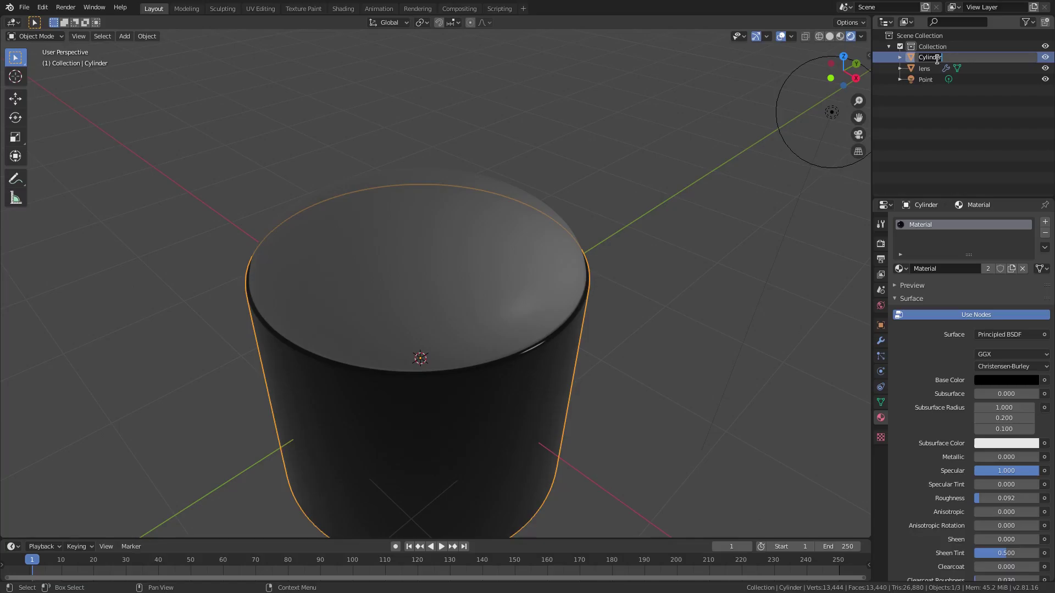
type("lens body")
key("Return")
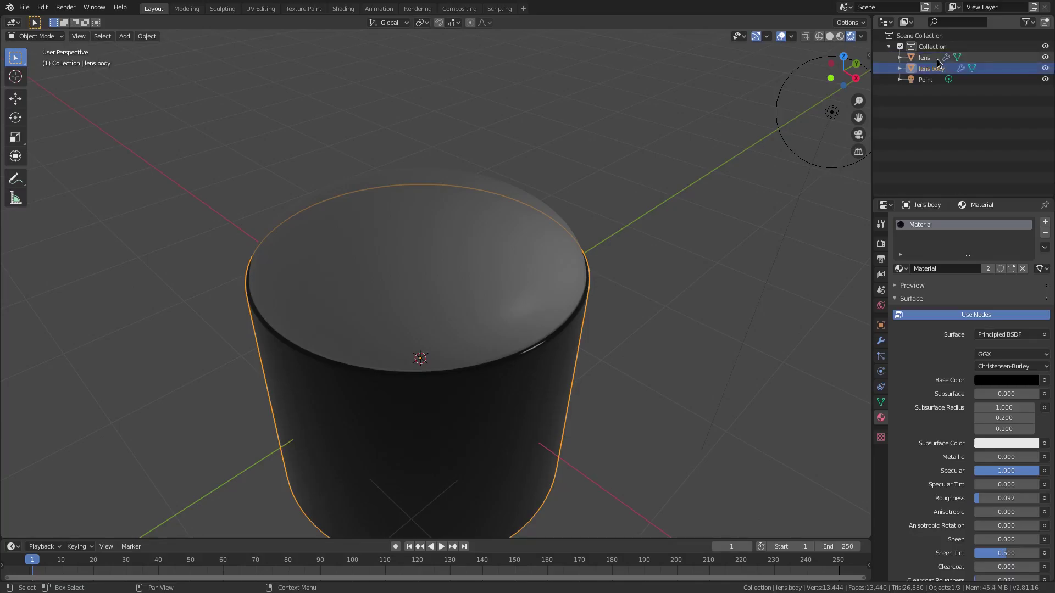
- Create a new material on the lens with specular 1.000 and roughness about 0.075
middle_click_drag(669, 297, 666, 230)
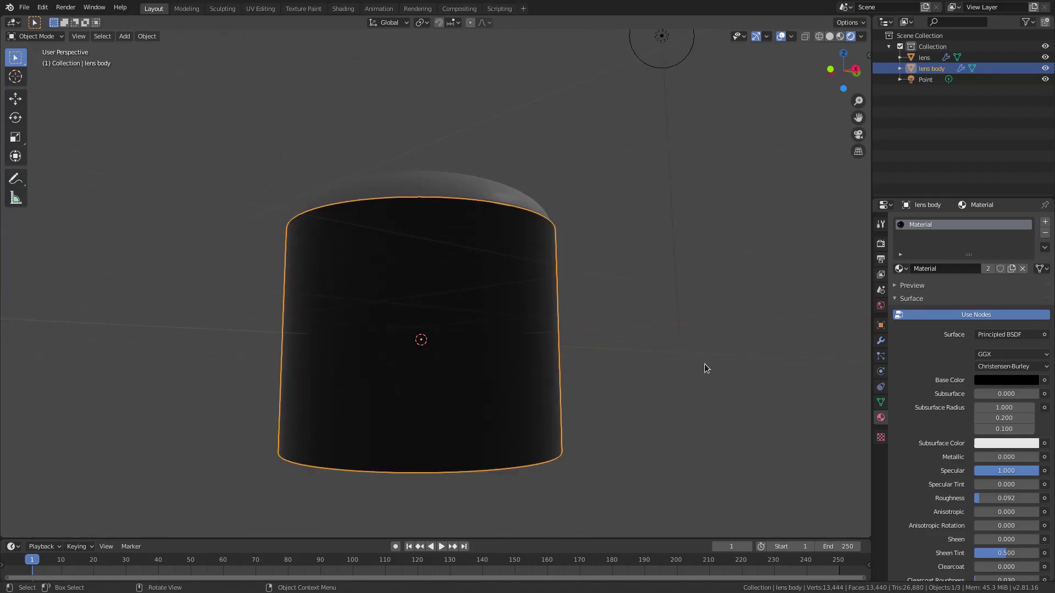
middle_click_drag(704, 364, 711, 388)
left_click(417, 245)
middle_click_drag(417, 245, 540, 224)
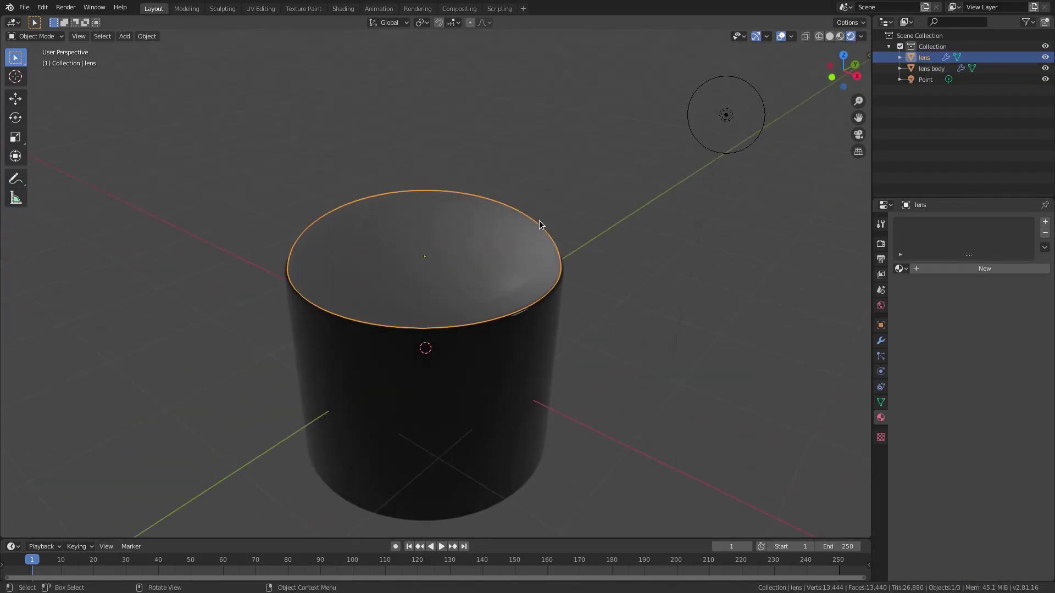
middle_click_drag(400, 234, 427, 252)
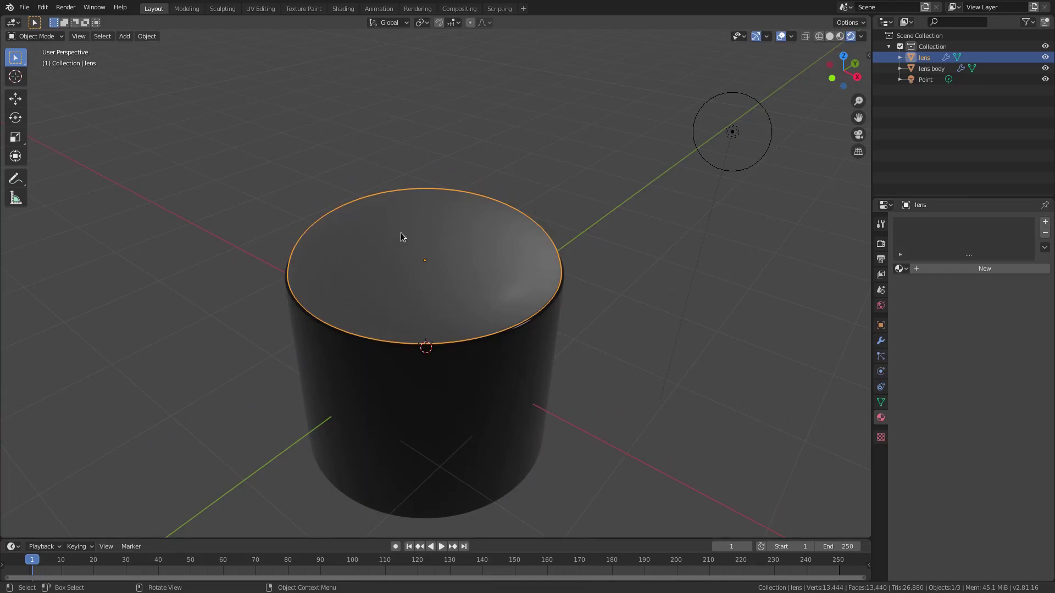
left_click(971, 267)
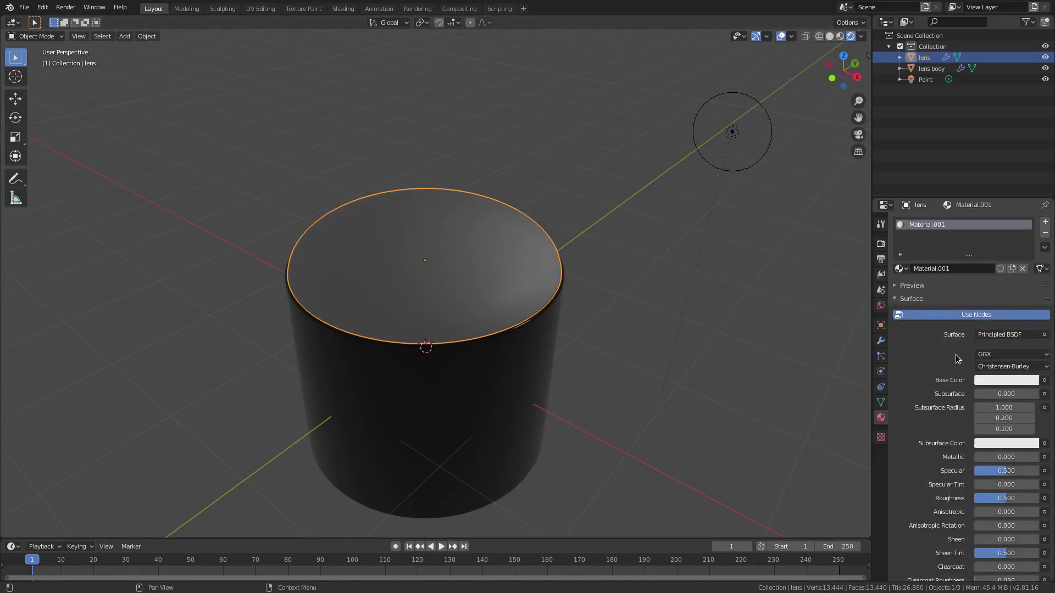
scroll(956, 368, "down", 4)
scroll(956, 372, "down", 1)
left_click_drag(1001, 361, 999, 389)
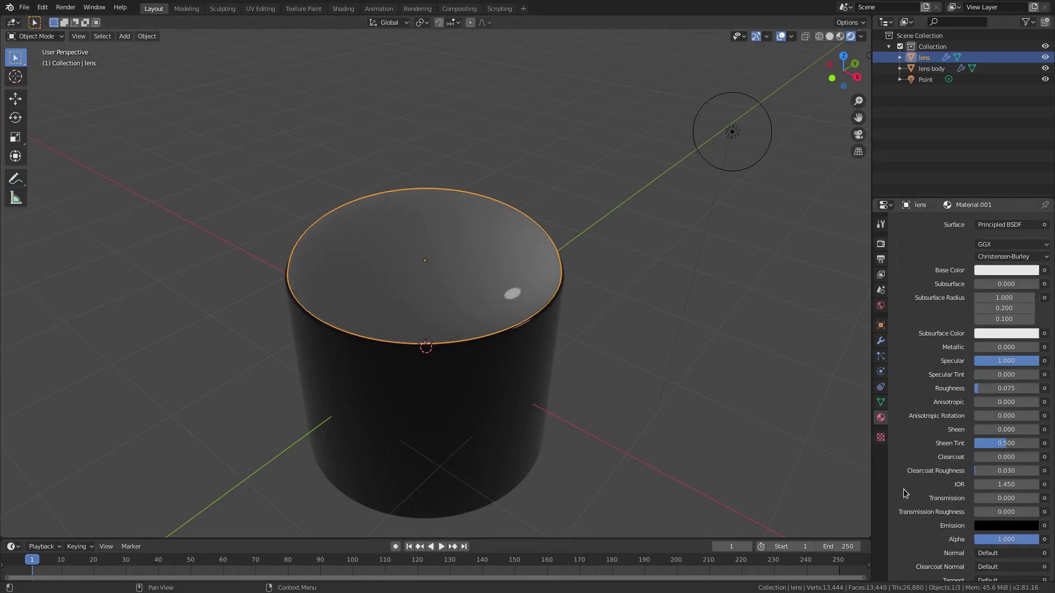
- Enable screen space refraction on the lens material, and screen space reflections with refraction in the Eevee render settings
scroll(906, 491, "down", 8)
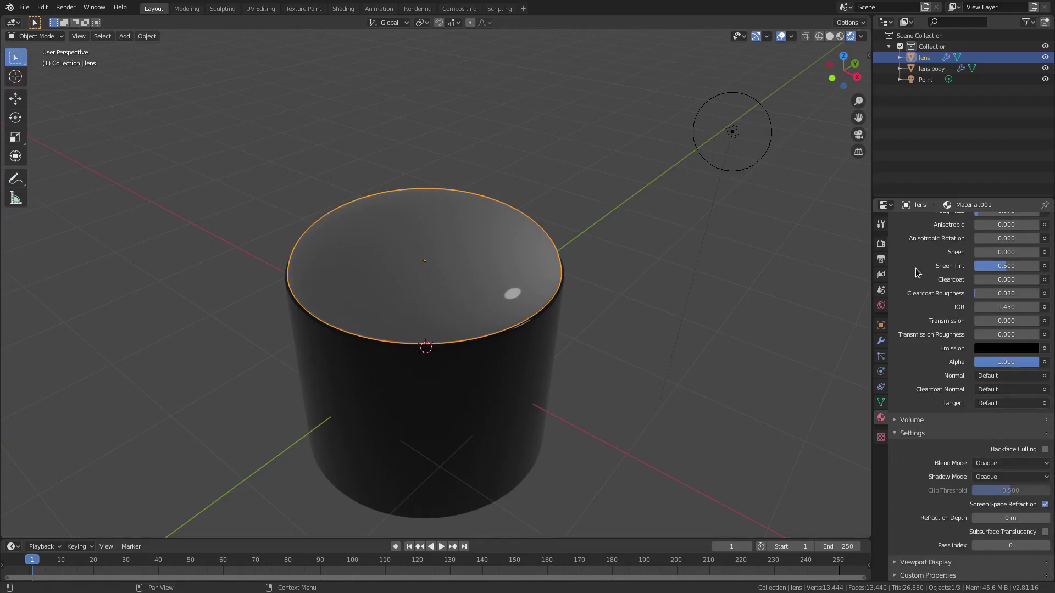
left_click(882, 245)
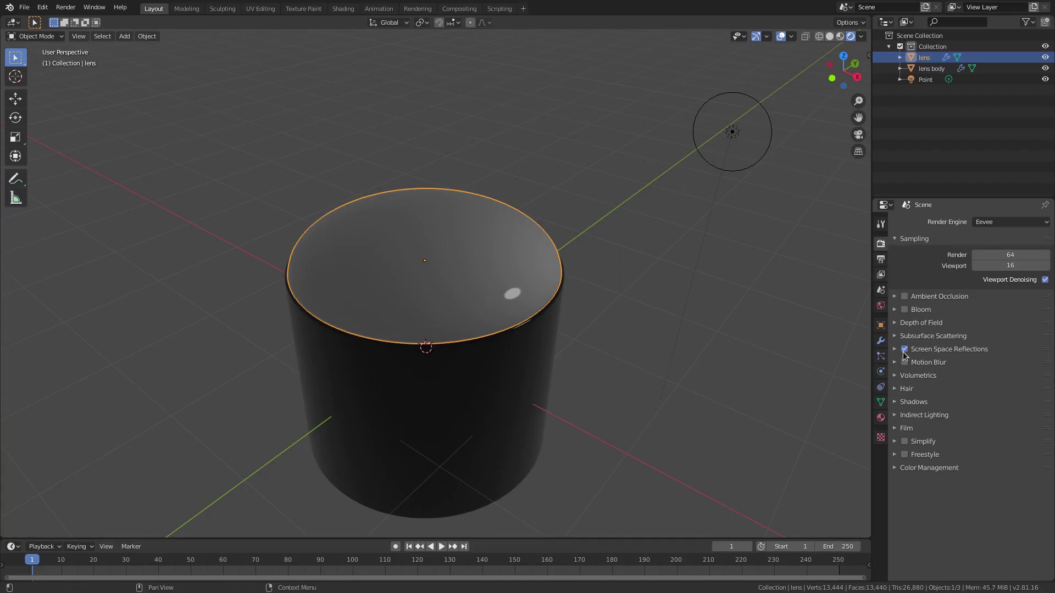
left_click(894, 350)
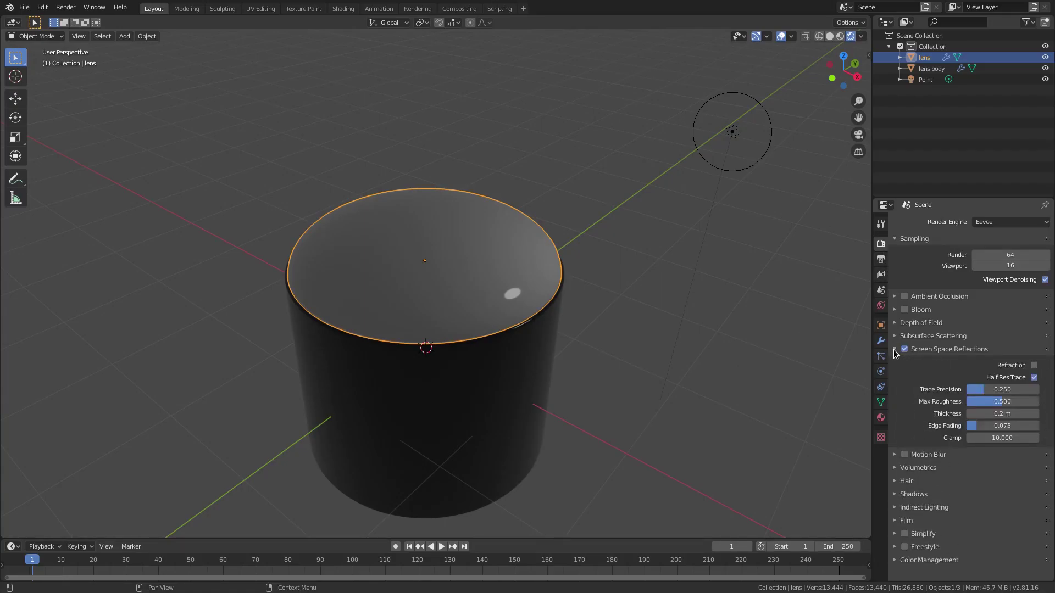
left_click(1034, 366)
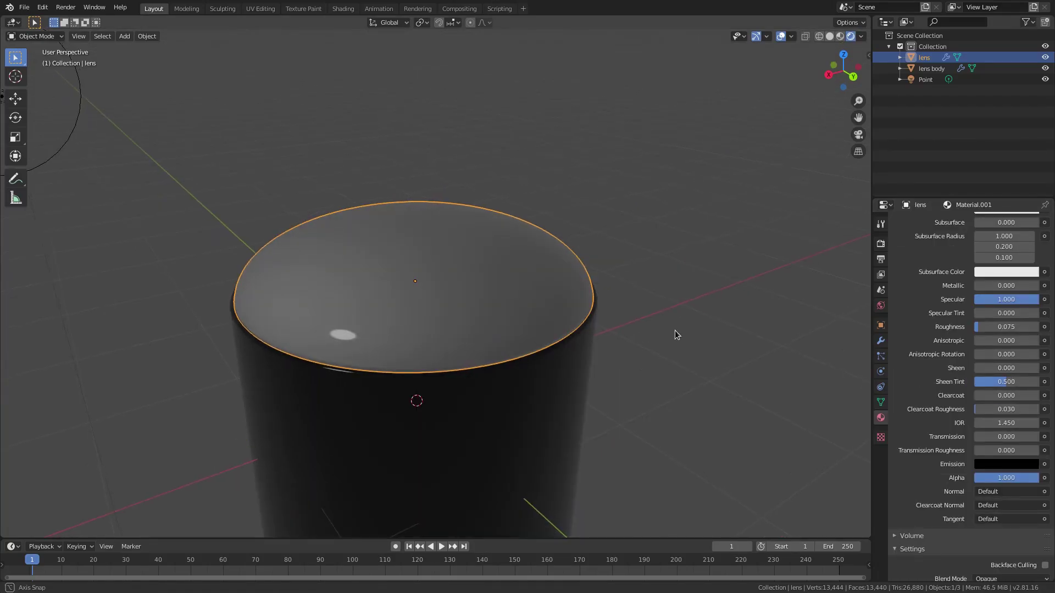
- Set the lens material's transmission to 1.000
middle_click_drag(675, 331, 696, 364)
left_click_drag(989, 436, 1038, 437)
middle_click_drag(573, 419, 584, 344)
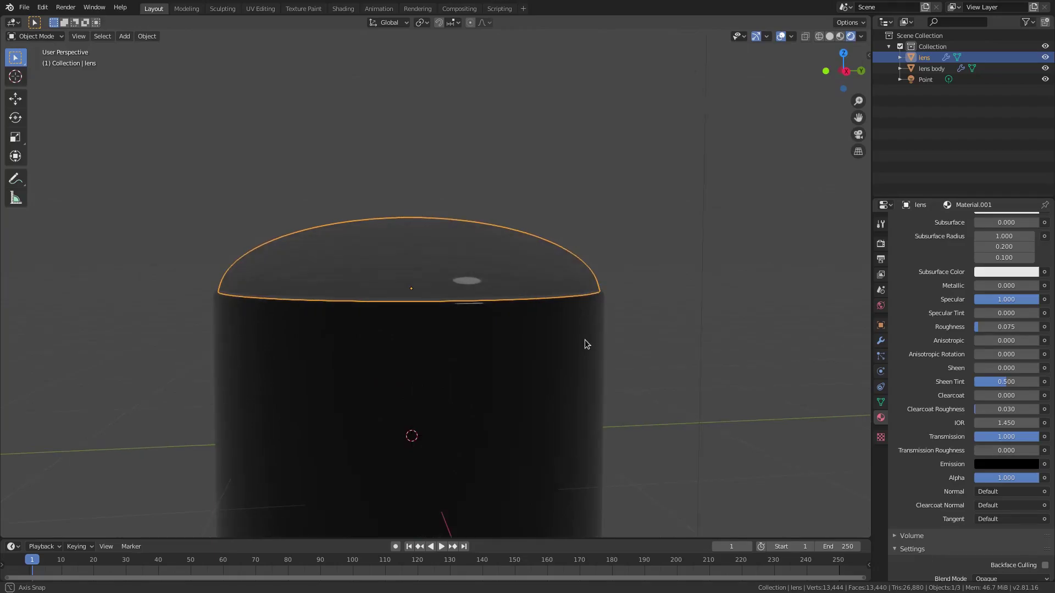
middle_click_drag(446, 323, 567, 302)
- Enable subsurface translucency for the lens material and rescale the lens
scroll(1001, 511, "down", 5)
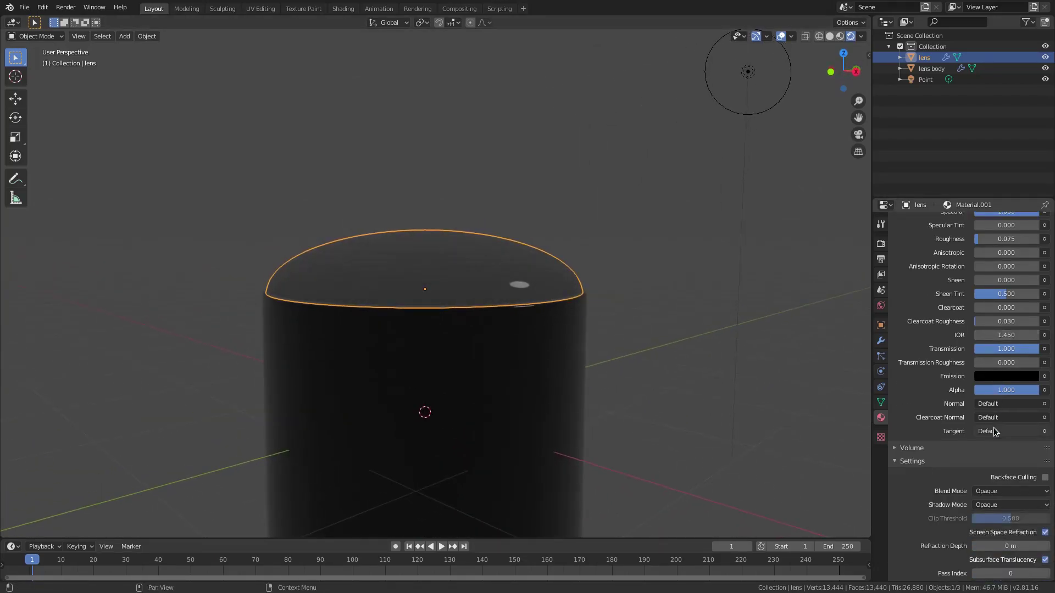
mouse_move(1001, 518)
left_mouse_down()
mouse_move(1017, 518)
mouse_move(983, 518)
left_mouse_up()
key("s")
left_click(509, 330)
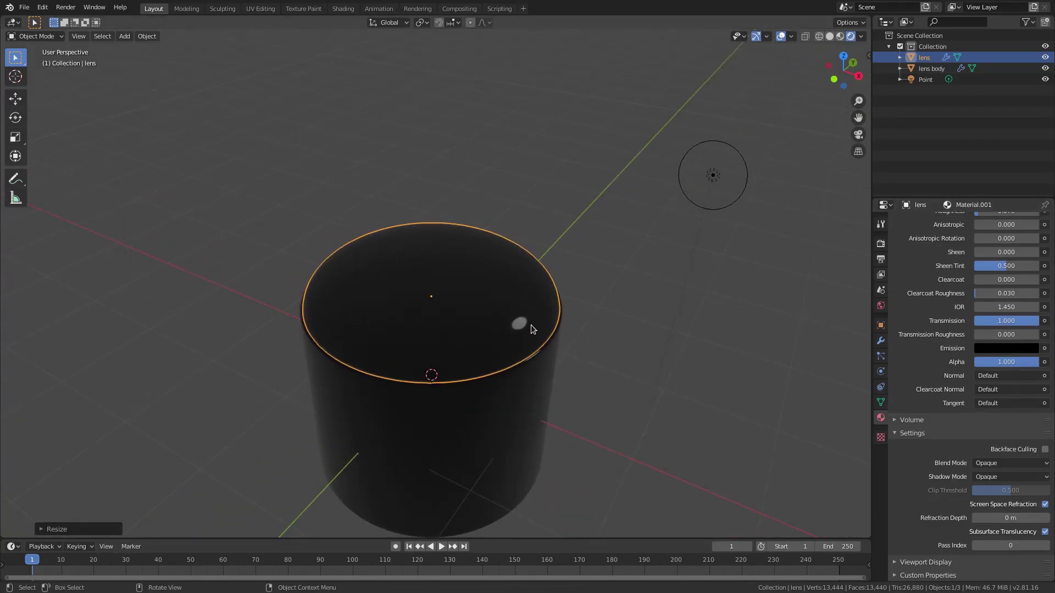
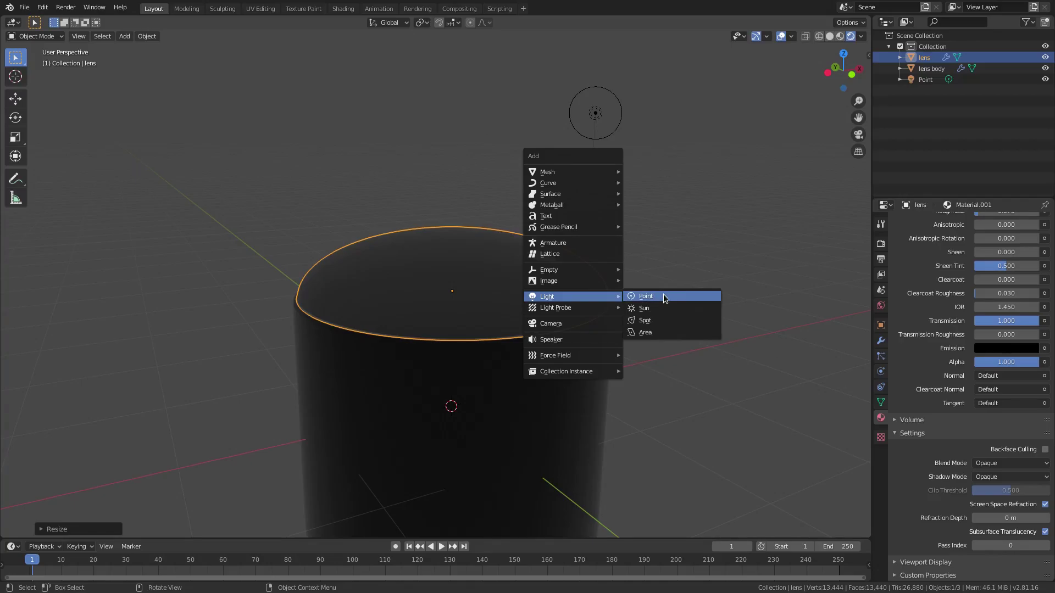
- Add a second point light and move it up about 1.12 m along Z, inside the dome
left_click(663, 298)
scroll(637, 362, "down", 1)
key("g")
key("z")
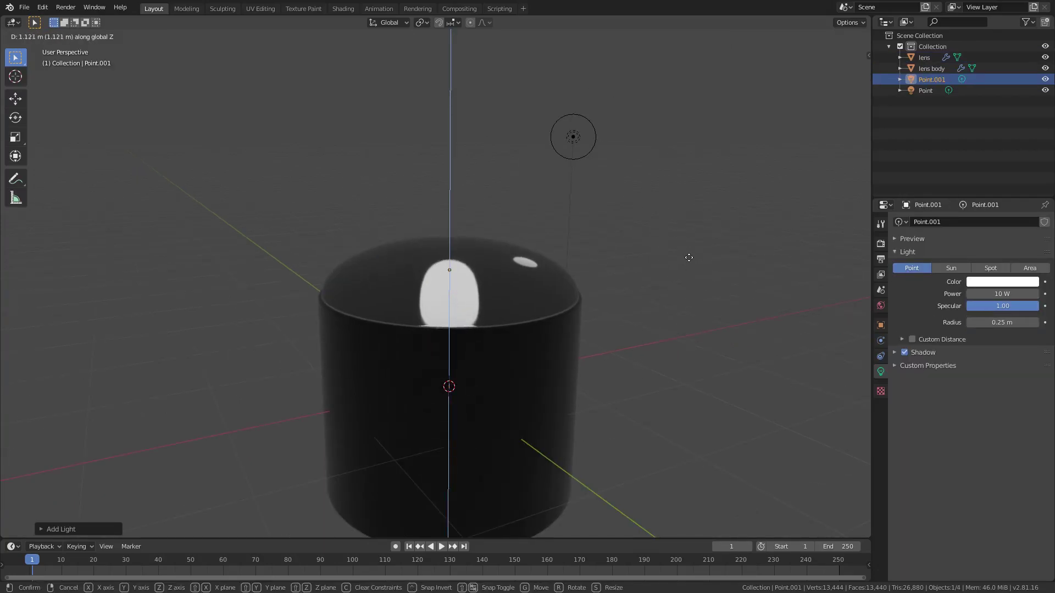
left_click(689, 257)
- From the front orthographic view, raise the new point light about 0.035 m further along Z
key("KP_1")
key("KP_5")
scroll(472, 256, "up", 3)
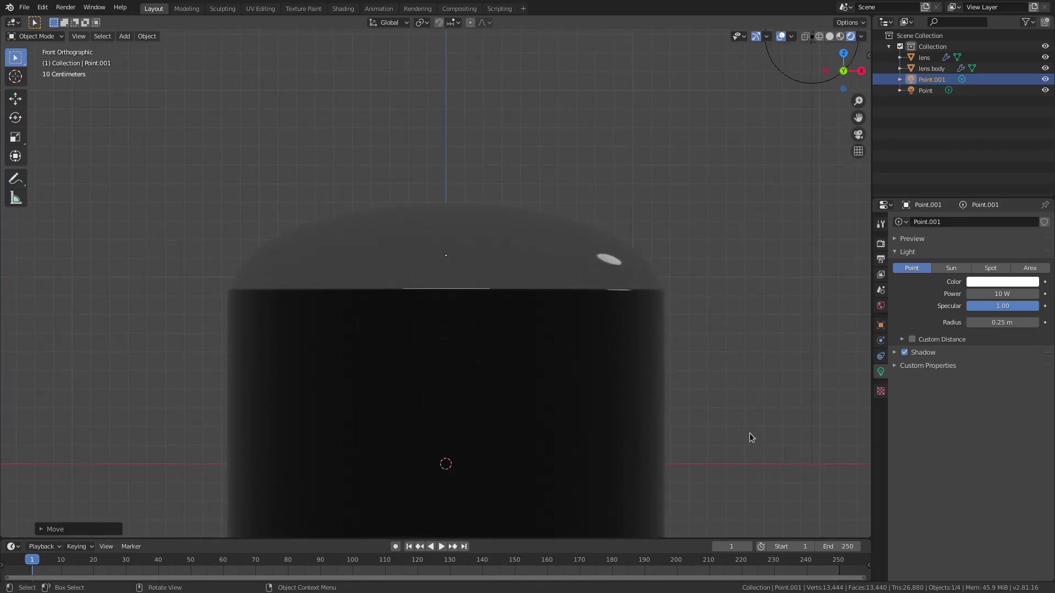
key("g")
key("z")
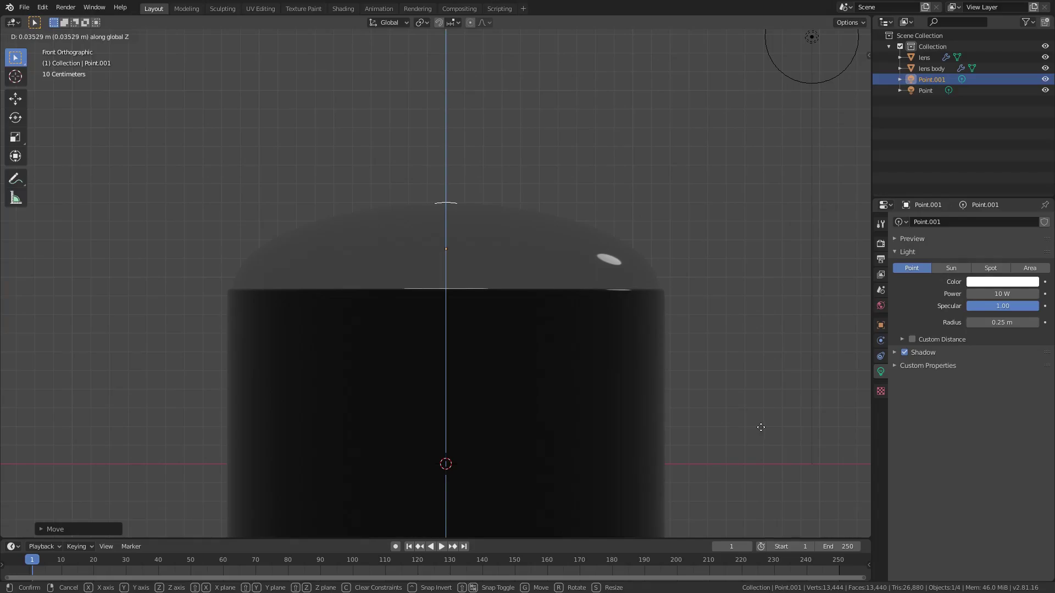
left_click(761, 427)
- Set the radius of the point light inside the dome to 3 m
middle_click_drag(589, 289, 758, 384)
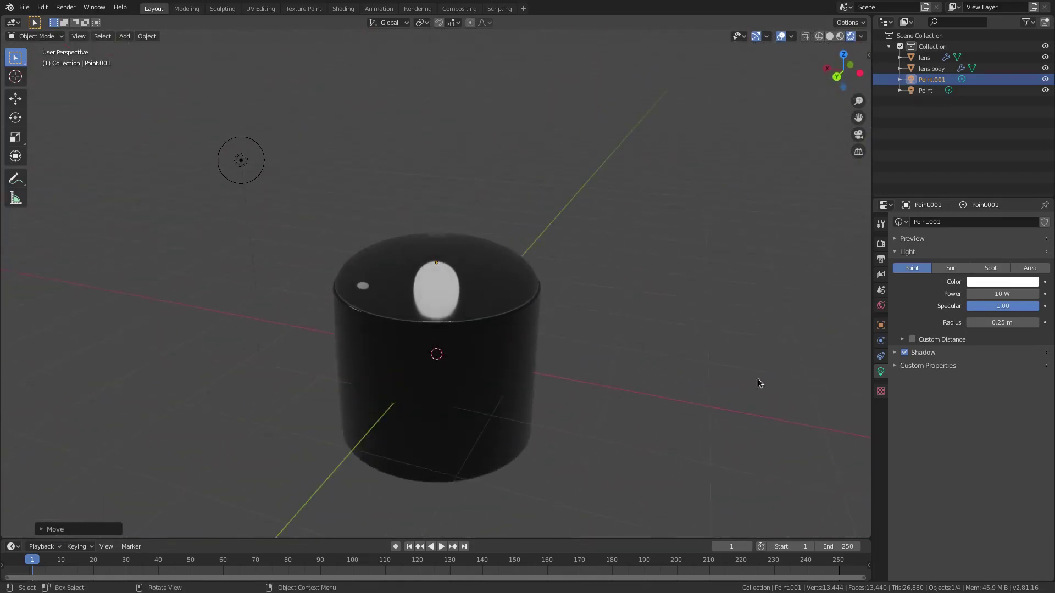
scroll(758, 384, "up", 3)
middle_click_drag(692, 384, 582, 391)
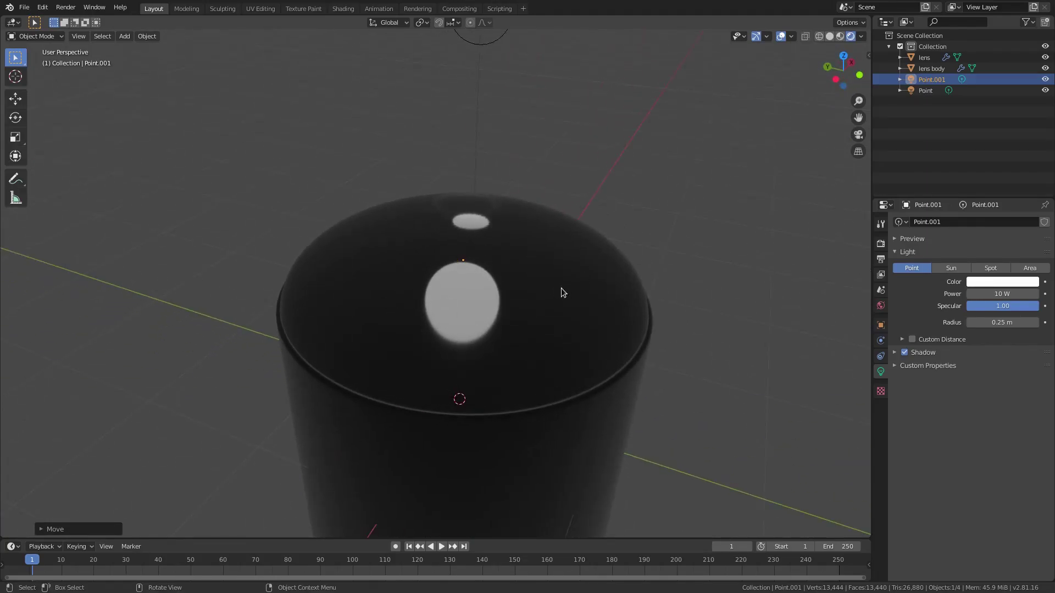
mouse_move(1002, 322)
left_mouse_down()
mouse_move(1027, 323)
mouse_move(983, 322)
left_mouse_up()
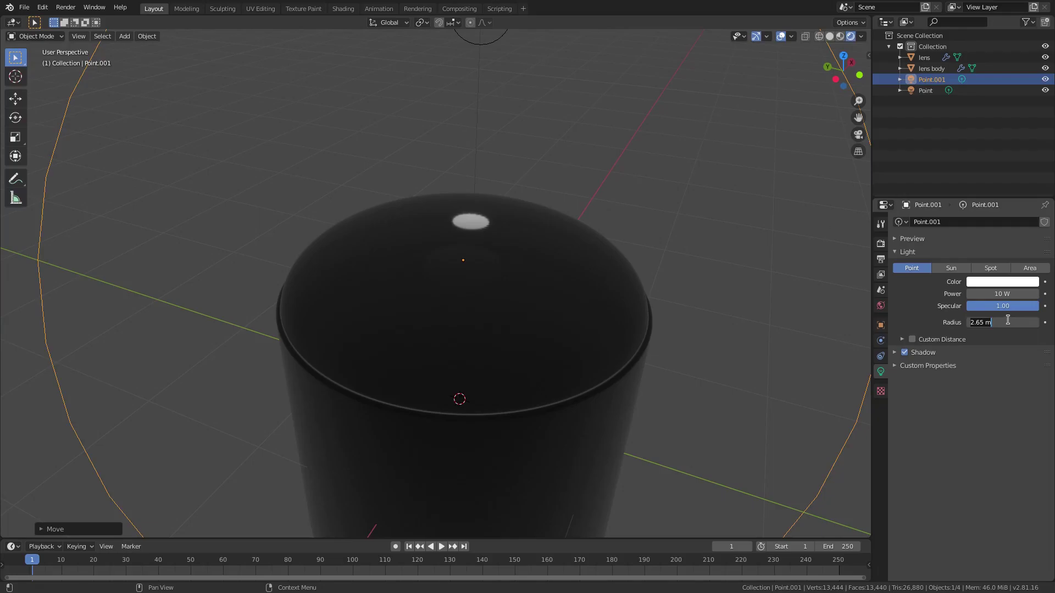
type("3")
key("Return")
- Disable shadows for the point light inside the dome and set its power to 50 W
scroll(512, 349, "down", 5)
middle_click_drag(513, 349, 845, 334)
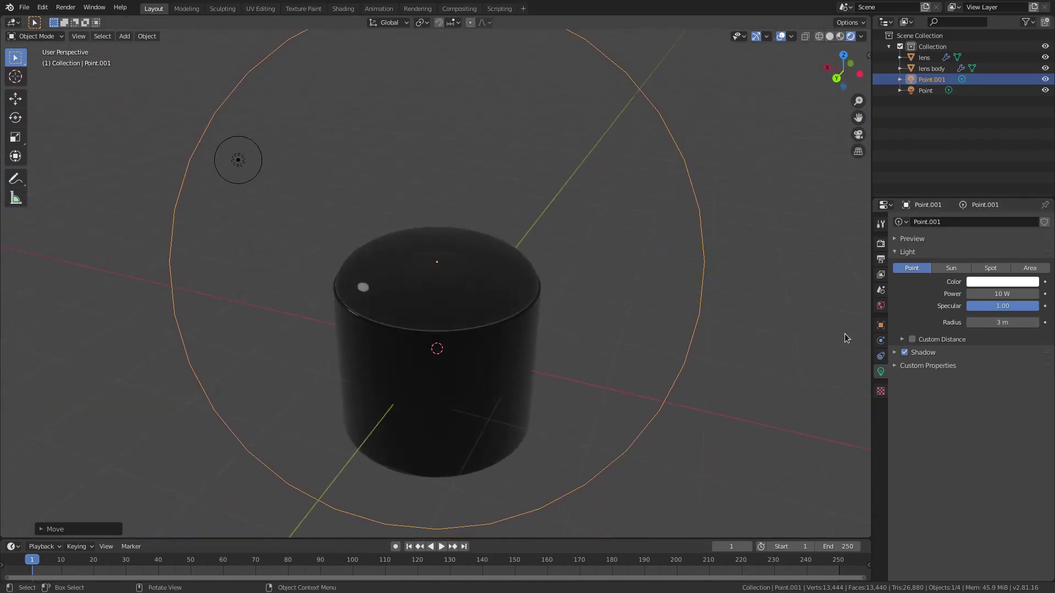
left_click(905, 352)
scroll(565, 341, "up", 2)
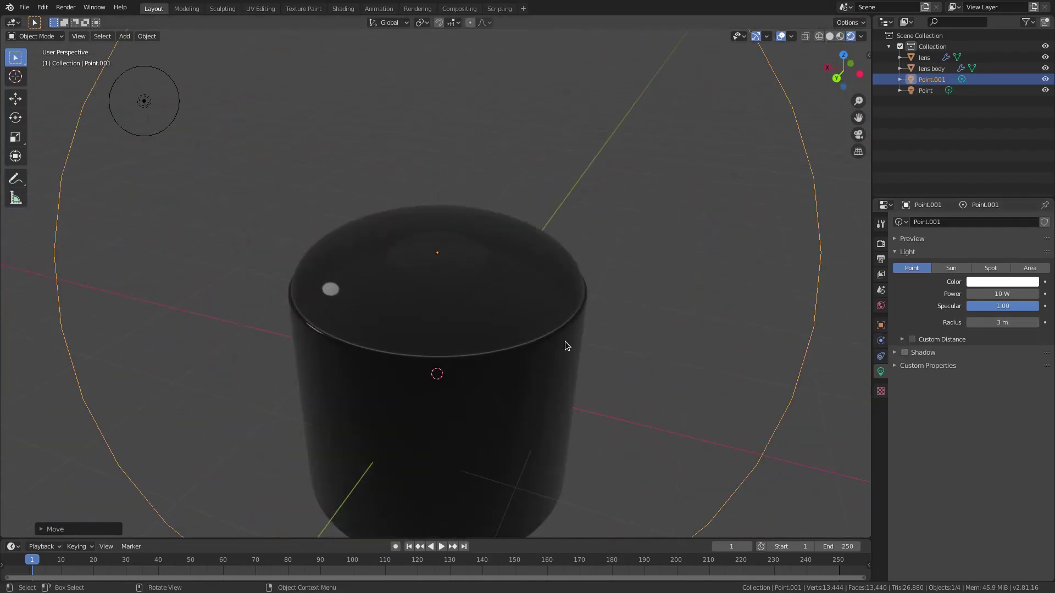
left_click(1005, 294)
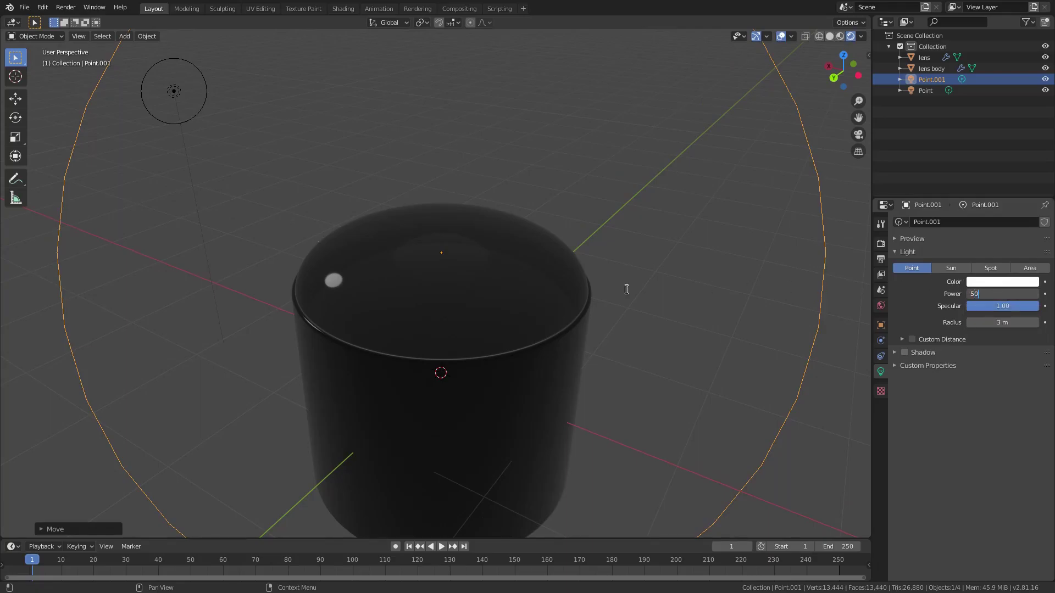
key("Return")
- Change the color of the point light inside the dome to red
middle_click_drag(495, 334, 738, 332)
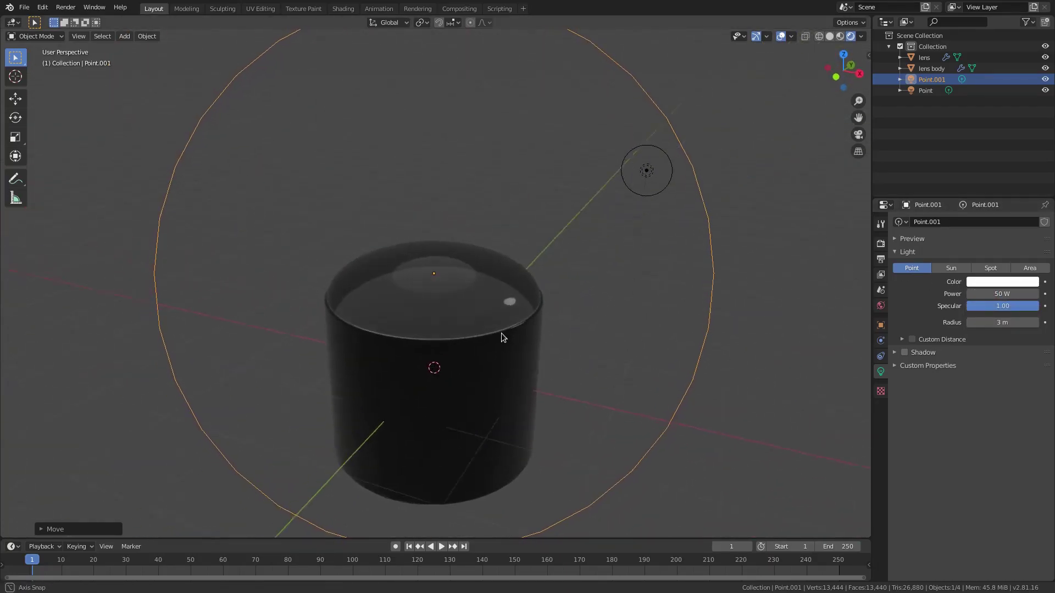
scroll(500, 334, "up", 1)
middle_click_drag(500, 334, 527, 351)
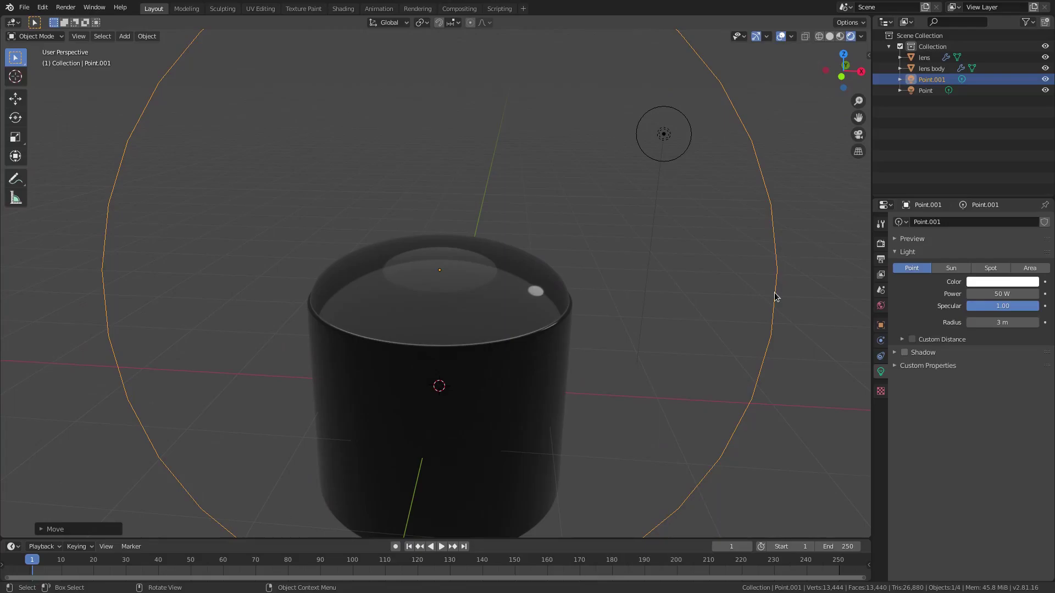
left_click(998, 283)
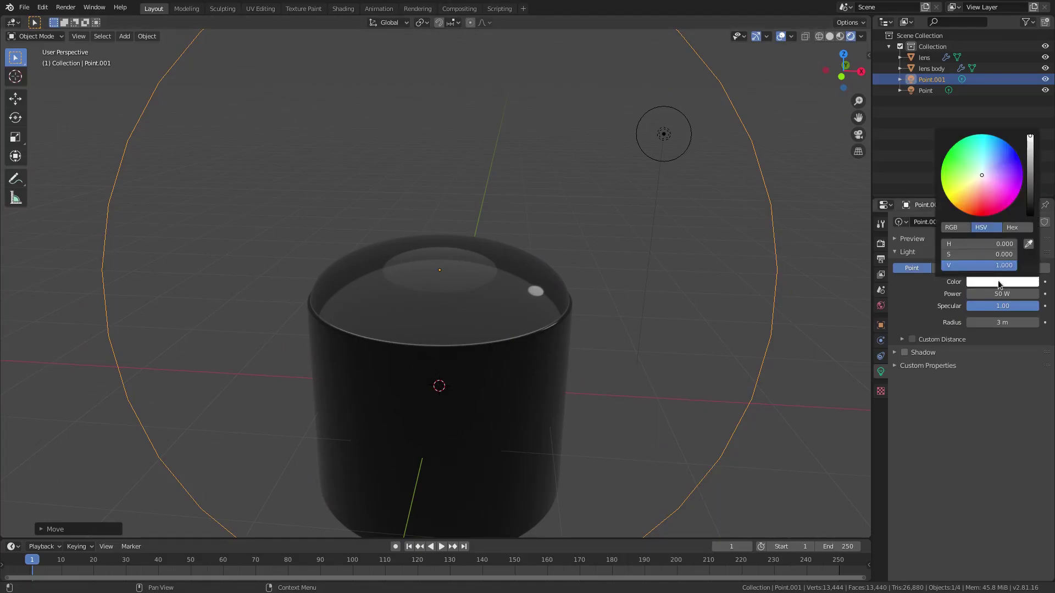
left_click(982, 210)
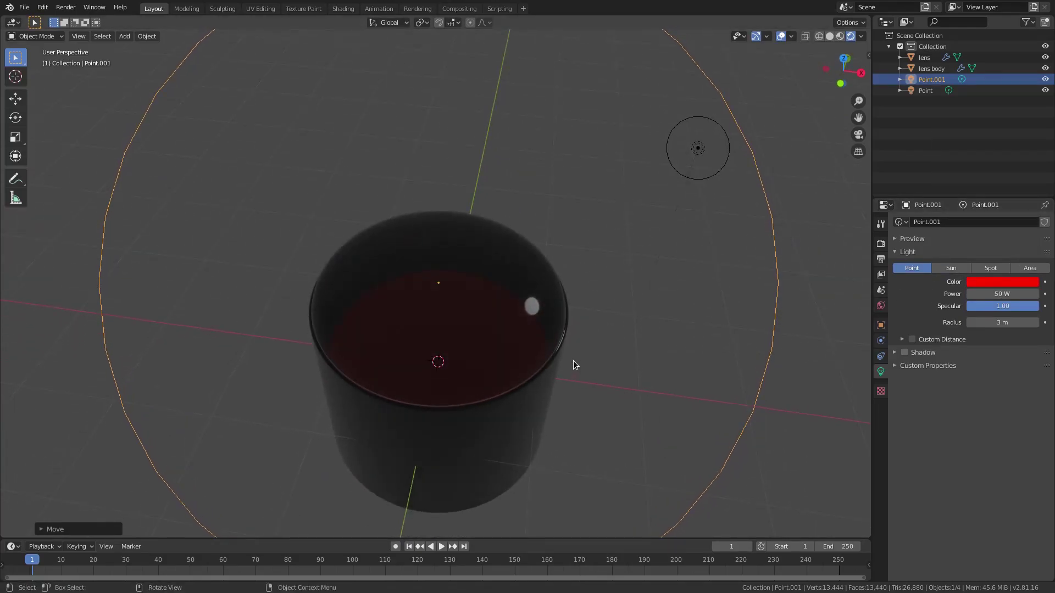
- From the top view, move the red point light about 0.586 m along negative X from the dome's center
key("KP_7")
scroll(576, 355, "up", 3)
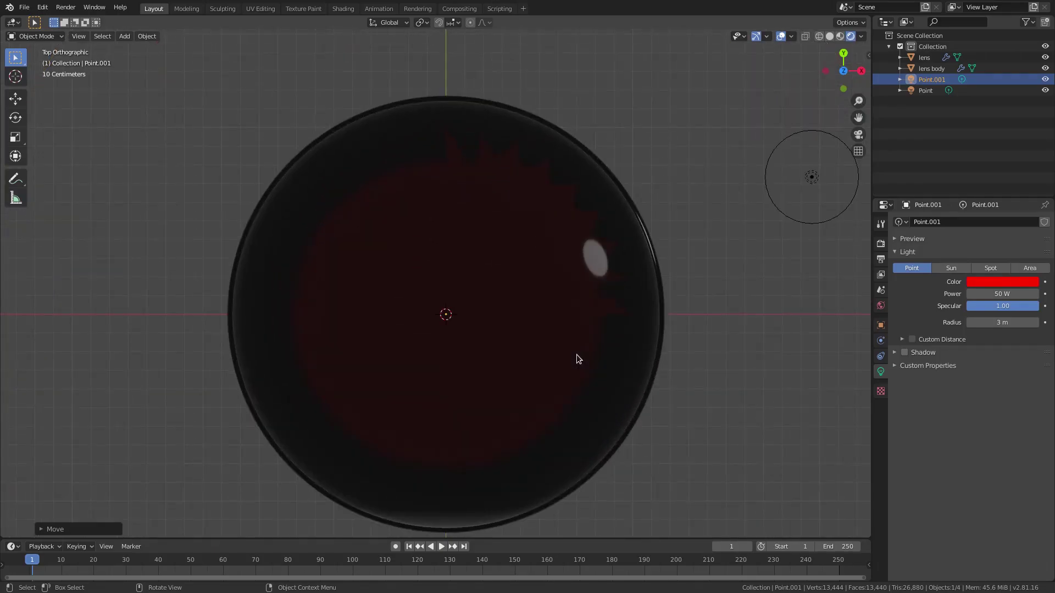
scroll(576, 354, "down", 1)
key("g")
key("x")
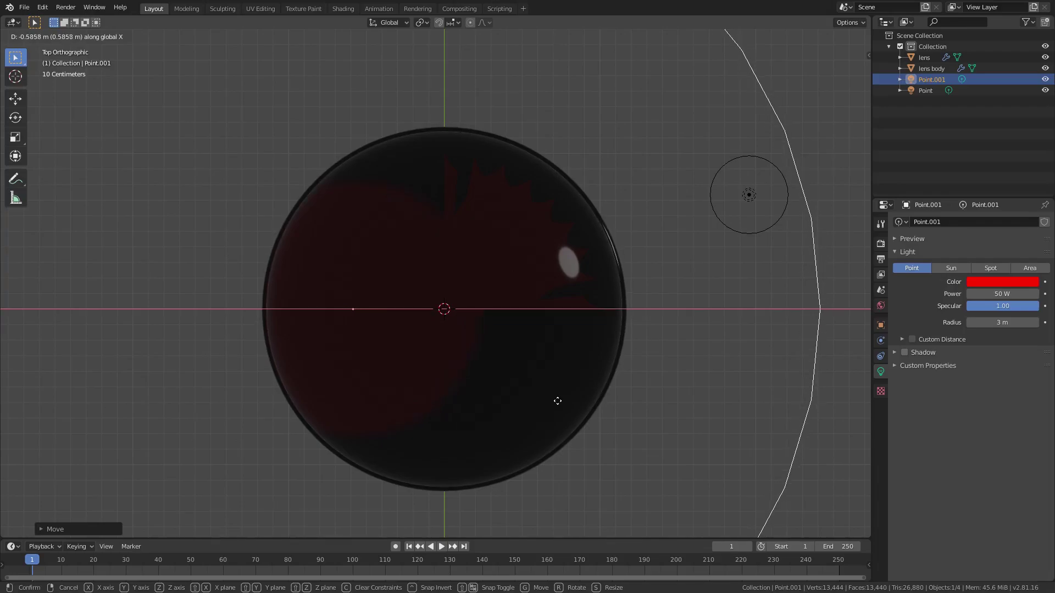
left_click(558, 401)
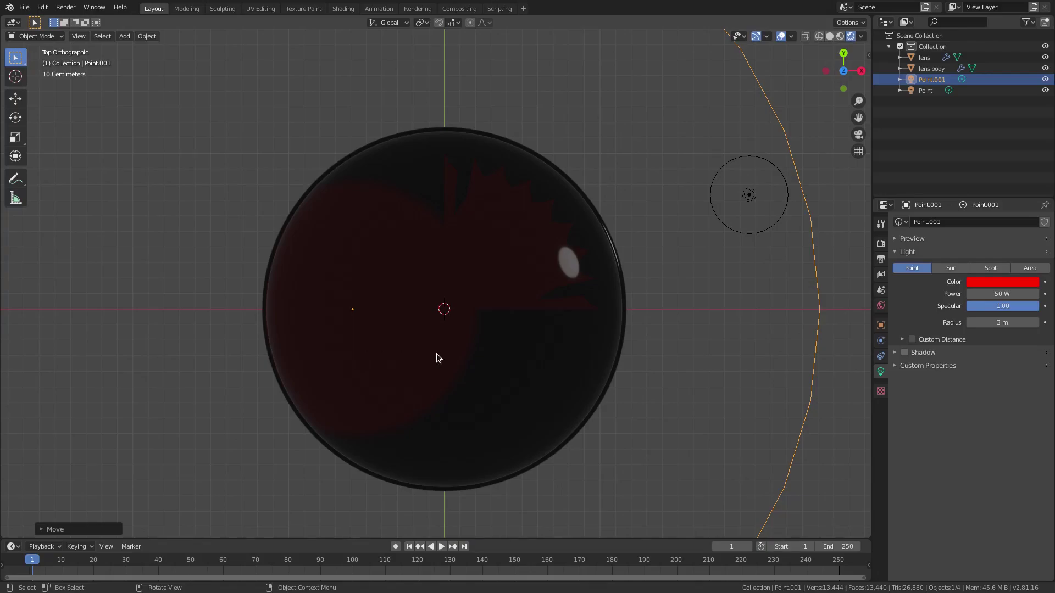
- Duplicate the red point light about 0.59 m along positive X to the dome's center and make the copy bright green (hue 0.267)
key("shift+d")
key("x")
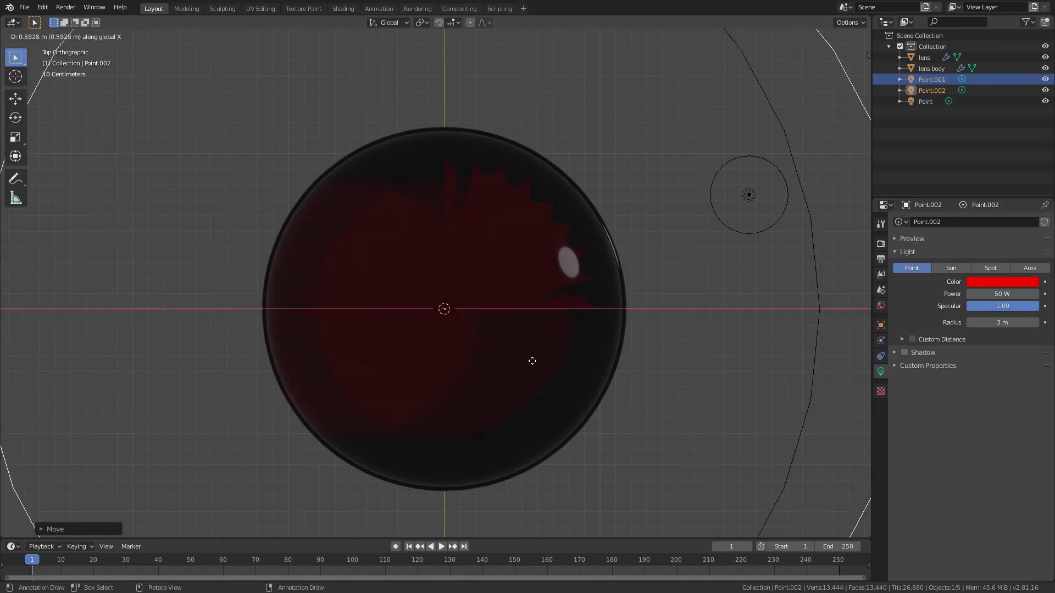
left_click(530, 362)
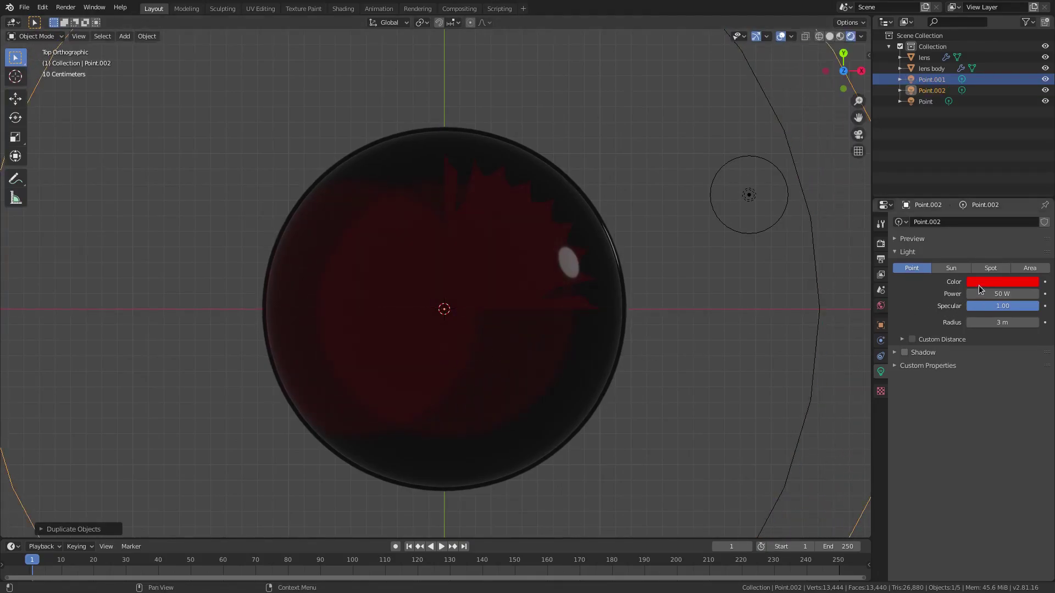
left_click(981, 283)
left_click(941, 171)
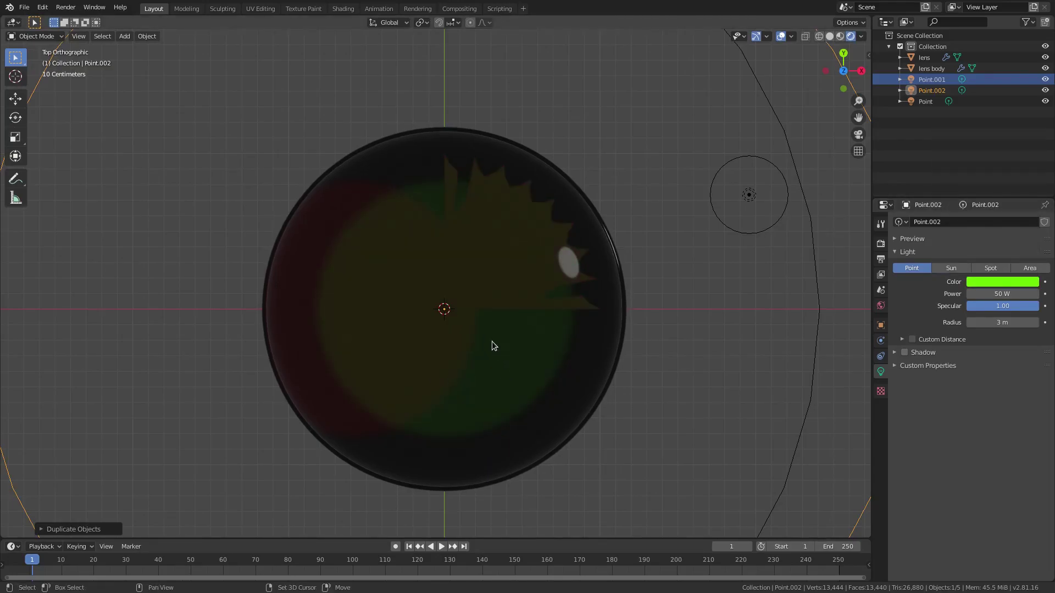
- Duplicate the green point light about 0.64 m along positive X and change the copy's color to light blue
key("shift+d")
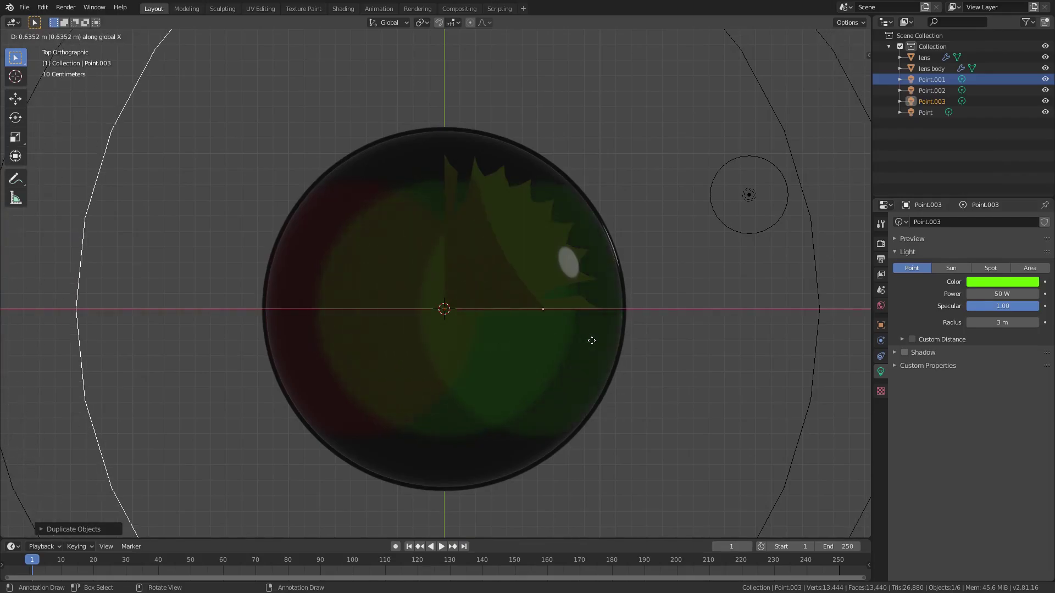
left_click(597, 344)
left_click(1006, 281)
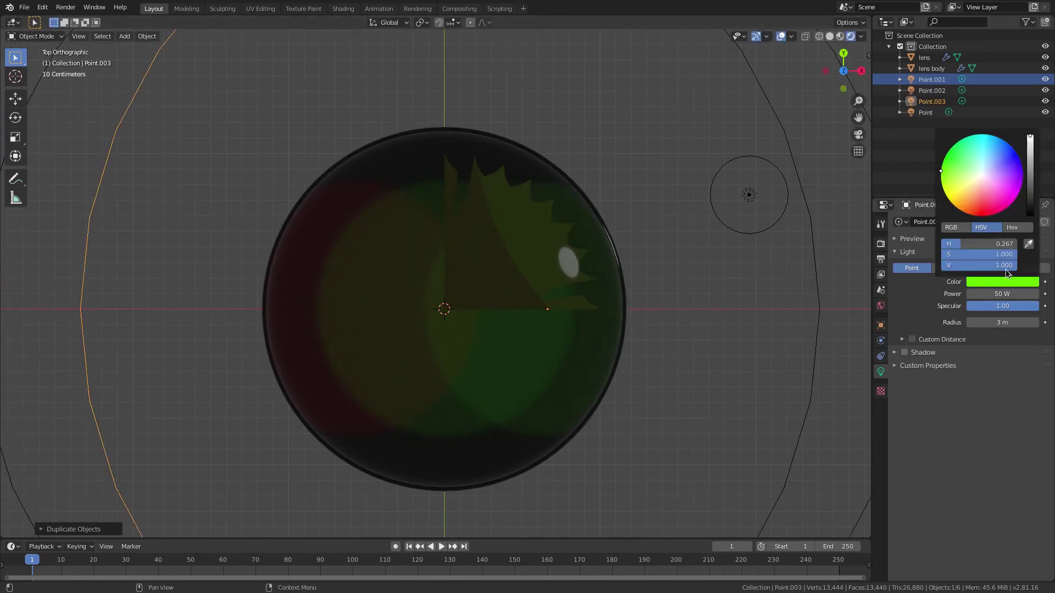
- Scale the dome lens down slightly to about 0.99 so it sits within the rim of the cylinder body
middle_click_drag(528, 352, 675, 419)
left_click(433, 259)
middle_click_drag(433, 260, 491, 341)
scroll(478, 254, "up", 3)
key("s")
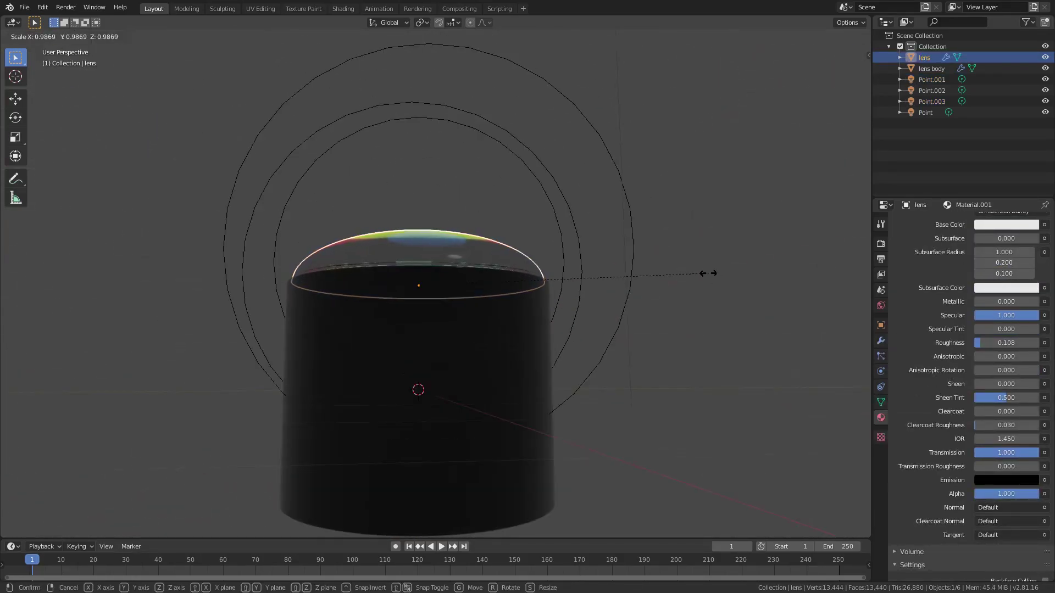
left_click(529, 360)
- Move the lens body down and away from the dome lens to expose the three colored lights
left_click(530, 360)
key("g")
left_click(510, 391)
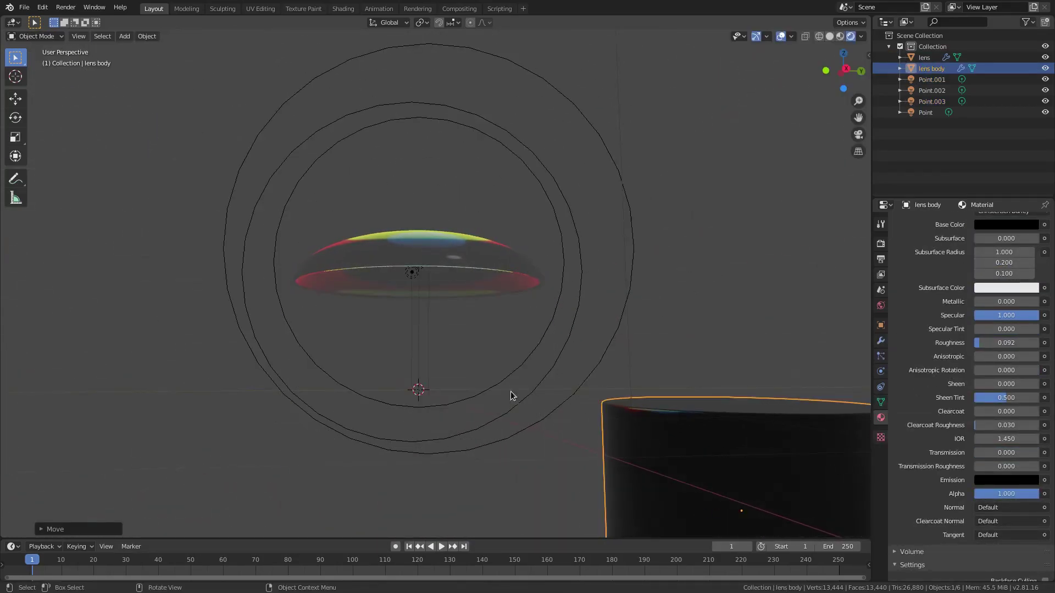
middle_click_drag(510, 391, 523, 317)
- Select the green, red and blue point lights under the dome and scale them together to bring them closer to each other
left_click(421, 258)
middle_click_drag(425, 272, 384, 284)
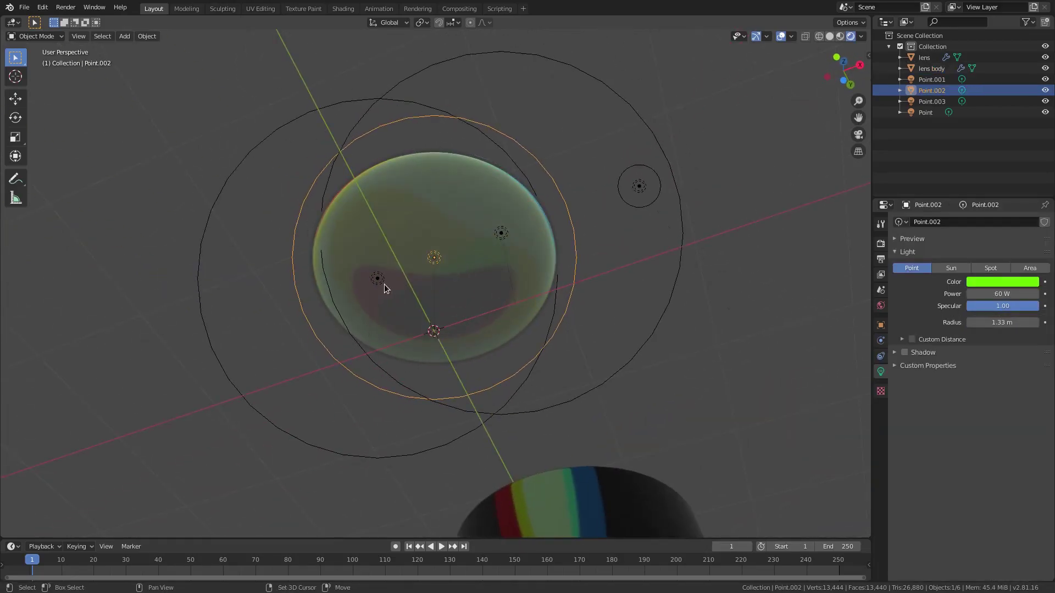
left_click(380, 282, "shift")
left_click(501, 234, "shift")
key("s")
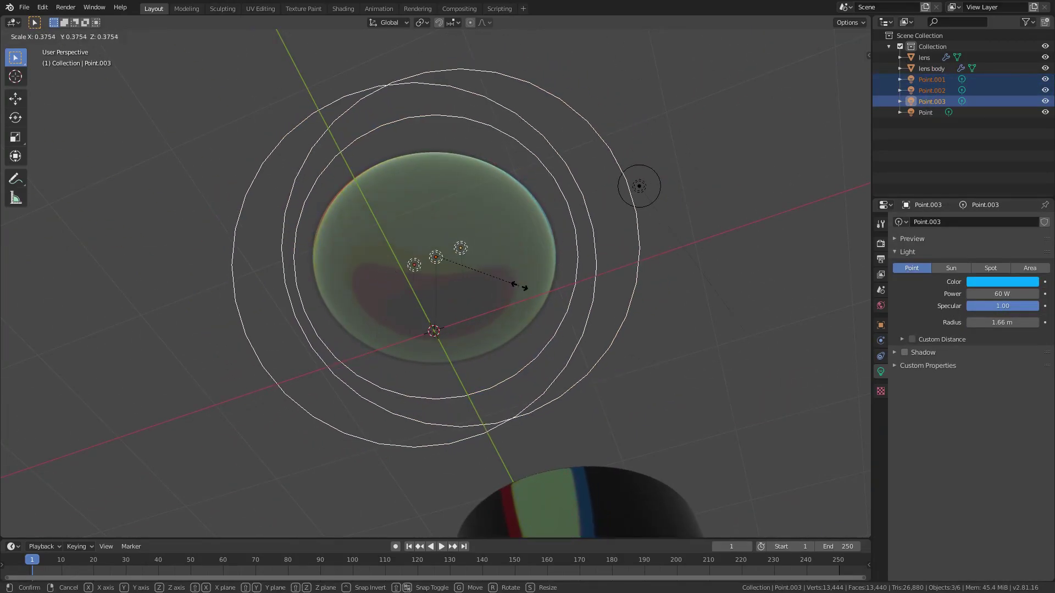
left_click(581, 285)
middle_click_drag(581, 286, 404, 289)
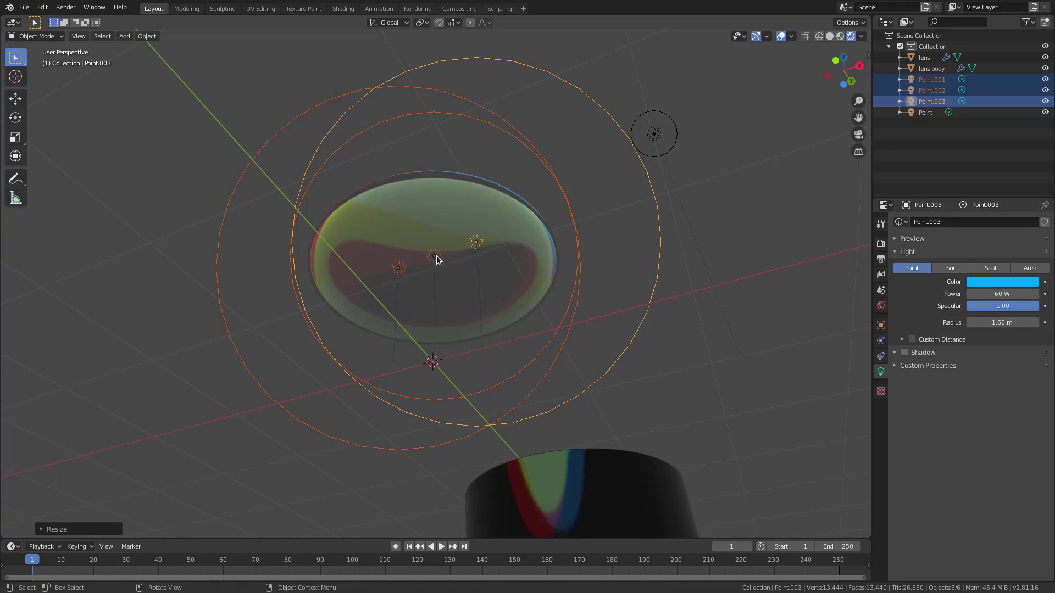
- Parent the three colored point lights to the dome lens, then select only the lens
left_click(435, 257, "shift")
left_click(399, 268, "shift")
left_click(476, 242, "shift")
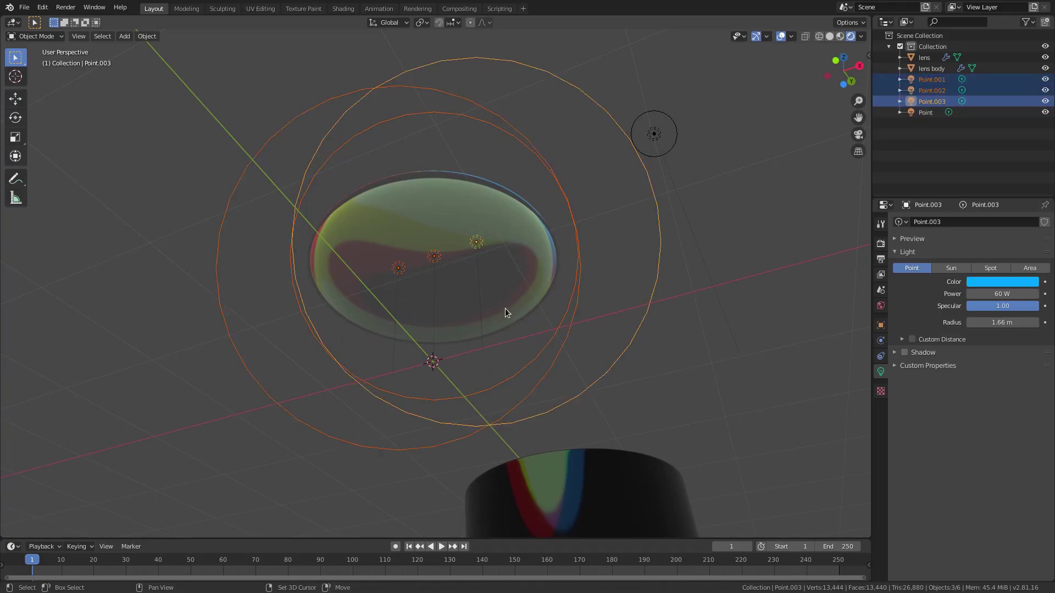
left_click(483, 211, "shift")
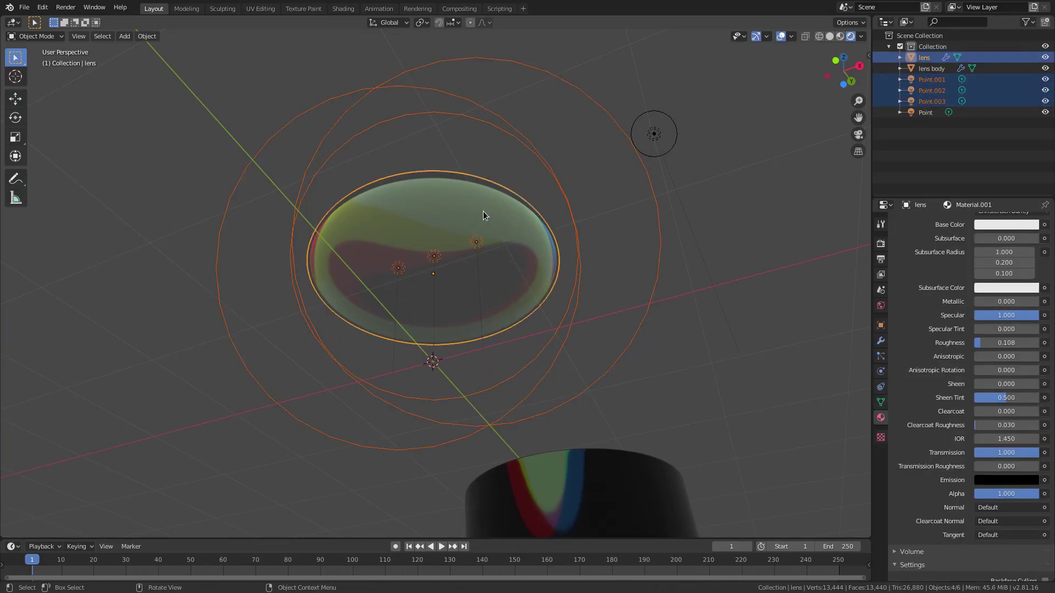
key("ctrl+p")
left_click(484, 214)
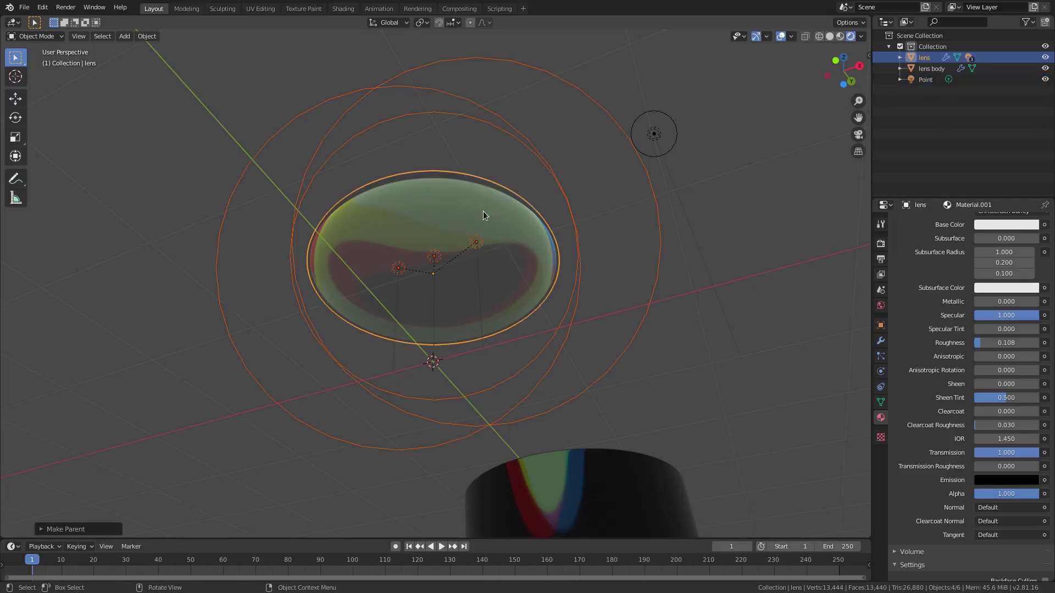
middle_click_drag(483, 211, 514, 365)
left_click(500, 245)
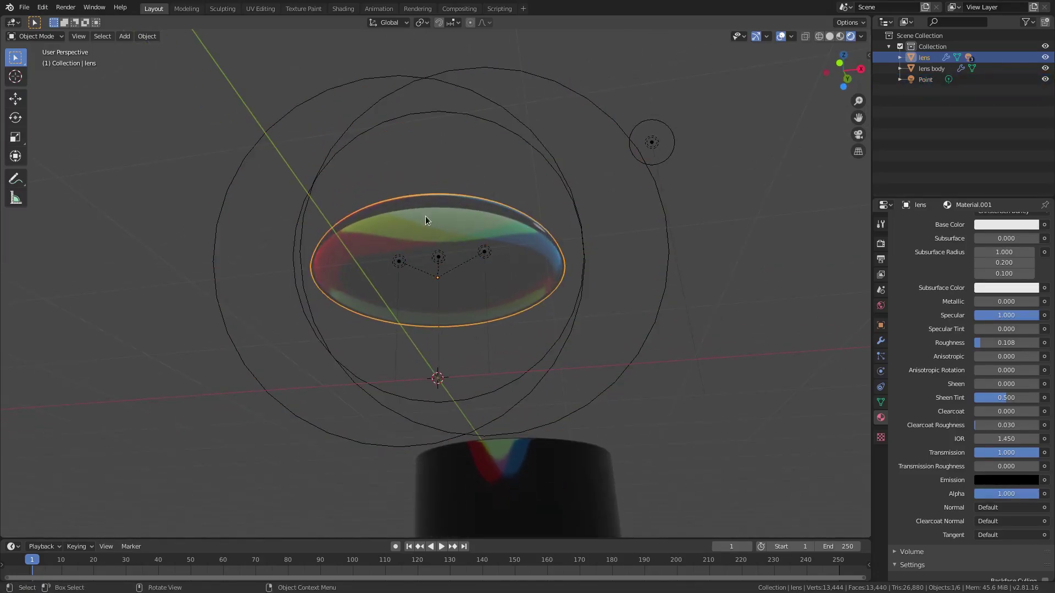
middle_click_drag(425, 216, 261, 433)
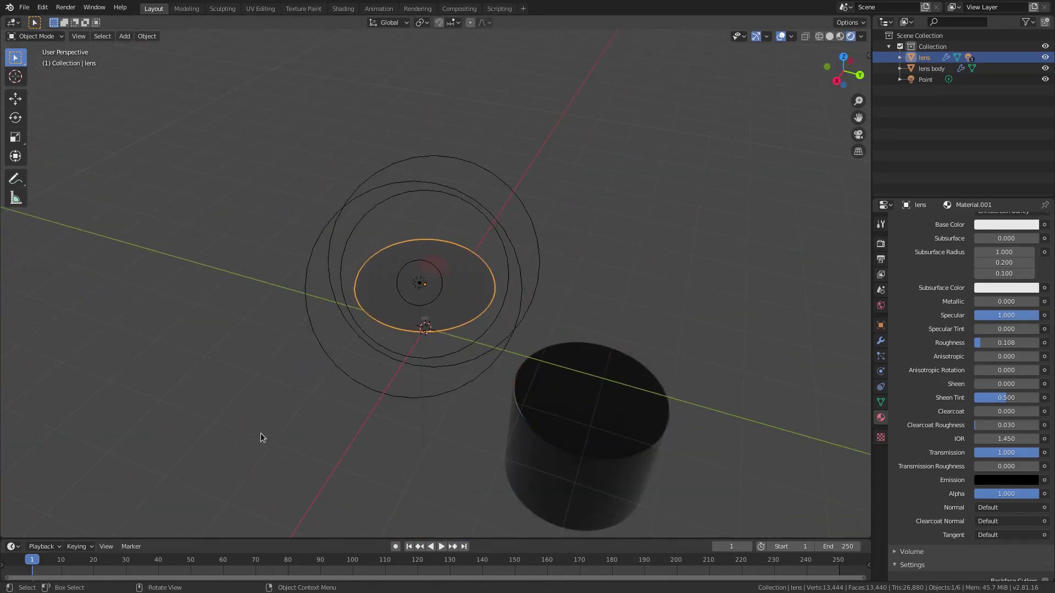
- Move the lens body about 0.94 m up along Z and about 2.76 m along negative Y, back under the dome lens
left_click(593, 444)
middle_click_drag(593, 443, 626, 391)
key("g")
key("z")
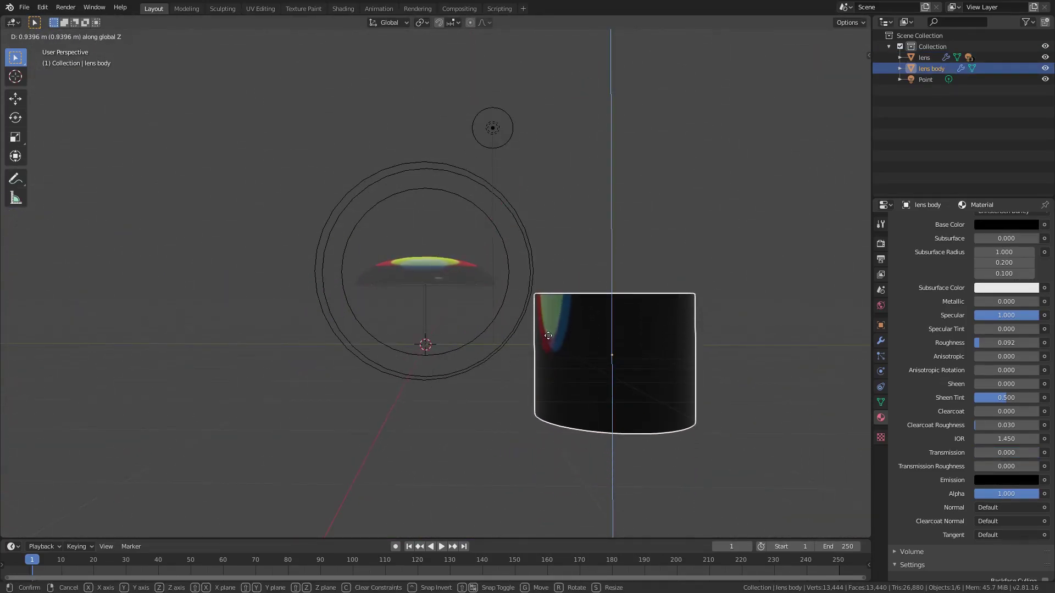
left_click(548, 335)
key("g")
key("x")
key("y")
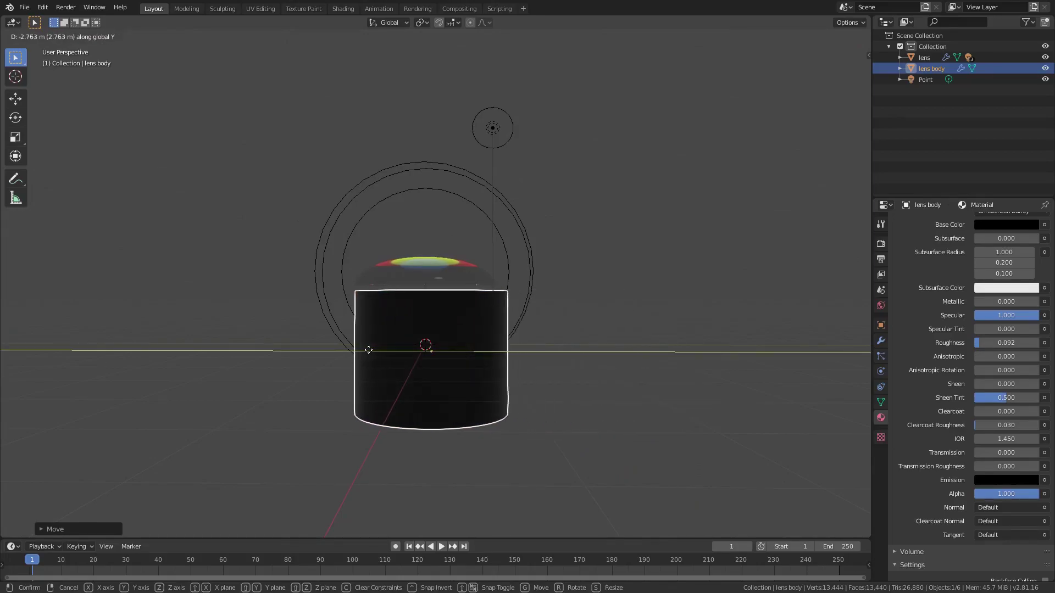
left_click(369, 350)
- Nudge the lens body about 0.06 m to center it beneath the dome lens, and start adjusting it along X
scroll(441, 337, "up", 5)
middle_click_drag(440, 337, 442, 375)
key("g")
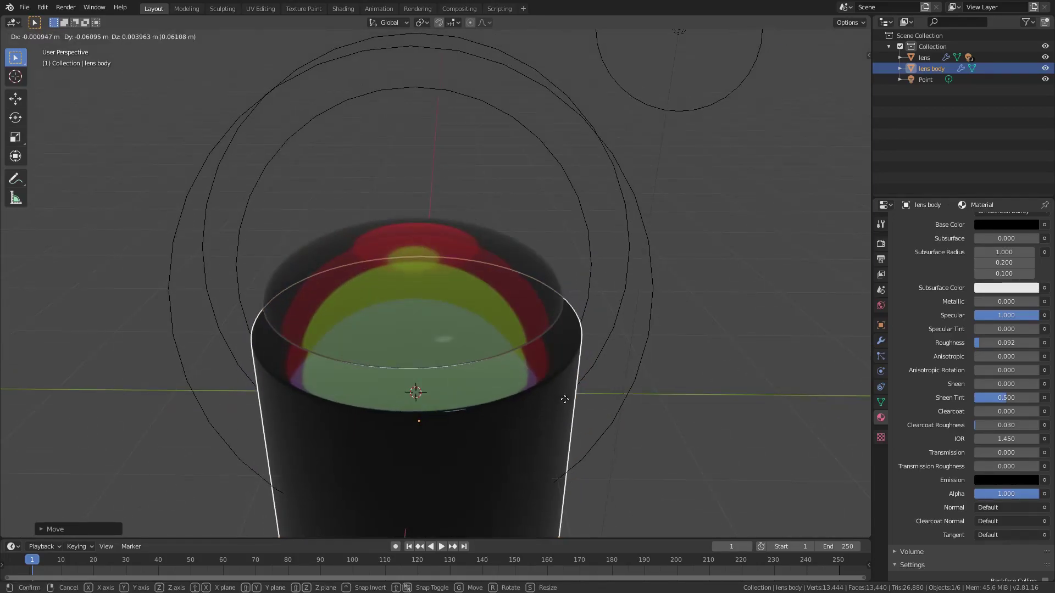
left_click(565, 399)
middle_click_drag(565, 400, 672, 346)
key("g")
key("x")
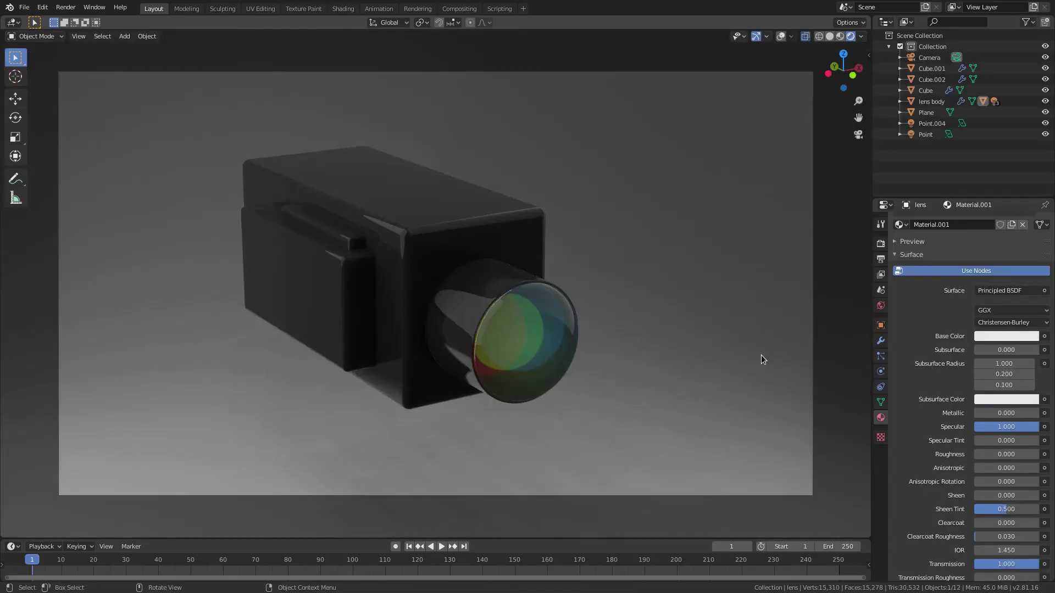
- Turn on the viewport overlays and select the red point light inside the camera model's lens
middle_click_drag(761, 359, 615, 407)
left_click(617, 411)
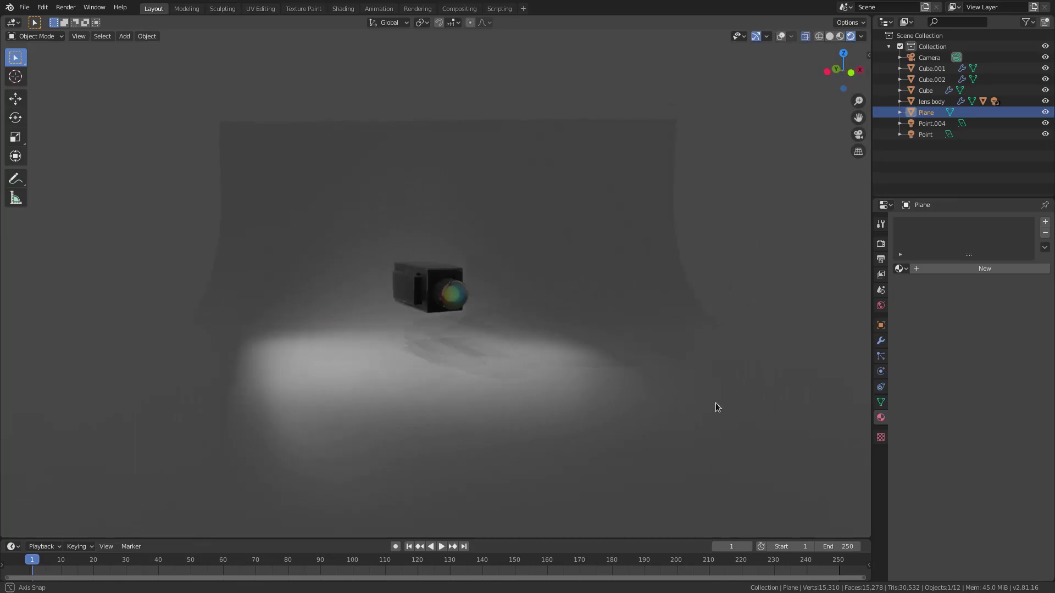
scroll(563, 334, "up", 6)
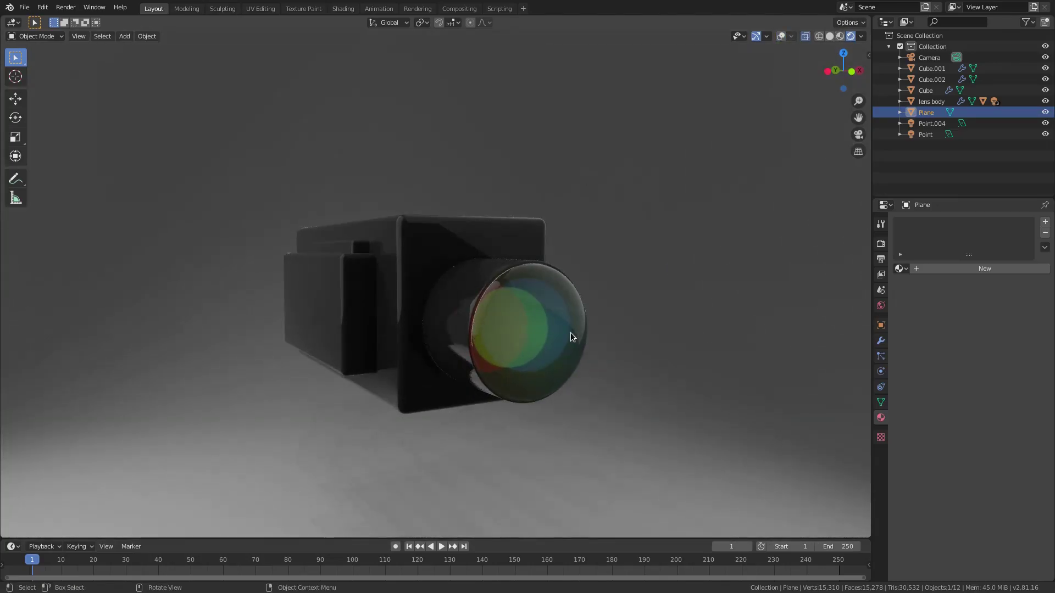
scroll(570, 337, "up", 2)
middle_click_drag(570, 337, 645, 360)
middle_click_drag(608, 283, 523, 209, "shift")
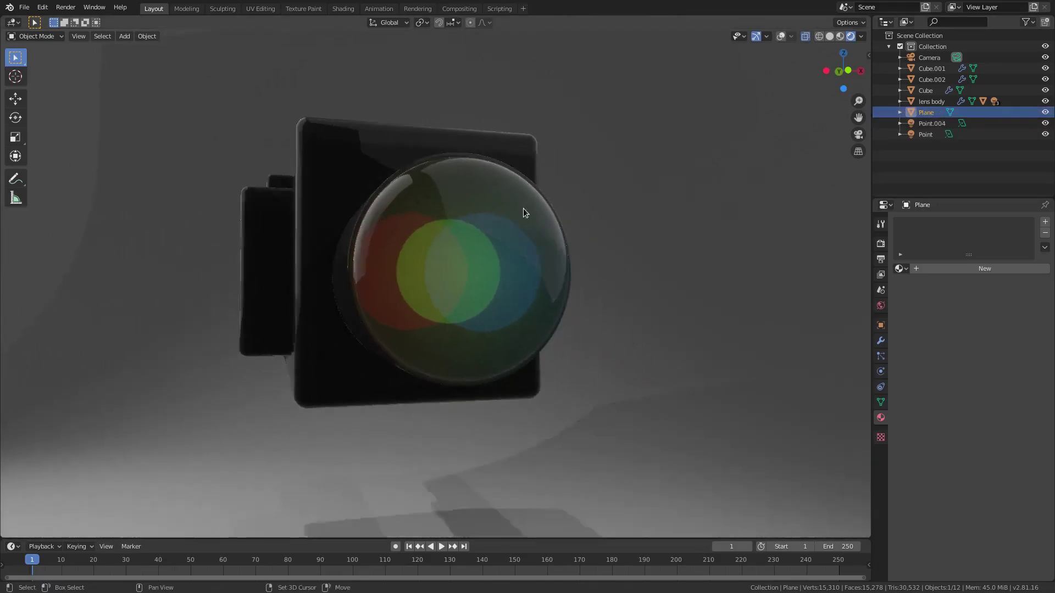
left_click(502, 259)
left_click(781, 36)
left_click(596, 165)
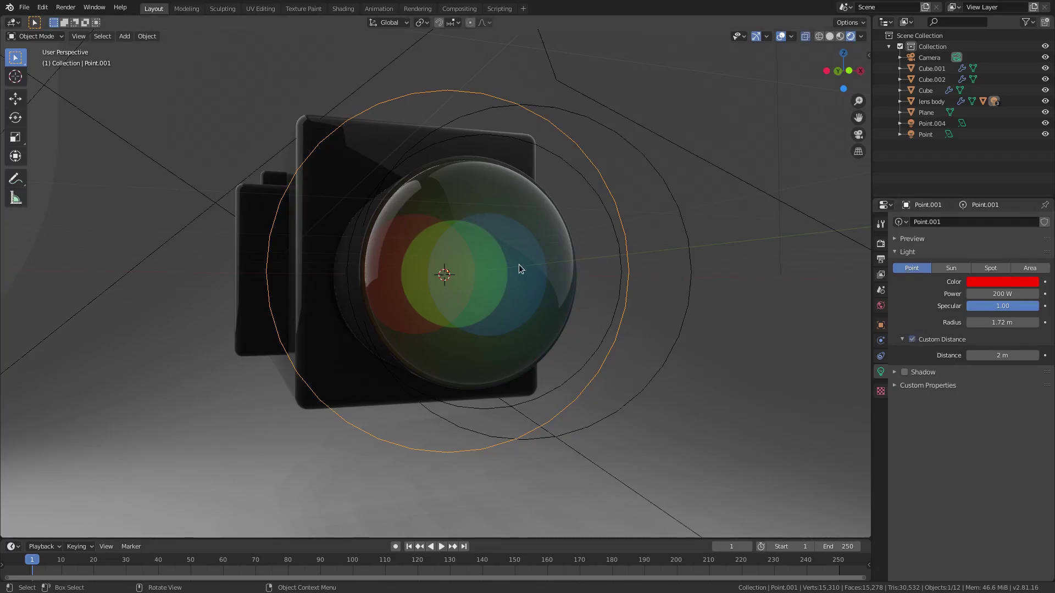
key("g")
key("Escape")
- Turn the red point light's custom distance off and back on to compare its spill on the camera body
left_click(919, 341)
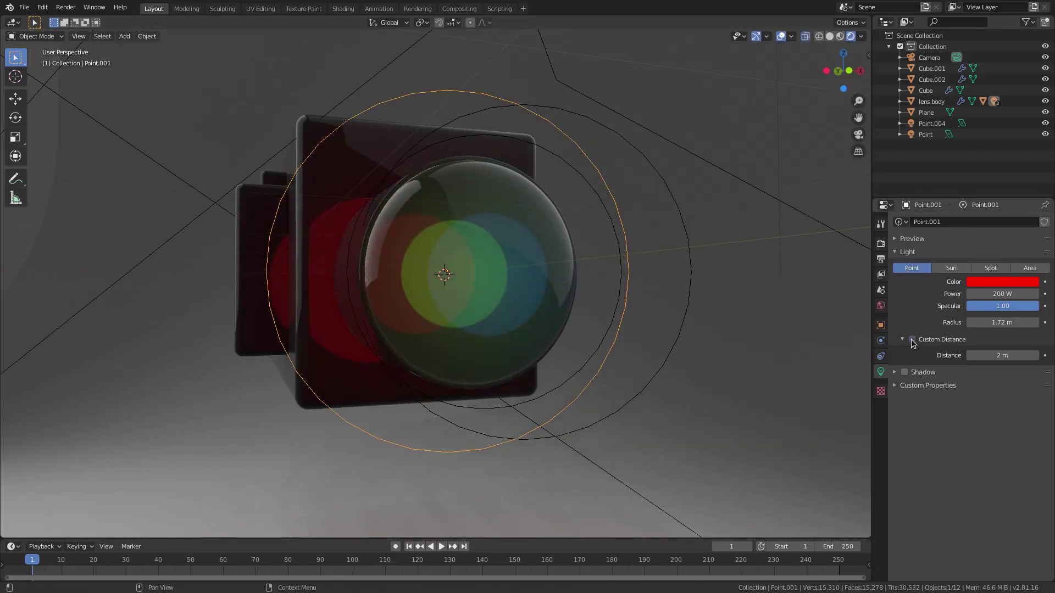
mouse_move(641, 391)
middle_mouse_down()
mouse_move(650, 398)
mouse_move(641, 399)
middle_mouse_up()
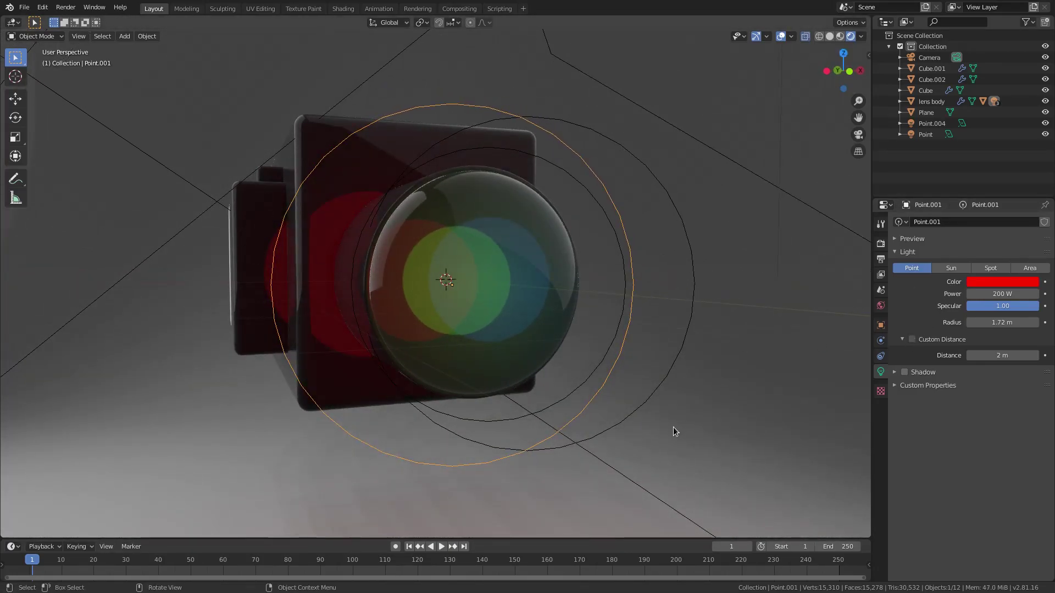
left_click(912, 340)
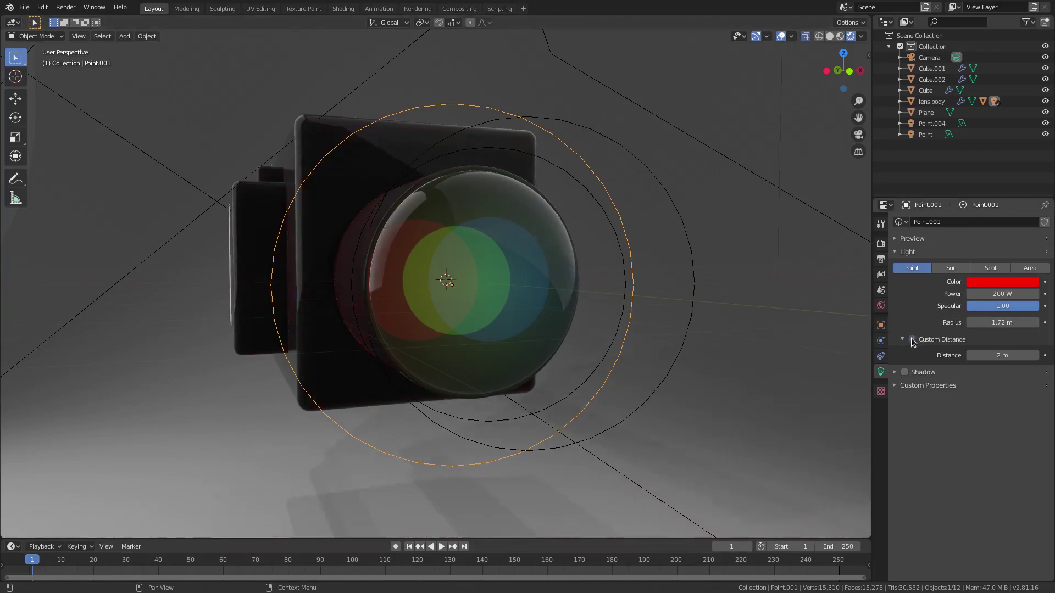
- Try a larger custom distance for the red point light and undo the change
left_click(992, 356)
key("Return")
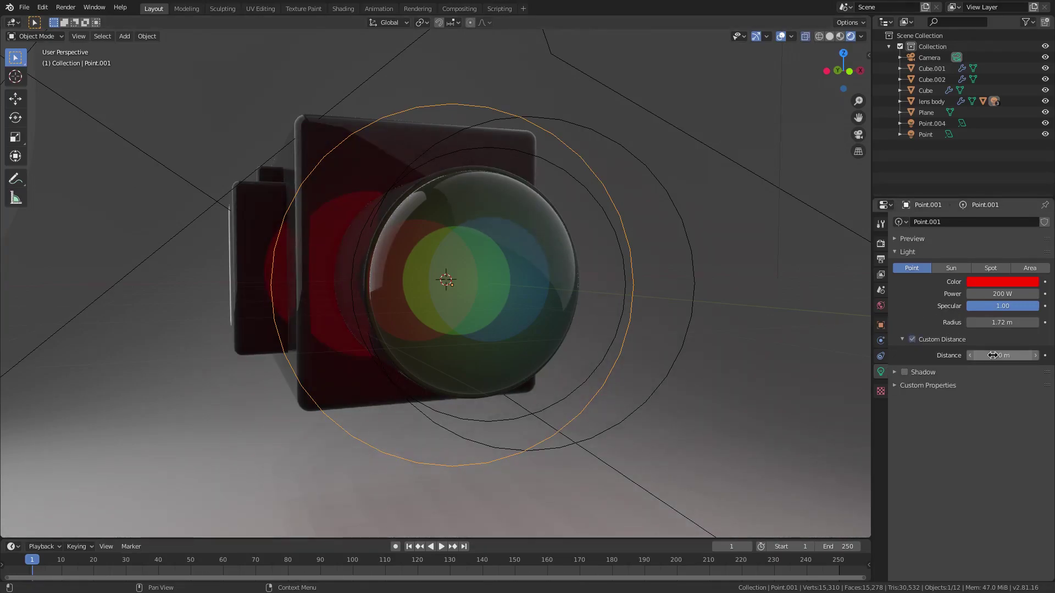
key("ctrl+z")
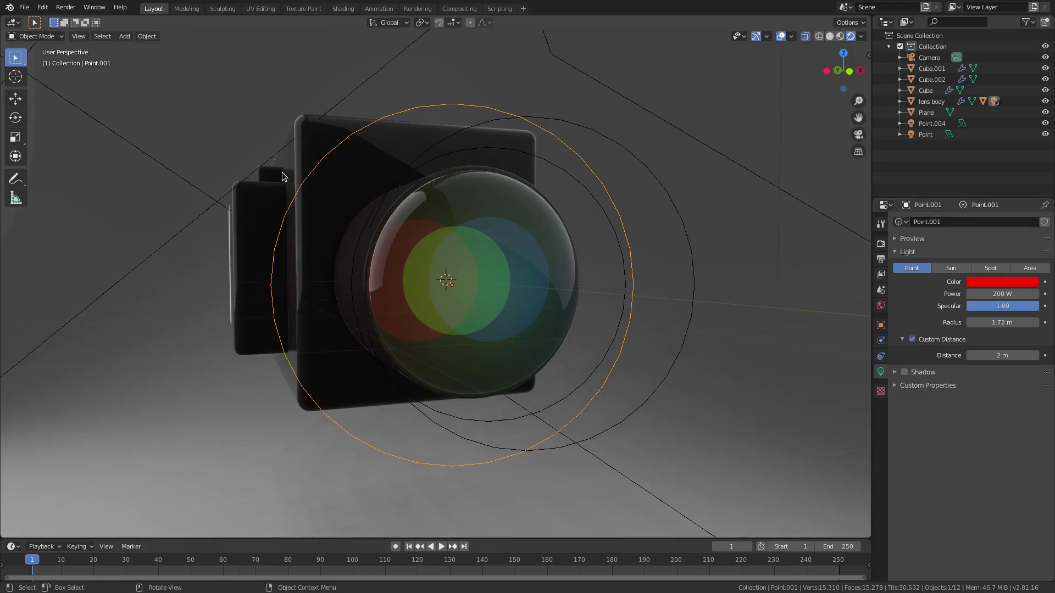
key("ctrl+z")
key("ctrl+z")
key("ctrl+z")
key("ctrl+z")
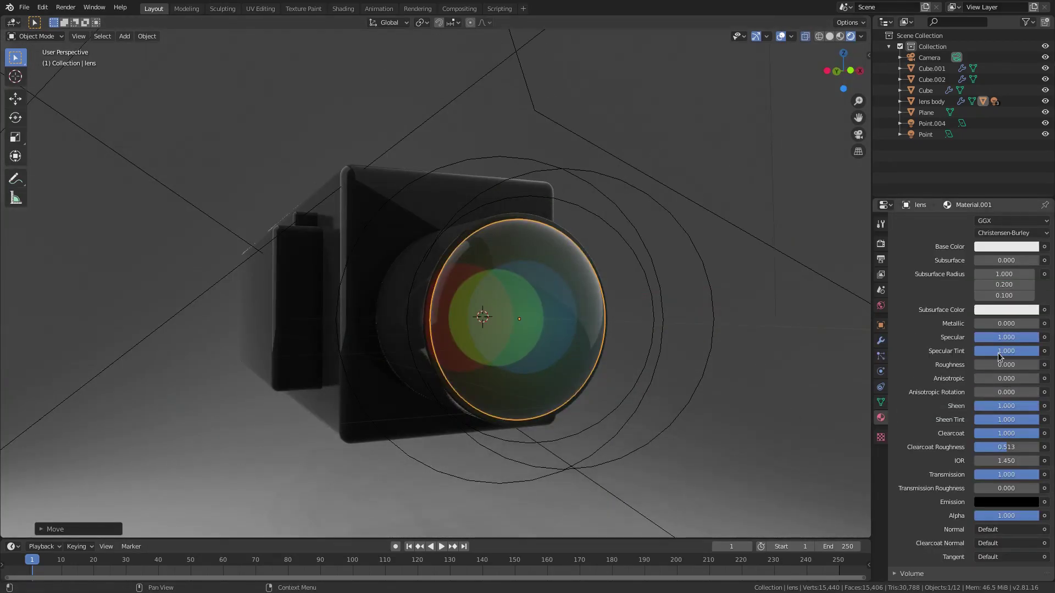
- Set the lens material's roughness to 0.558 and check the camera model in camera view with the viewport overlays hidden
left_click_drag(999, 364, 1015, 364)
middle_click_drag(572, 417, 447, 424)
key("KP_0")
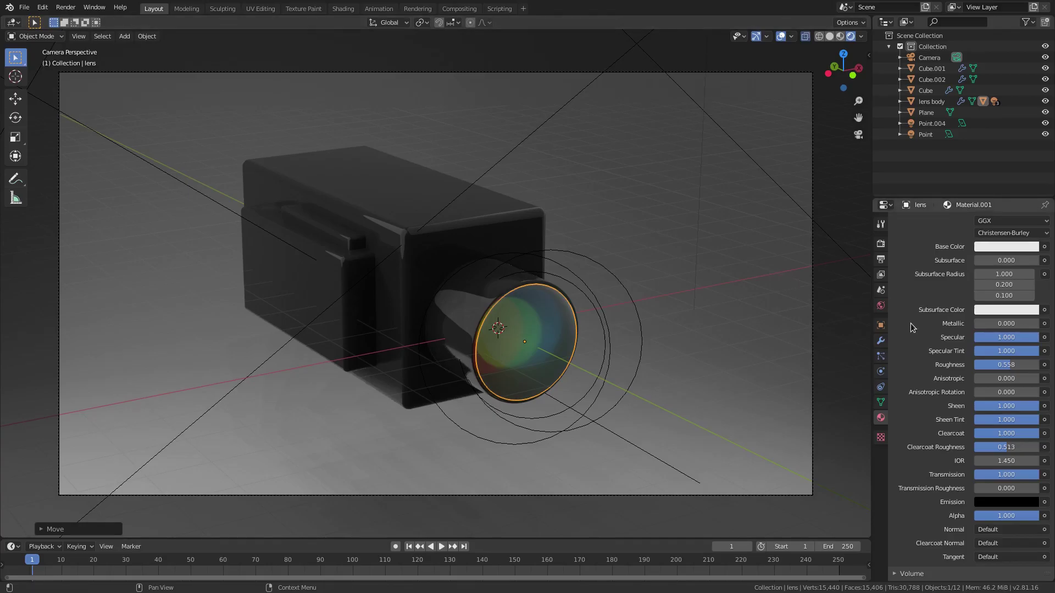
left_click(781, 37)
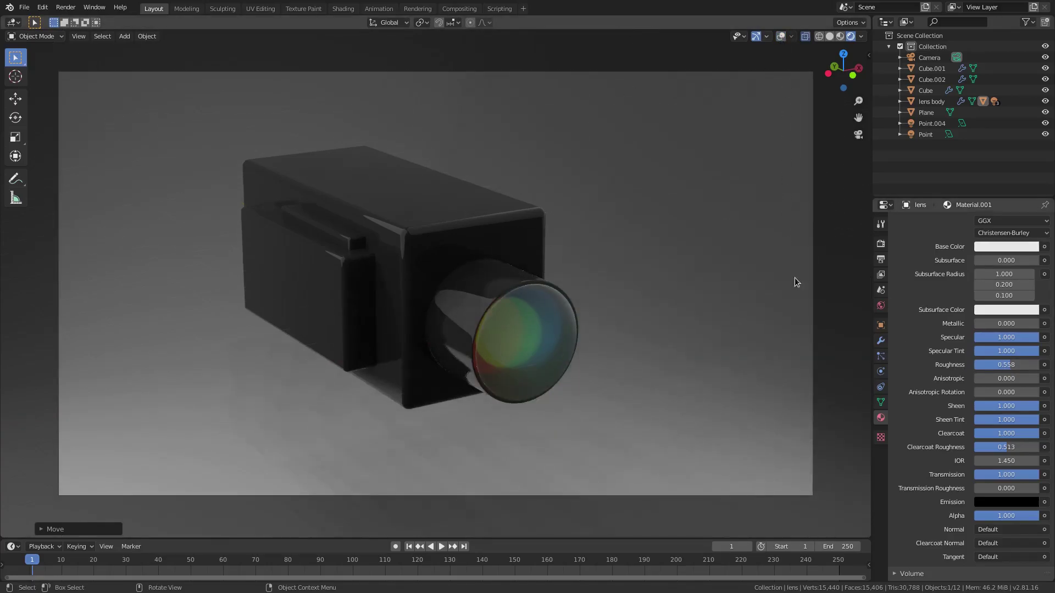
middle_click_drag(819, 340, 687, 334)
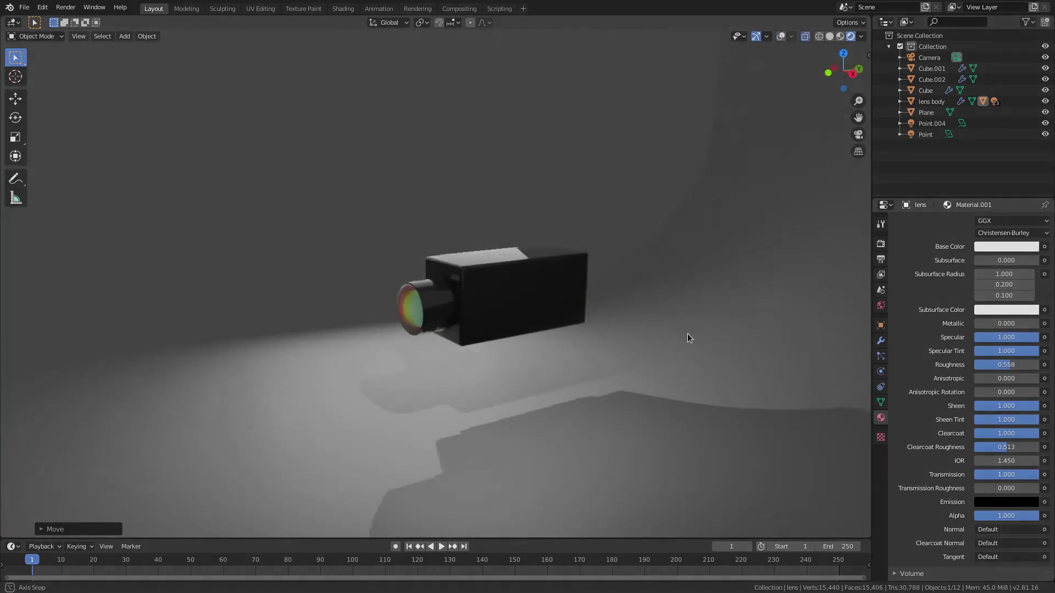